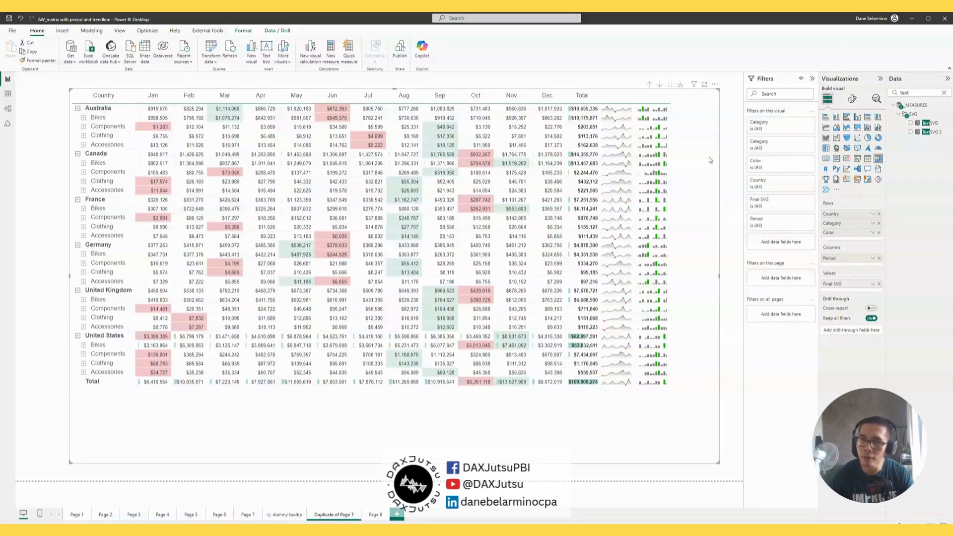
# Move the matrix visual slightly left and down on the Duplicate of Page 7 report page.
pyautogui.moveTo(708, 158)
pyautogui.mouseDown()
pyautogui.moveTo(698, 150)
pyautogui.moveTo(699, 165)
pyautogui.mouseUp()
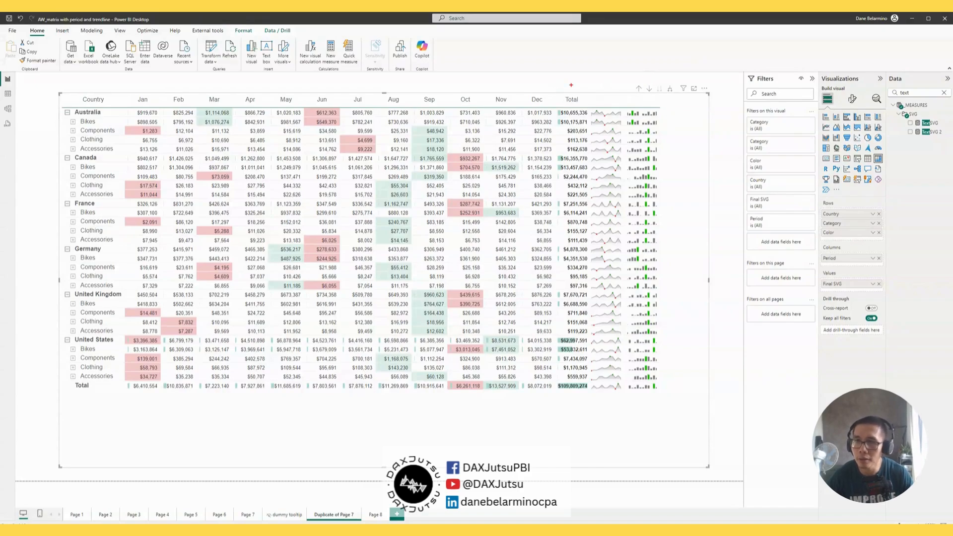
pyautogui.moveTo(571, 85)
pyautogui.mouseDown()
pyautogui.moveTo(681, 106)
pyautogui.moveTo(695, 427)
pyautogui.mouseUp()
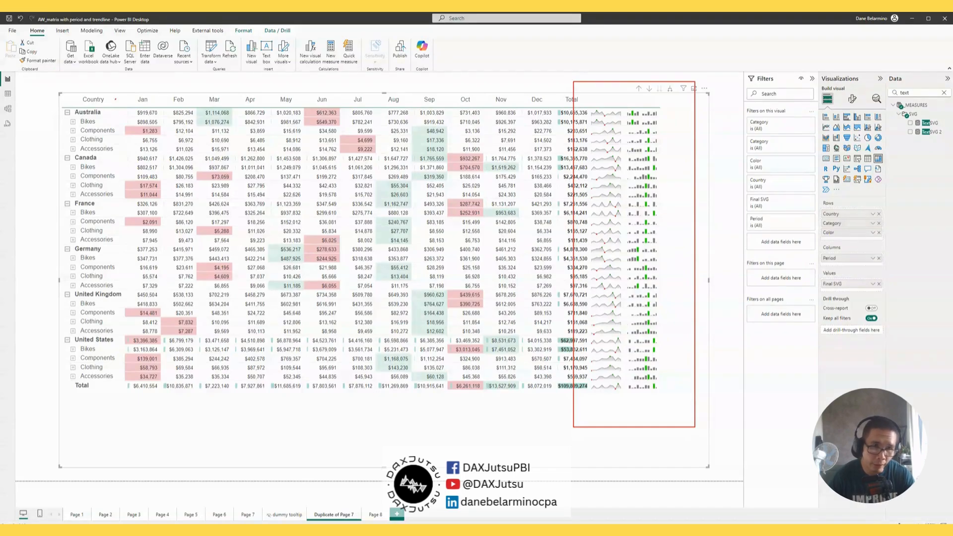
pyautogui.moveTo(115, 99)
pyautogui.mouseDown()
pyautogui.moveTo(544, 221)
pyautogui.moveTo(535, 389)
pyautogui.mouseUp()
pyautogui.hotkey('ctrl', 'z')
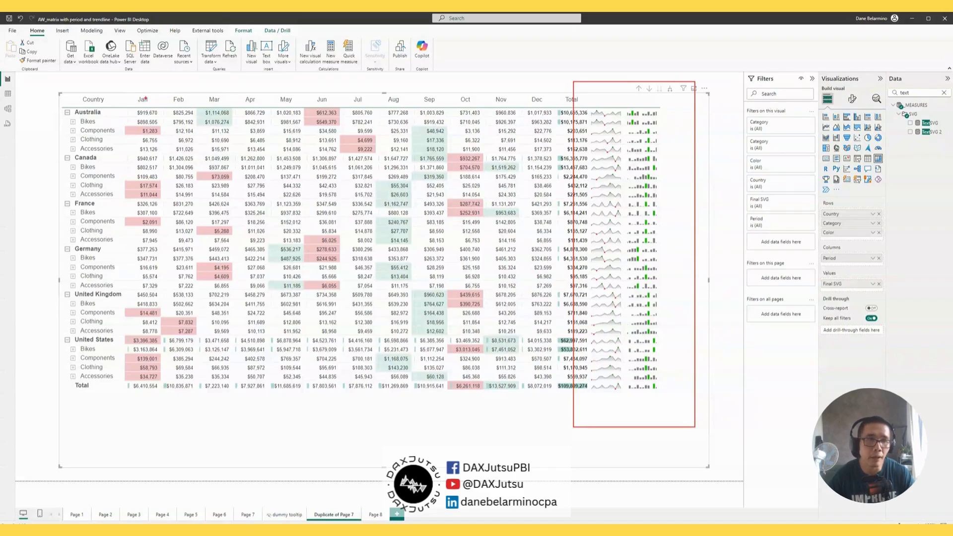
pyautogui.moveTo(112, 92)
pyautogui.mouseDown()
pyautogui.moveTo(505, 304)
pyautogui.moveTo(588, 398)
pyautogui.mouseUp()
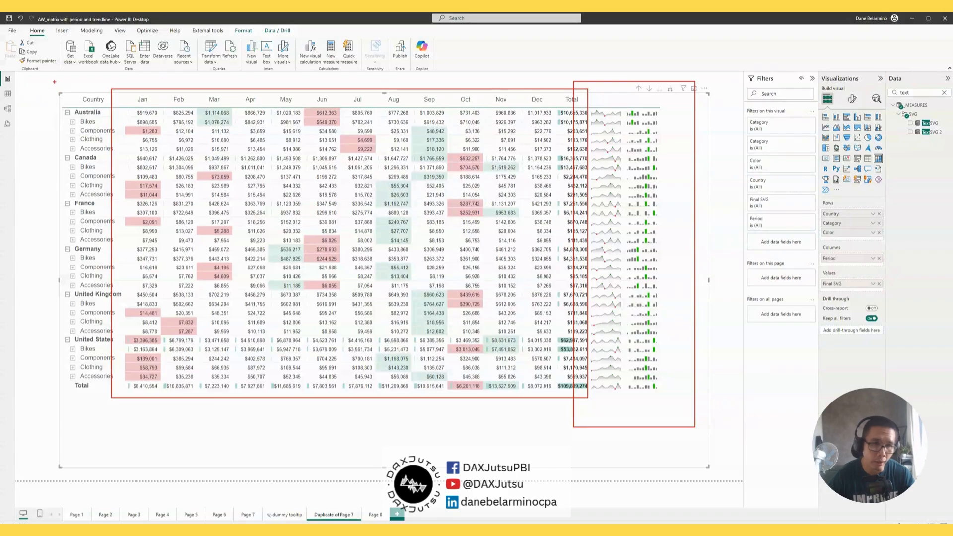
pyautogui.moveTo(54, 82)
pyautogui.mouseDown()
pyautogui.moveTo(53, 103)
pyautogui.moveTo(122, 114)
pyautogui.moveTo(556, 96)
pyautogui.moveTo(1, 61)
pyautogui.mouseUp()
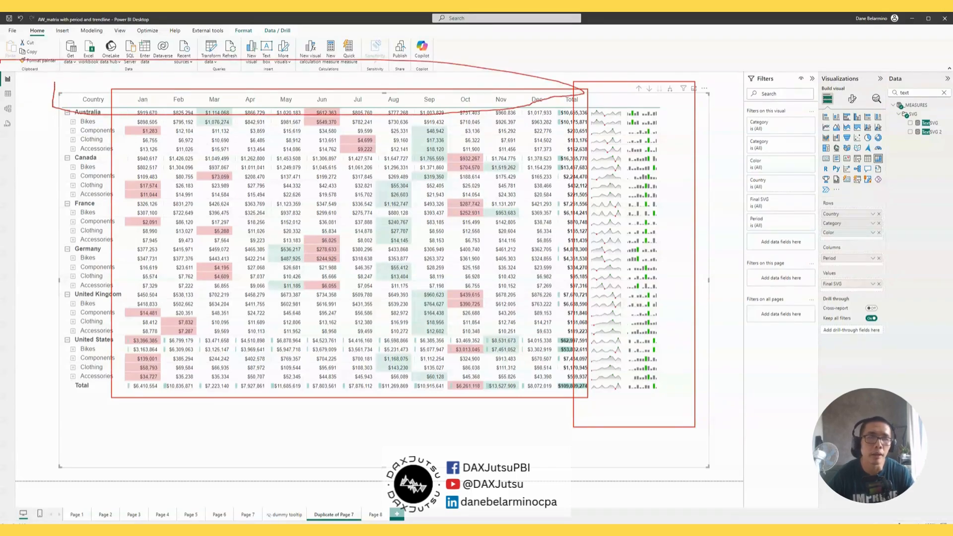
pyautogui.moveTo(85, 102)
pyautogui.mouseDown()
pyautogui.moveTo(31, 185)
pyautogui.moveTo(127, 398)
pyautogui.moveTo(77, 85)
pyautogui.mouseUp()
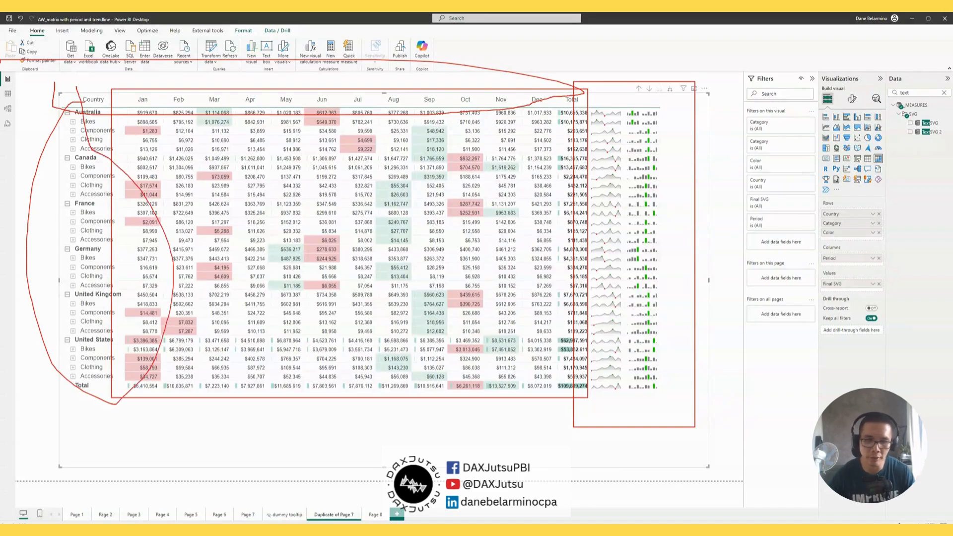
pyautogui.press('Escape')
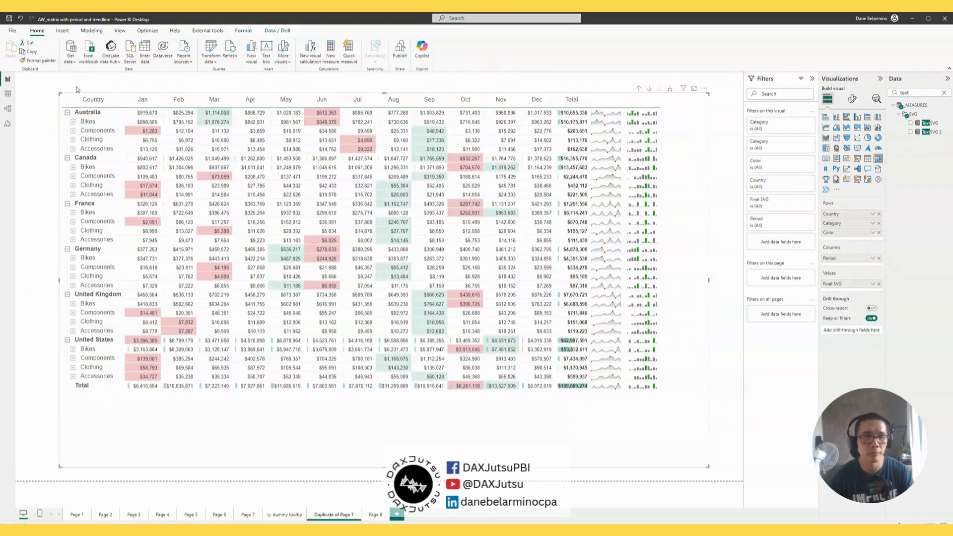
# Add a new blank report page and clear the search text from the data fields list.
pyautogui.click(399, 516)
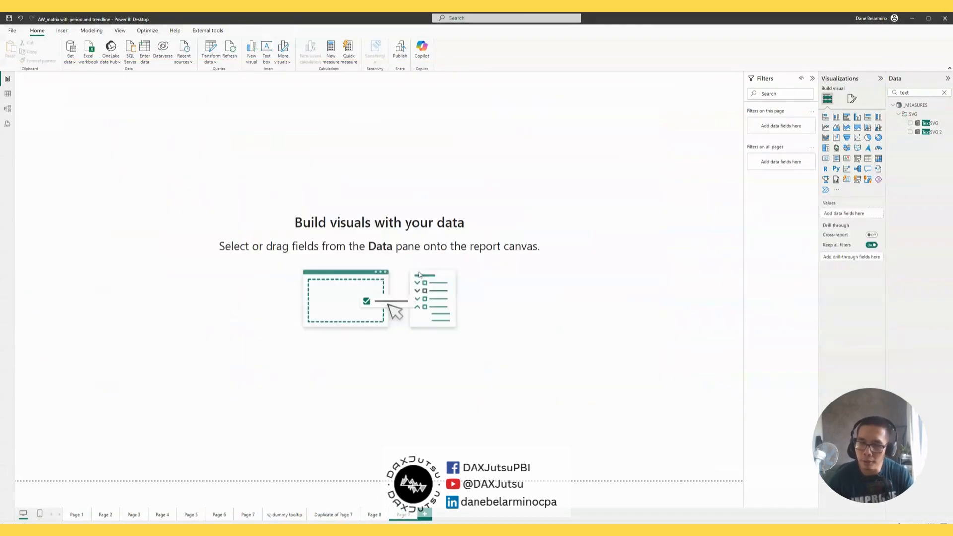
pyautogui.moveTo(912, 93); pyautogui.dragTo(841, 86)
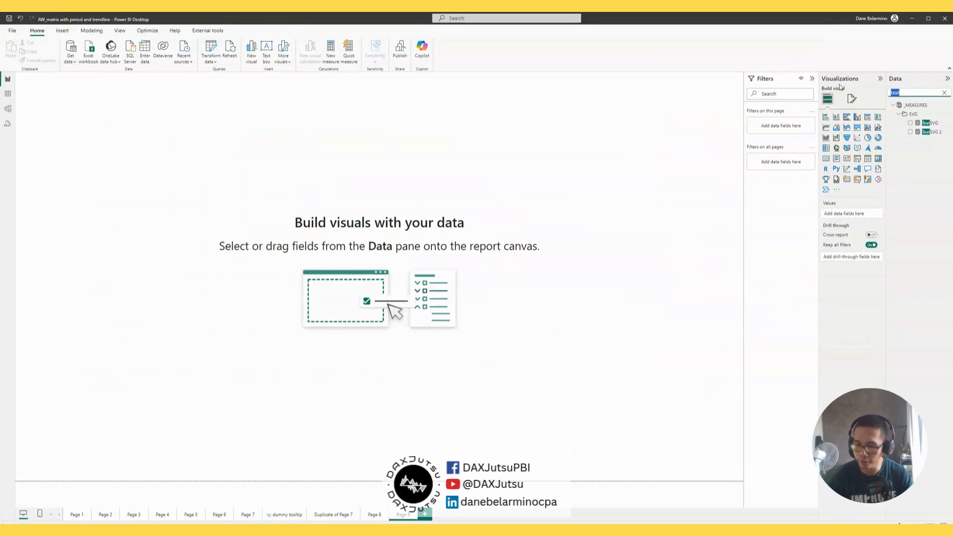
pyautogui.press('BackSpace')
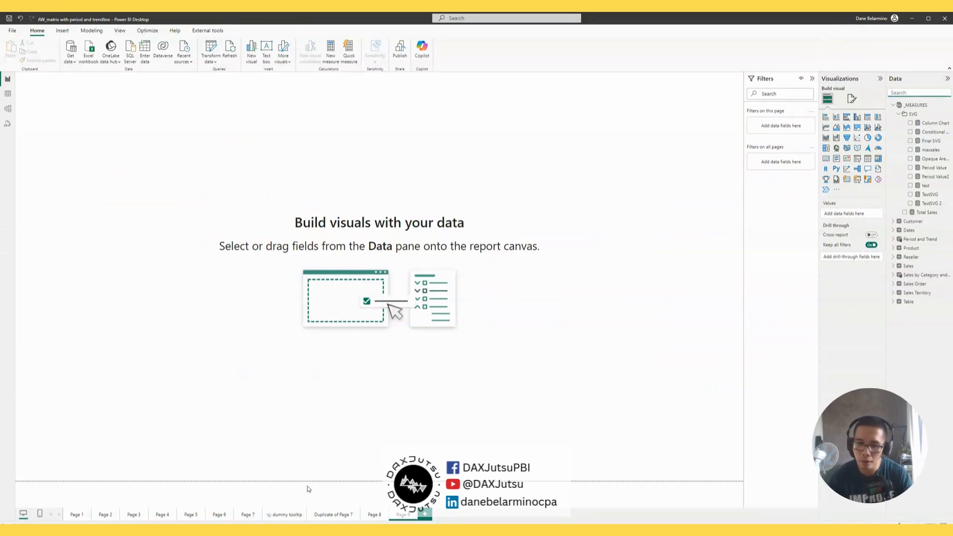
# Copy the matrix visual from Duplicate of Page 7 onto the new report page.
pyautogui.click(379, 517)
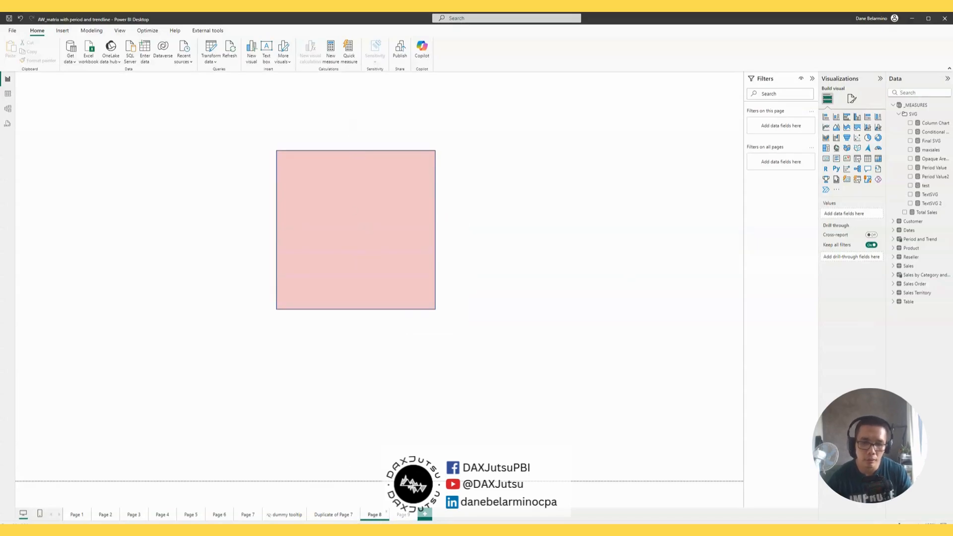
pyautogui.click(342, 517)
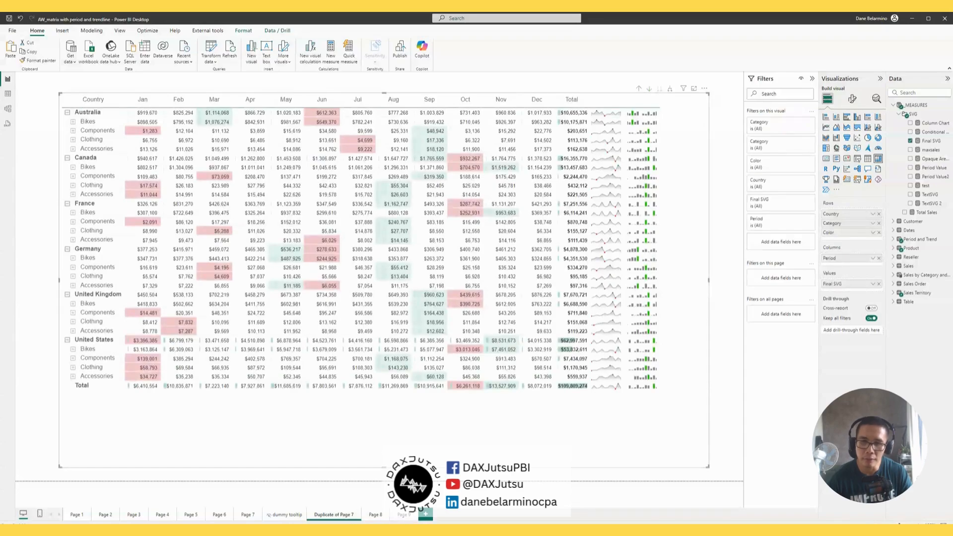
pyautogui.click(404, 517)
pyautogui.hotkey('ctrl', 'v')
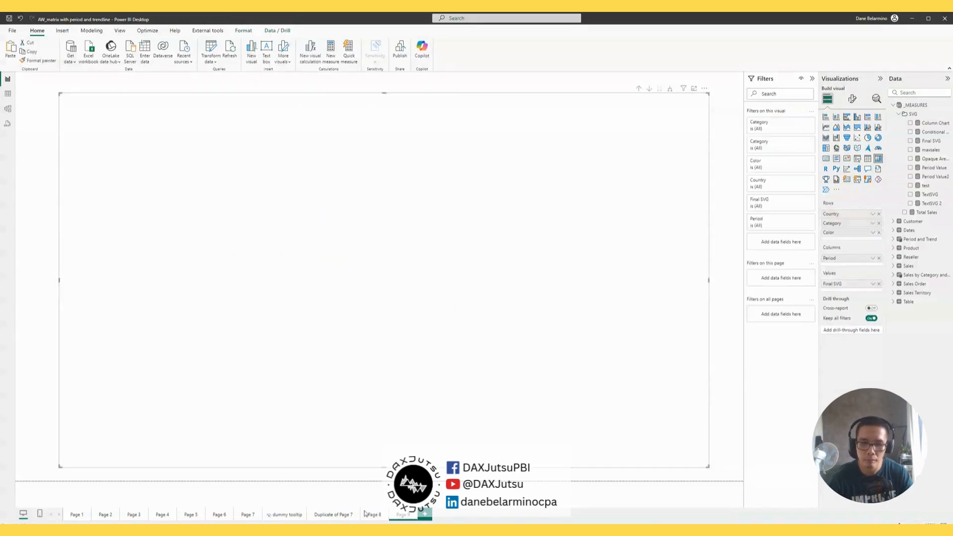
pyautogui.click(332, 519)
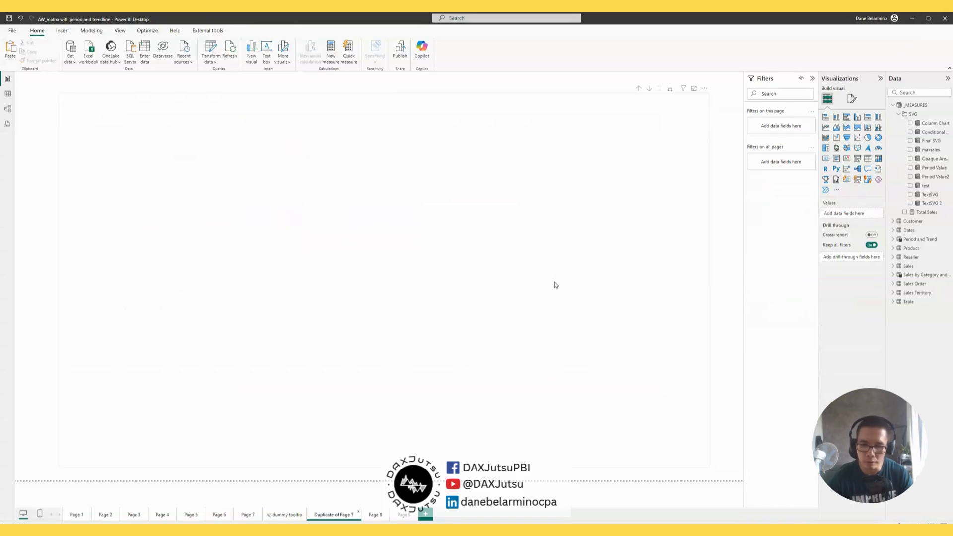
pyautogui.click(405, 516)
pyautogui.click(336, 516)
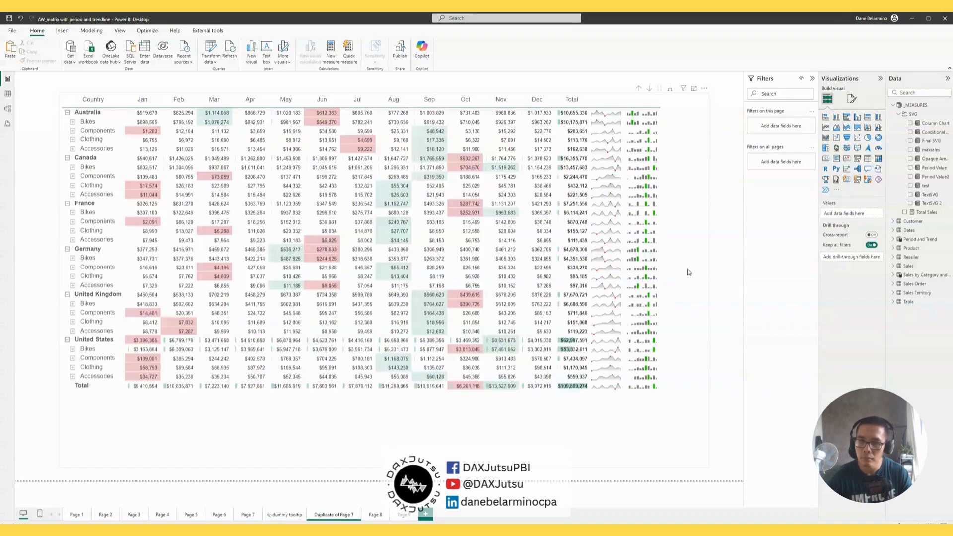
pyautogui.click(688, 272)
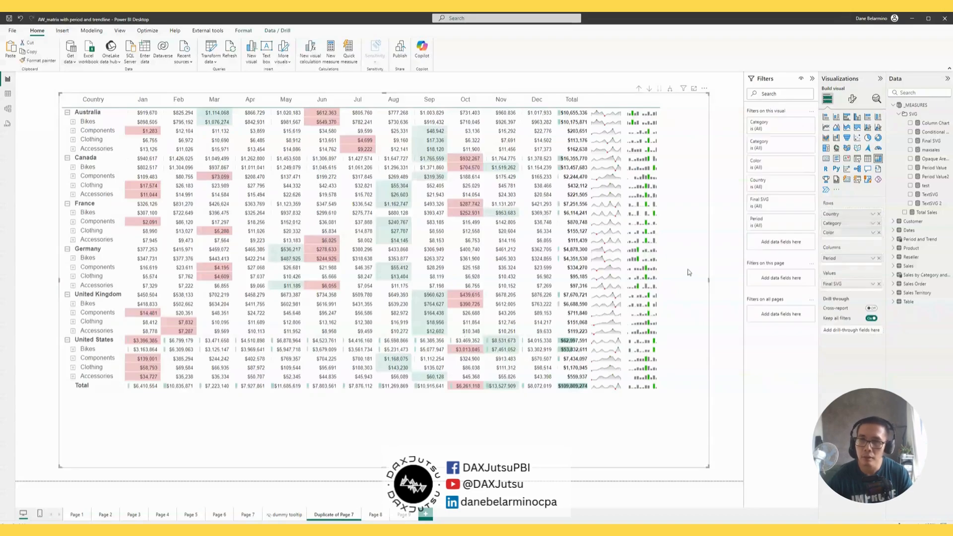
pyautogui.click(404, 517)
pyautogui.click(397, 157)
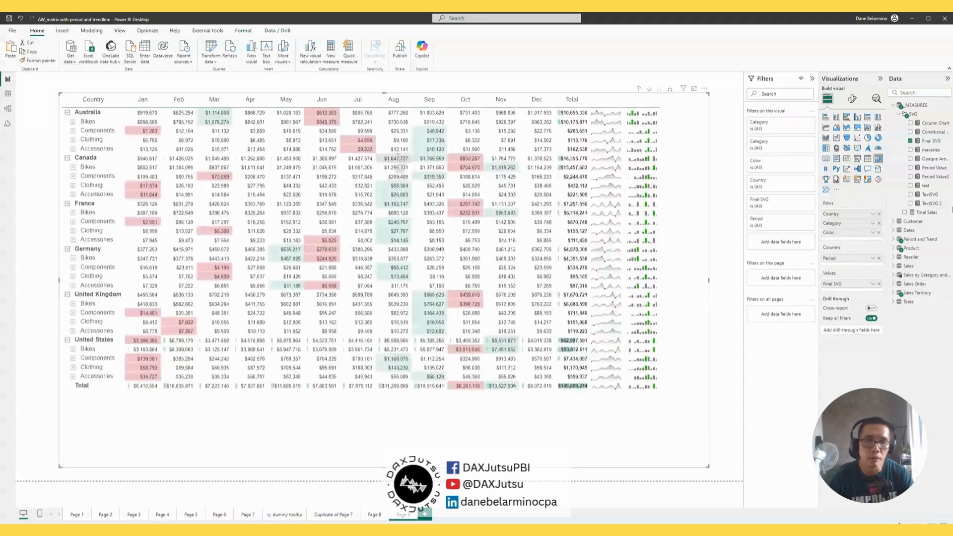
# Remove Final SVG and Period from the pasted matrix and add the Total Sales measure as its values.
pyautogui.click(879, 284)
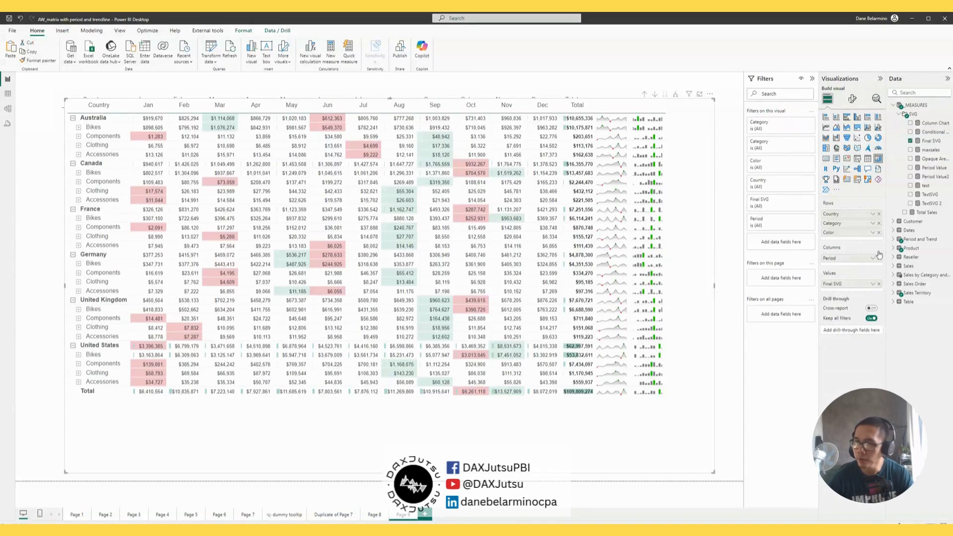
pyautogui.click(879, 258)
pyautogui.click(919, 93)
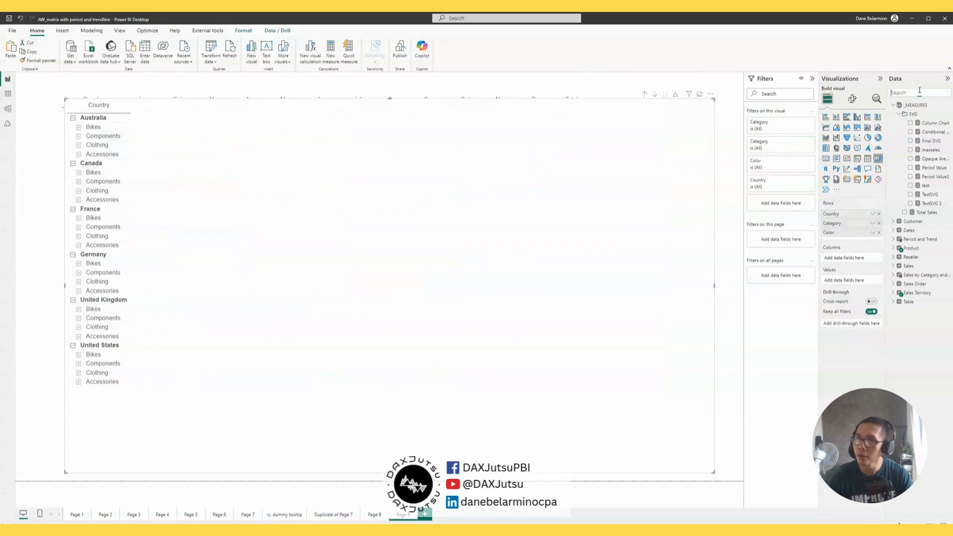
pyautogui.write('total')
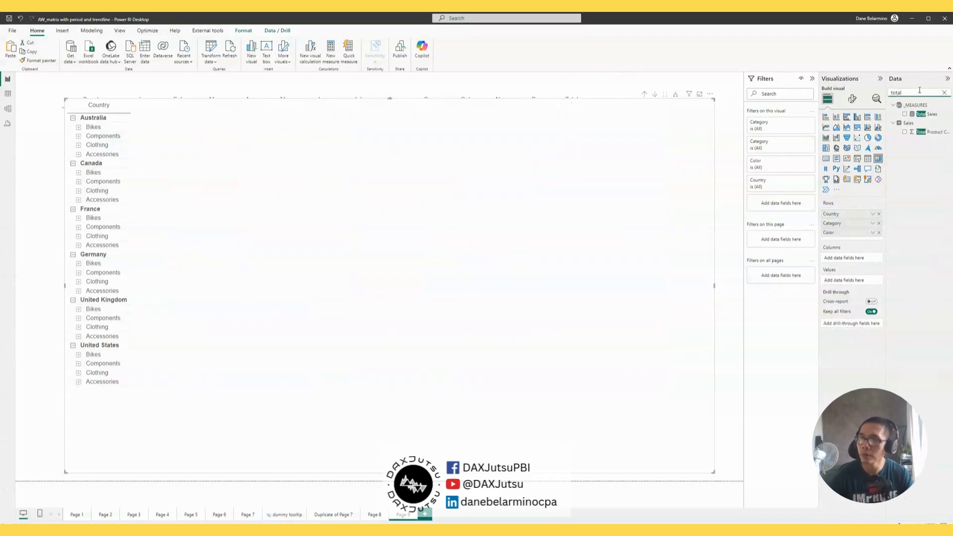
pyautogui.moveTo(932, 113); pyautogui.dragTo(858, 263)
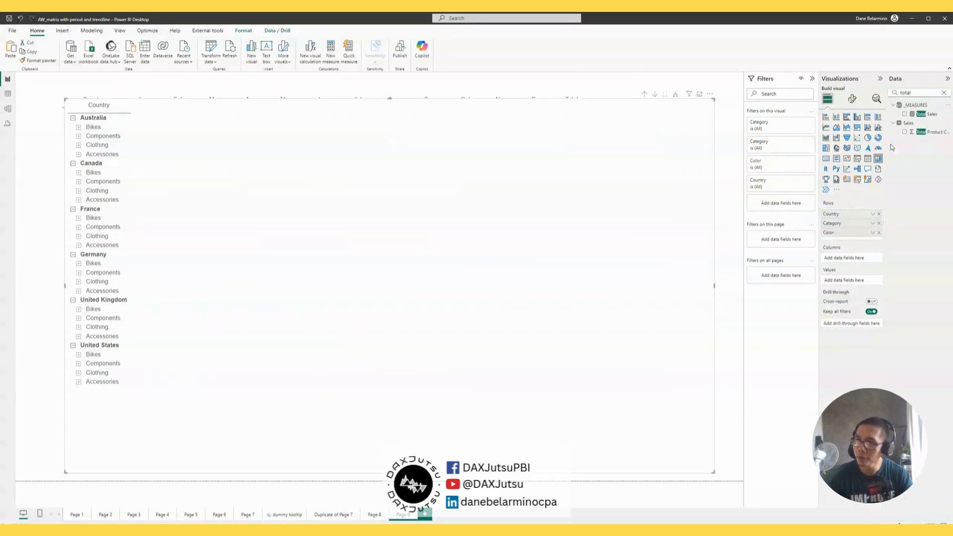
pyautogui.moveTo(910, 122); pyautogui.dragTo(852, 280)
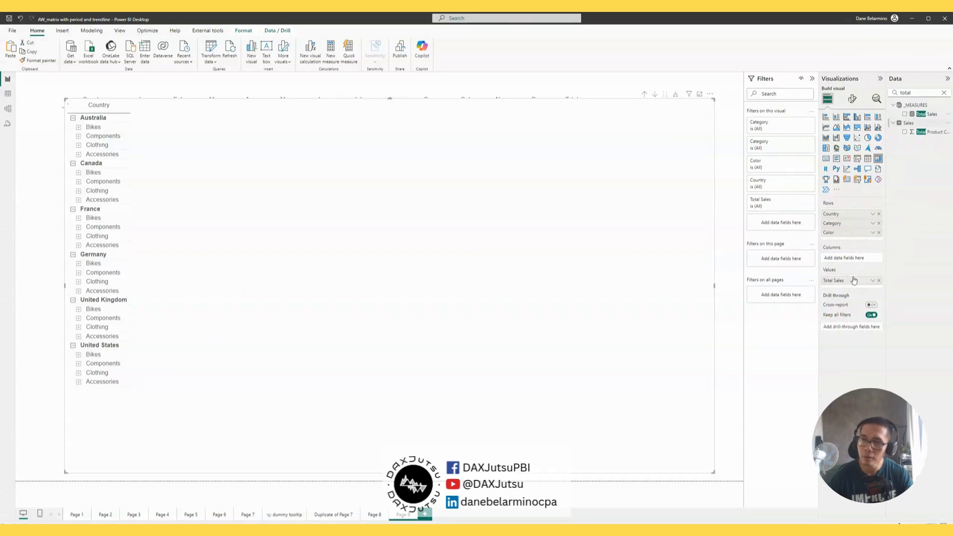
# Add Short Month from the Dates table as the matrix columns and shift the visual slightly up and left.
pyautogui.doubleClick(925, 93)
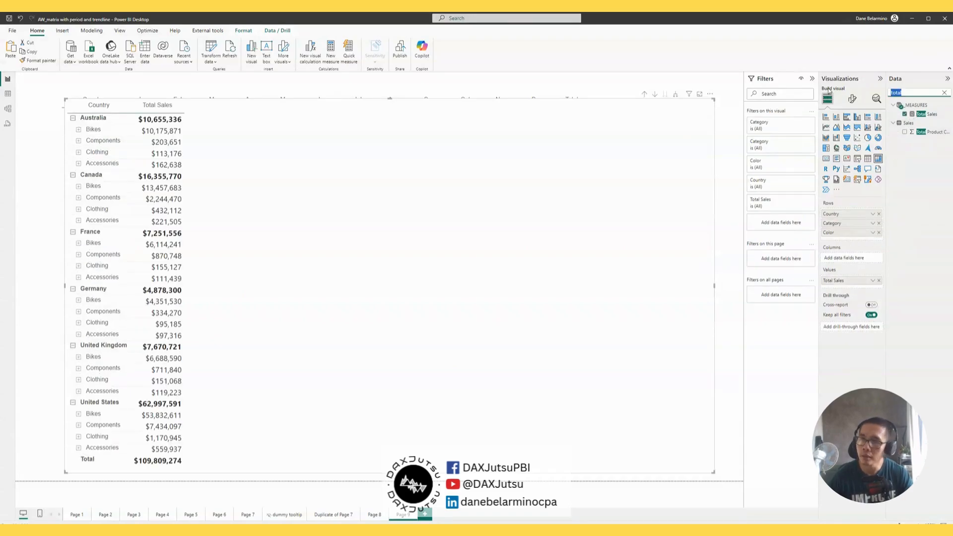
pyautogui.write('month')
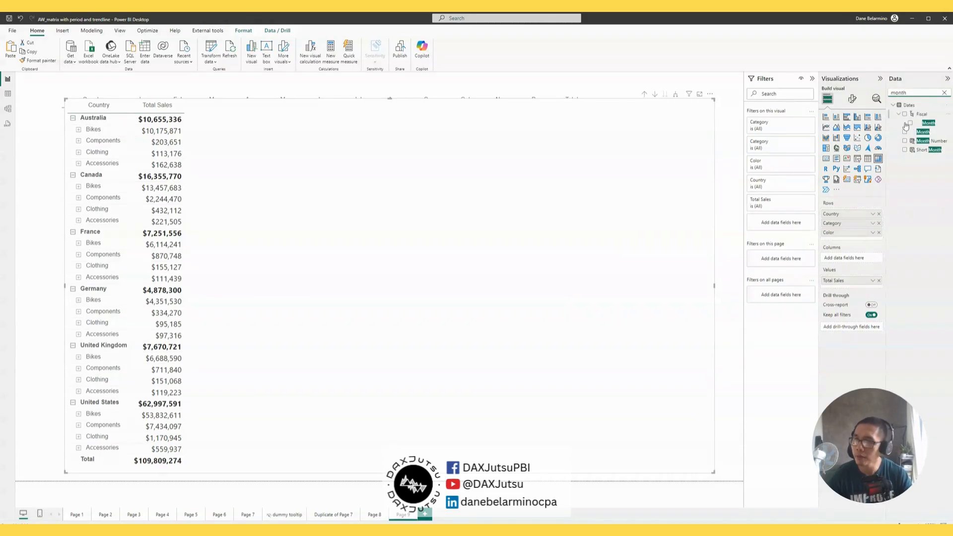
pyautogui.moveTo(927, 153); pyautogui.dragTo(858, 264)
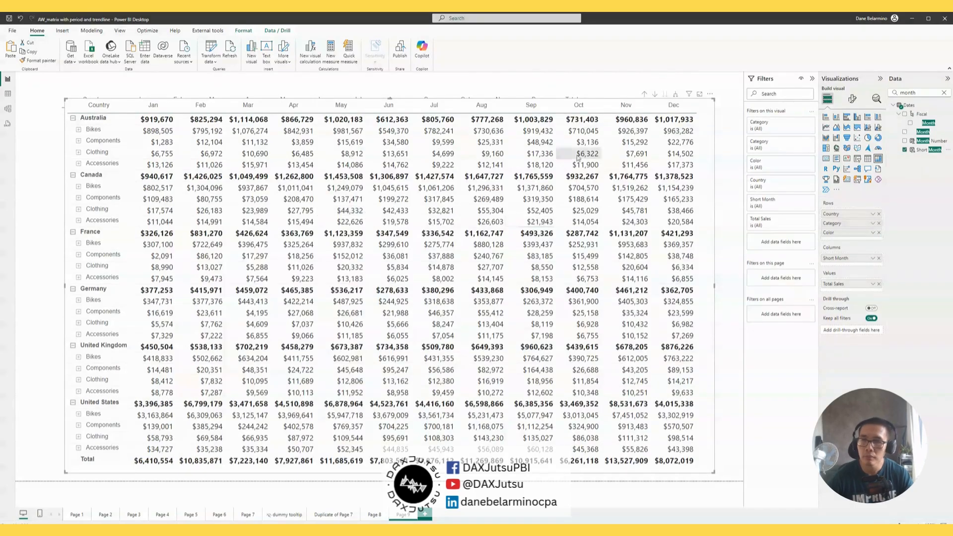
pyautogui.moveTo(703, 121); pyautogui.dragTo(693, 115)
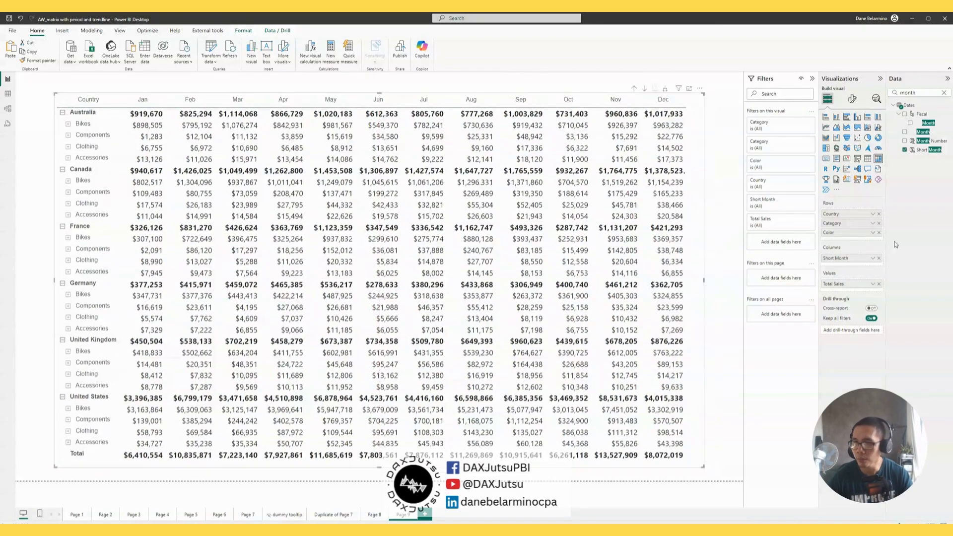
# Add a sparkline to the matrix with Total Sales on the Y-axis and Short Month on the X-axis.
pyautogui.click(873, 258)
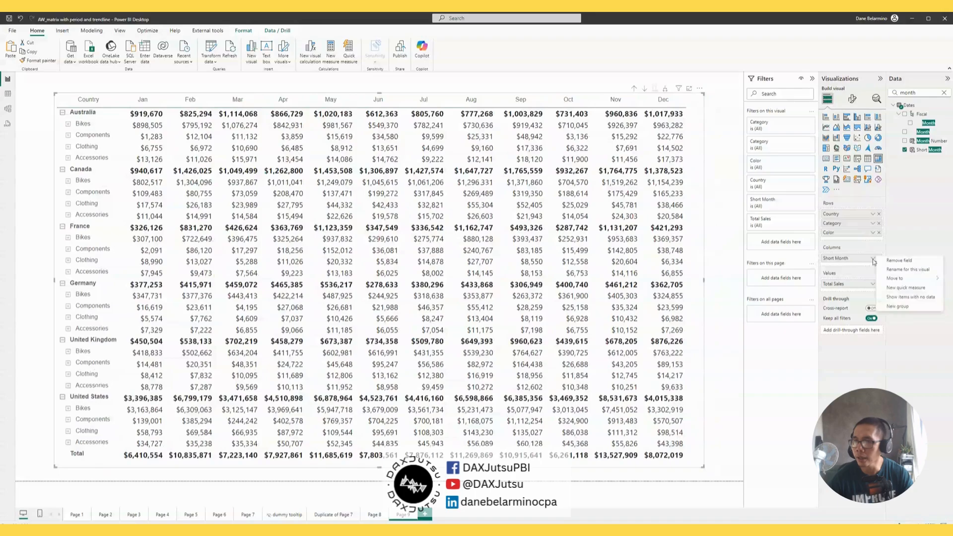
pyautogui.click(876, 295)
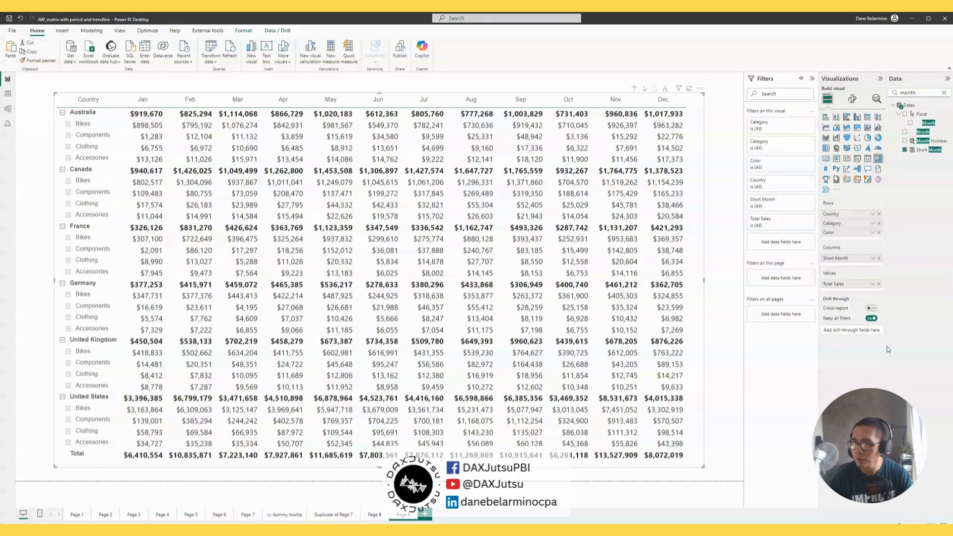
pyautogui.click(873, 285)
pyautogui.click(897, 313)
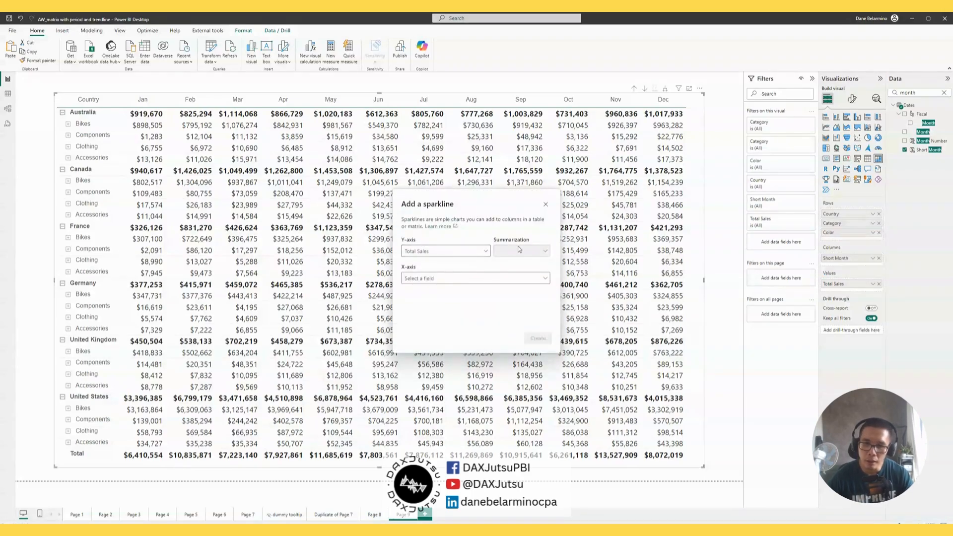
pyautogui.click(422, 280)
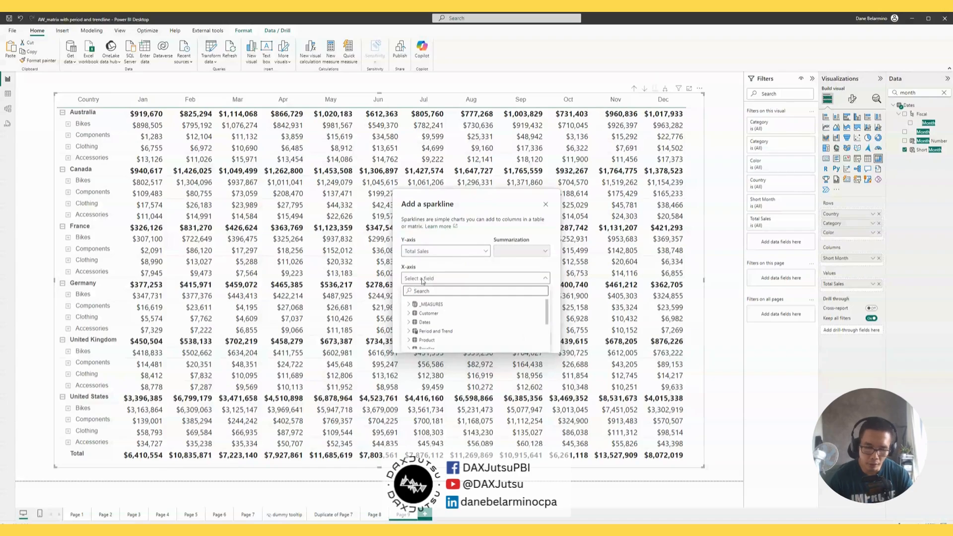
pyautogui.write('month')
pyautogui.scroll(-1, 457, 323)
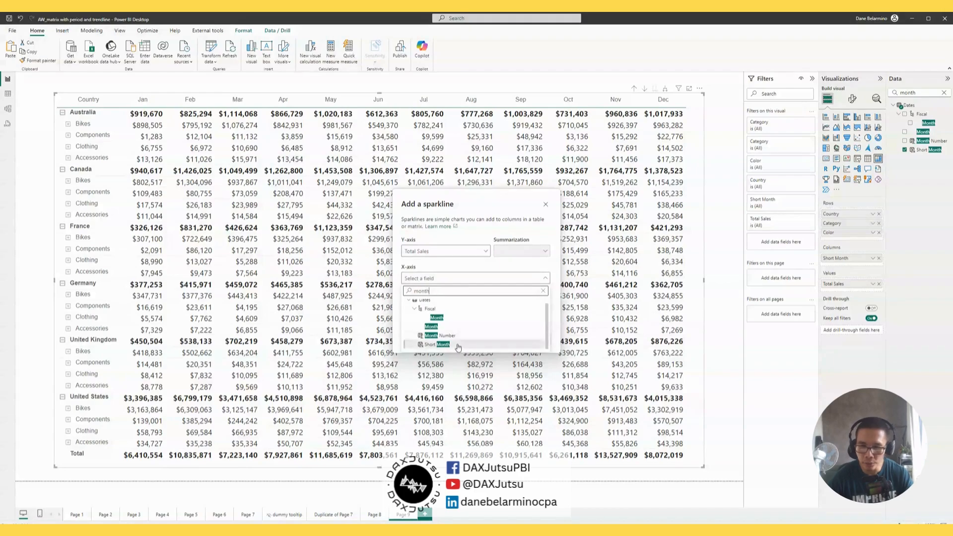
pyautogui.click(458, 346)
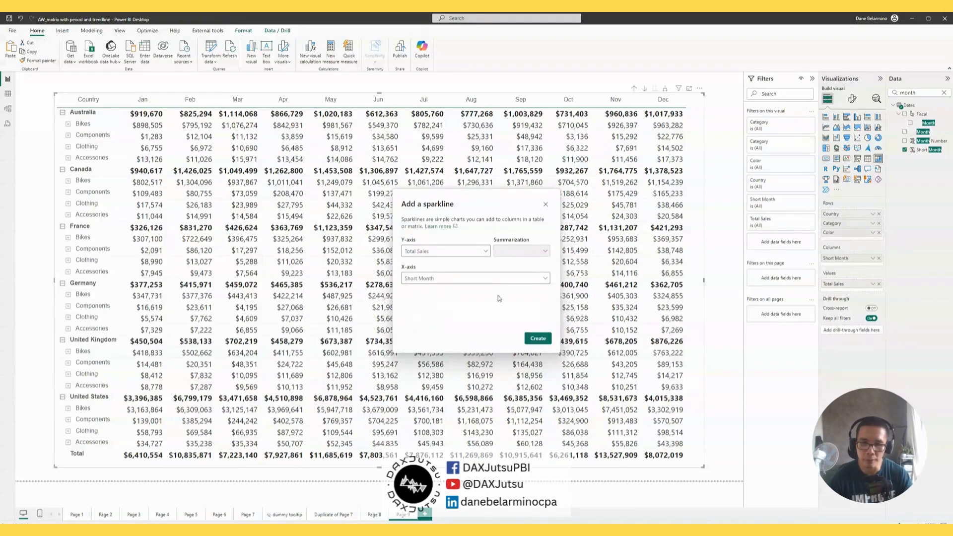
pyautogui.click(539, 340)
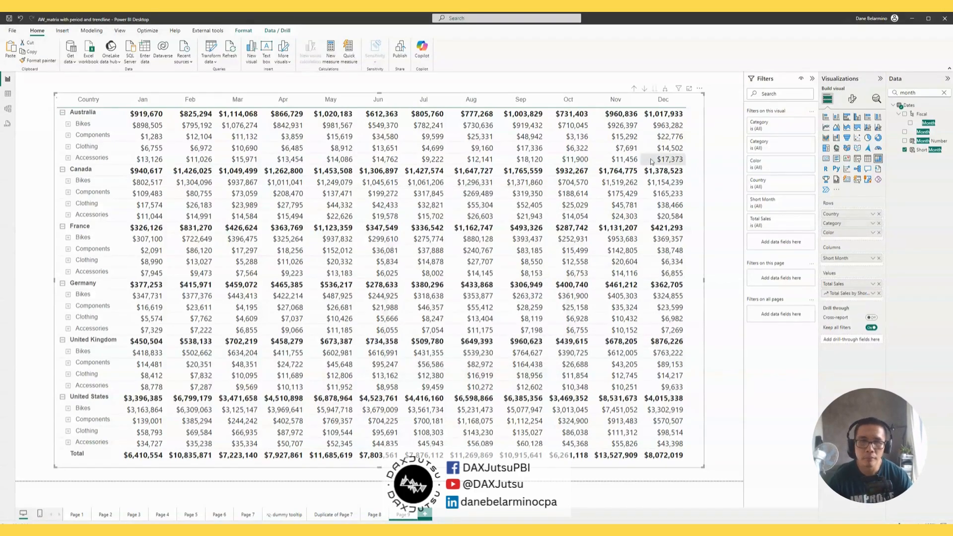
# Open the matrix in focus mode and examine its sparkline columns through the last months.
pyautogui.click(690, 90)
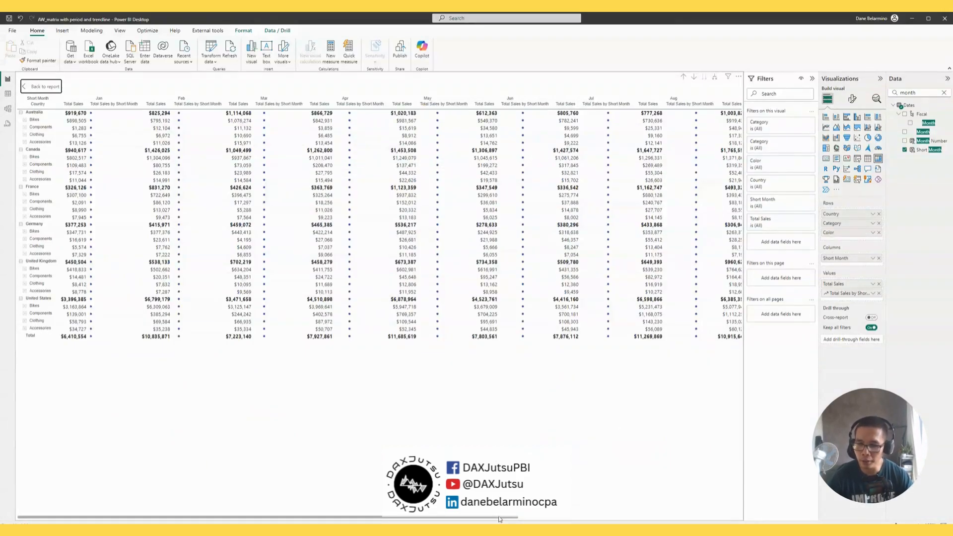
pyautogui.moveTo(498, 518); pyautogui.dragTo(806, 522)
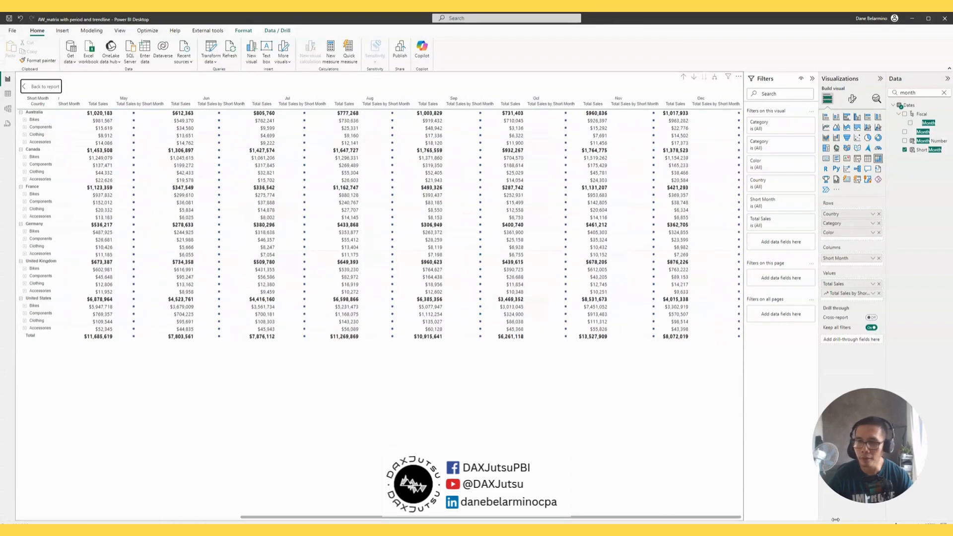
# Remove Short Month from the matrix columns and leave focus mode to return to the report page.
pyautogui.click(90, 517)
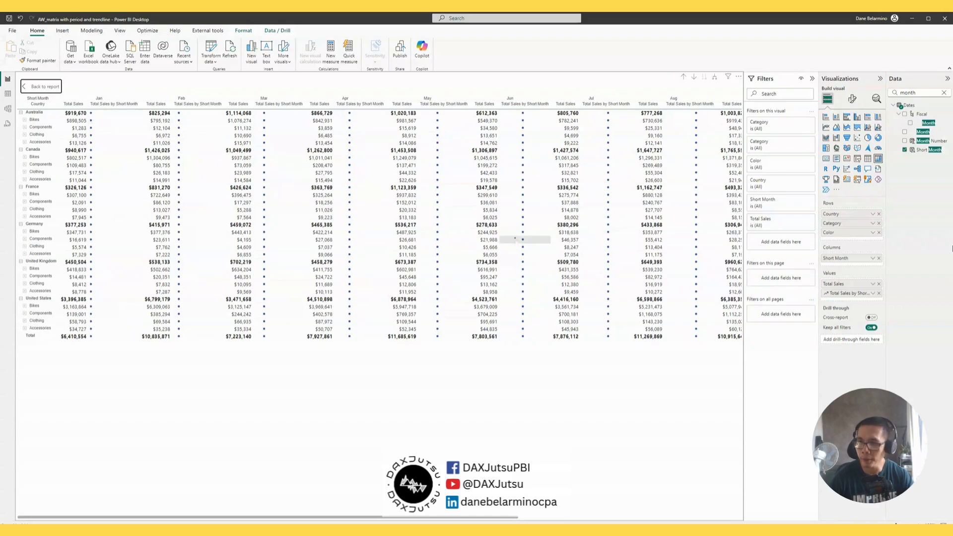
pyautogui.click(879, 258)
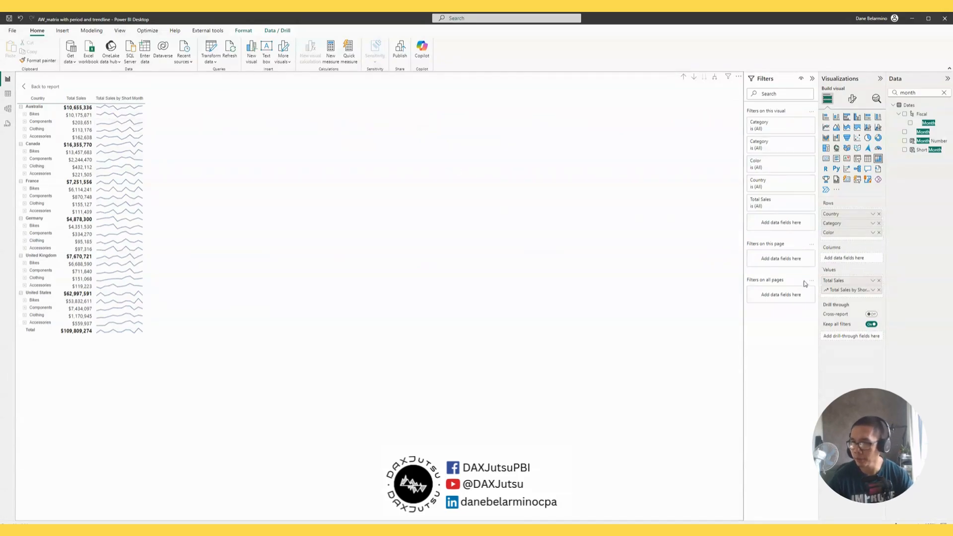
pyautogui.press('Tab')
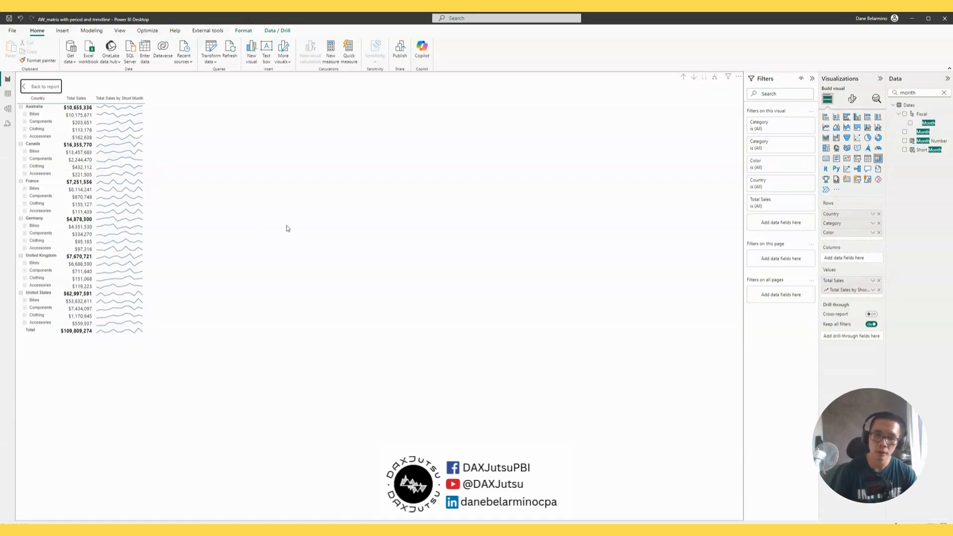
pyautogui.click(52, 86)
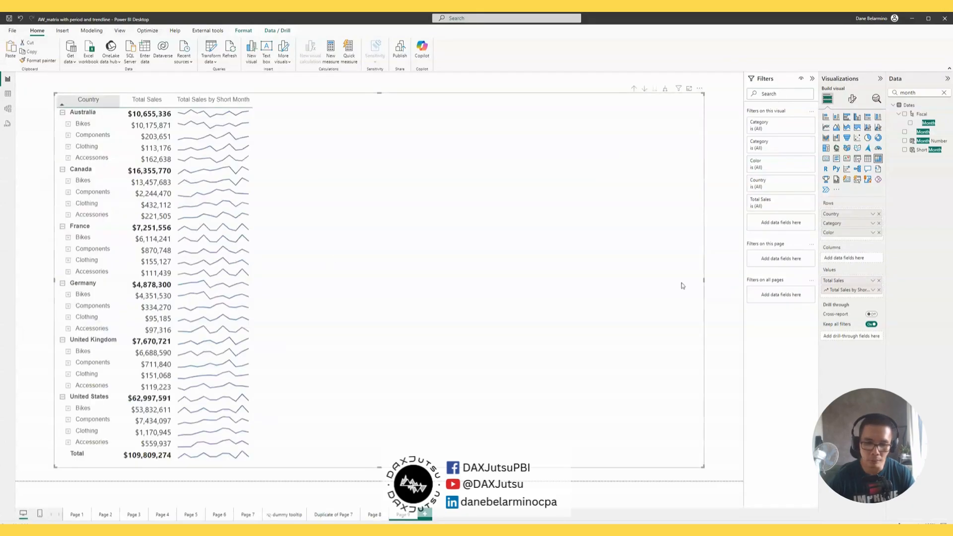
# Open the Duplicate of Page 7 page and shift its matrix slightly up and left.
pyautogui.click(338, 516)
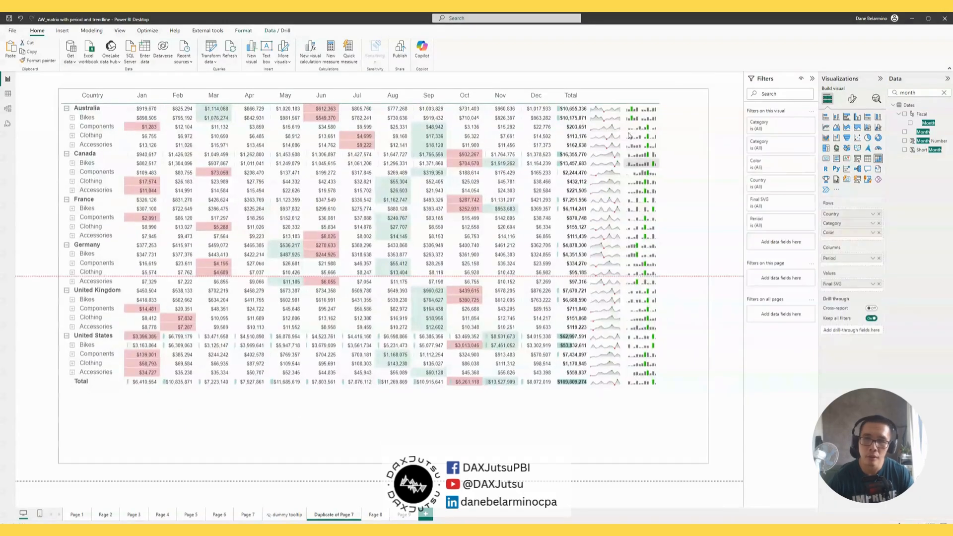
pyautogui.moveTo(629, 135); pyautogui.dragTo(612, 132)
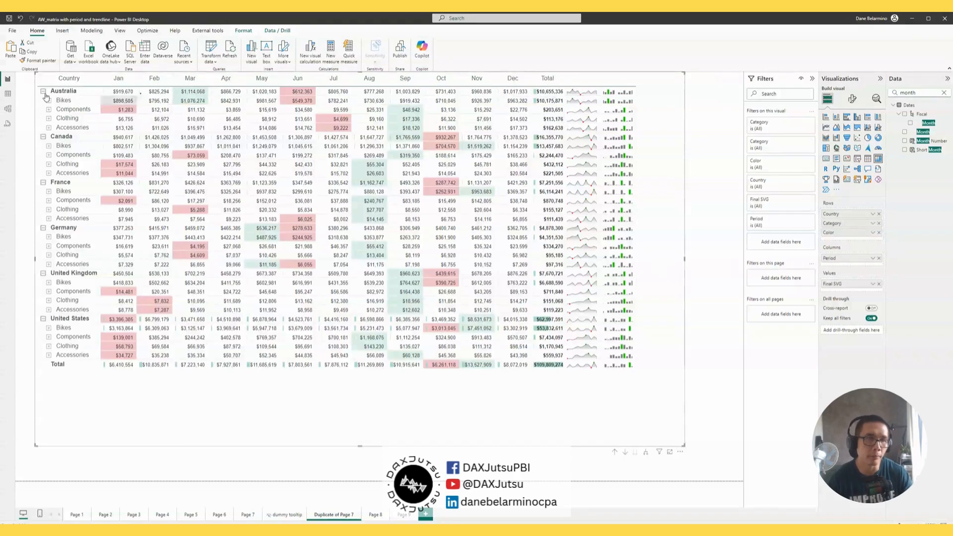
# Copy the full DAX definition of the Period and Trend table into a new calculated table.
pyautogui.click(8, 95)
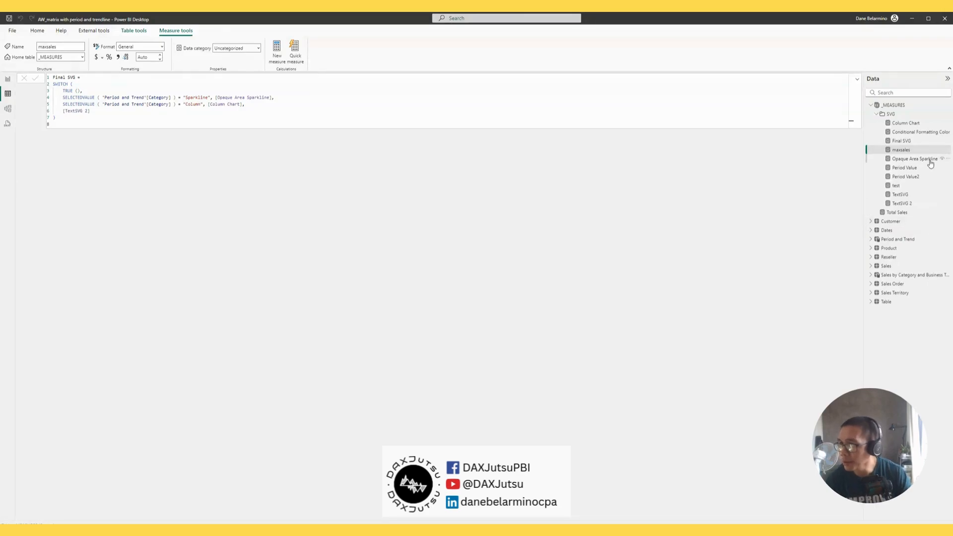
pyautogui.click(897, 239)
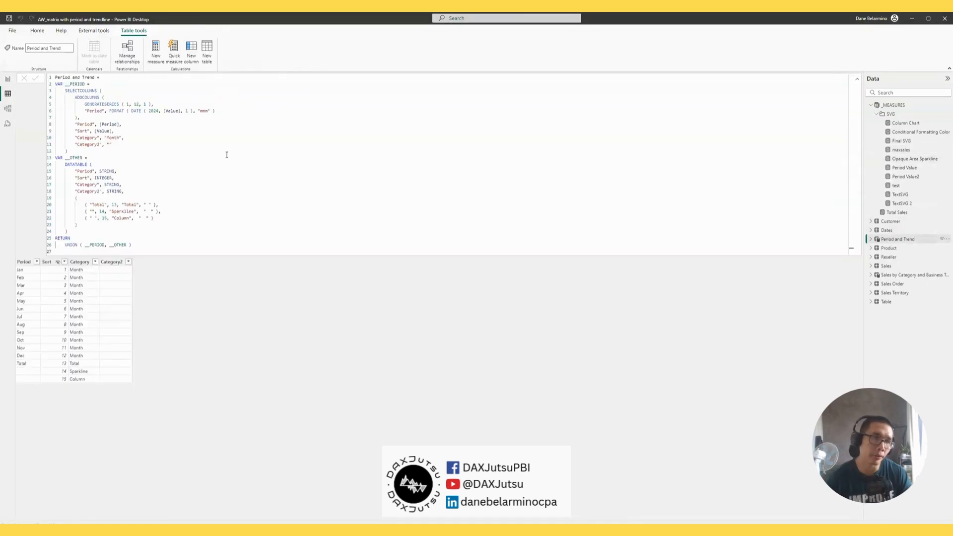
pyautogui.click(227, 155)
pyautogui.hotkey('ctrl', 'a')
pyautogui.hotkey('ctrl', 'c')
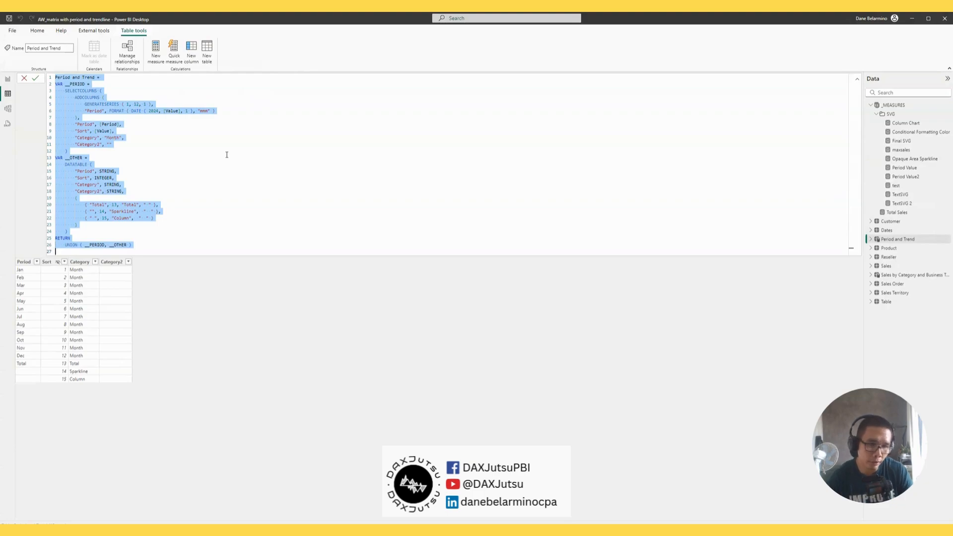
pyautogui.click(208, 50)
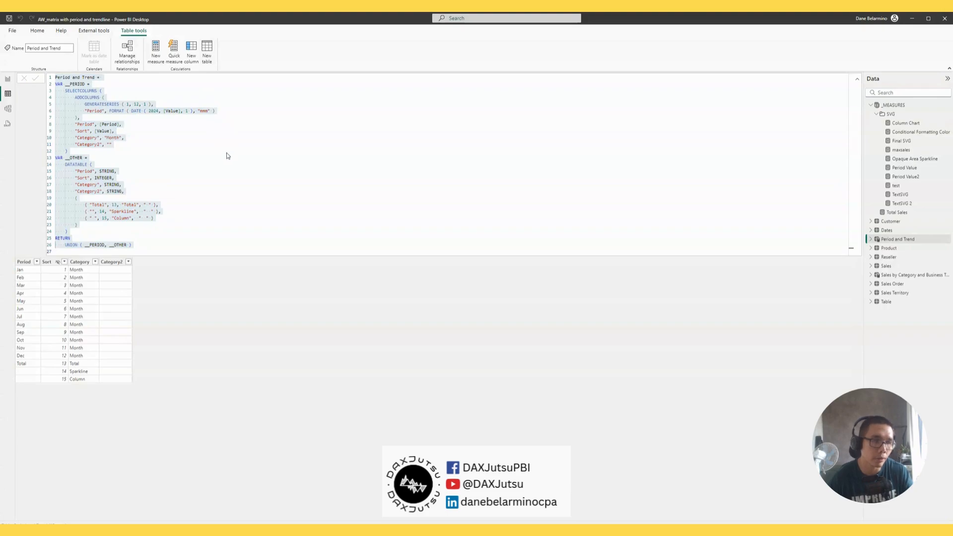
pyautogui.hotkey('ctrl', 'v')
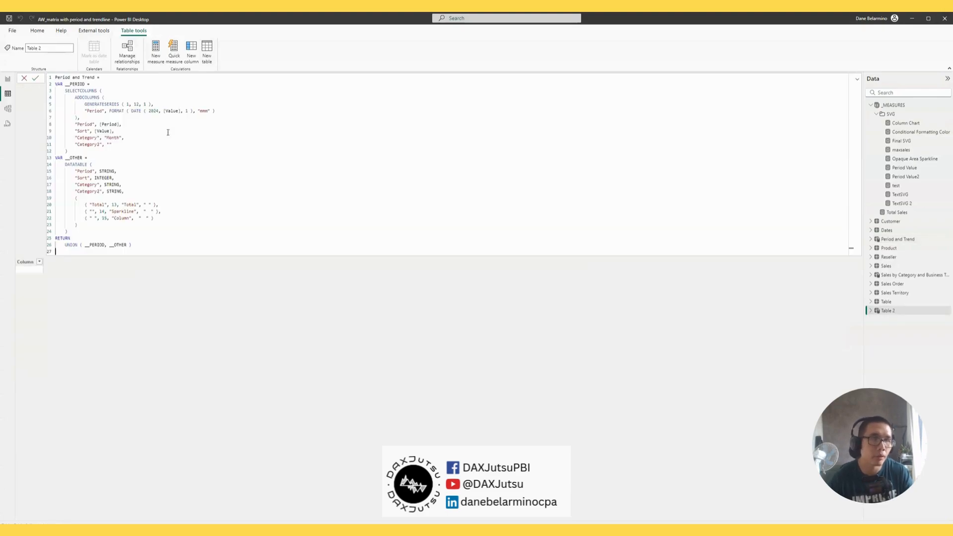
# Comment out the UNION line after RETURN and make the formula return GENERATESERIES ( 1, 12, 1 ) instead.
pyautogui.click(64, 245)
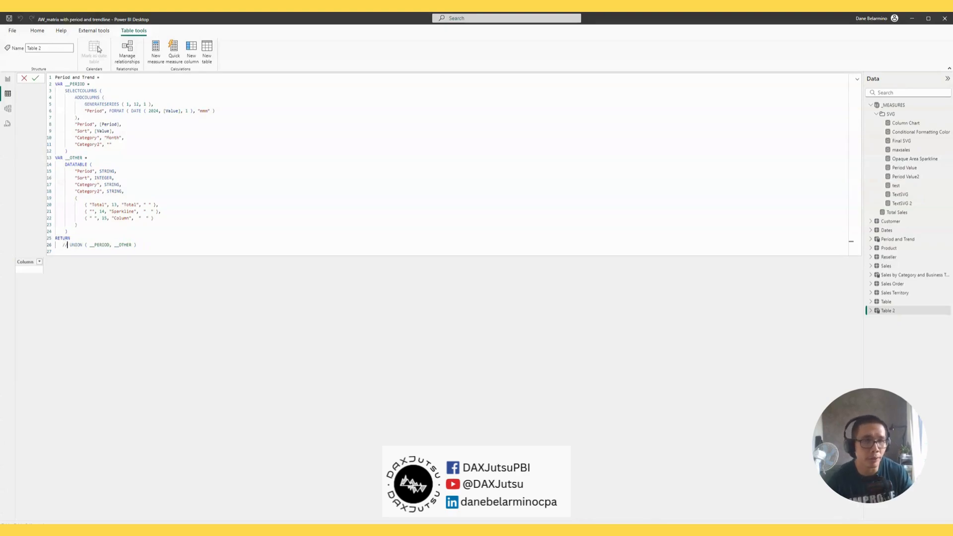
pyautogui.moveTo(85, 104)
pyautogui.mouseDown()
pyautogui.moveTo(154, 102)
pyautogui.moveTo(83, 105)
pyautogui.mouseUp()
pyautogui.click(151, 104)
pyautogui.hotkey('ctrl', 'c')
pyautogui.click(147, 250)
pyautogui.hotkey('ctrl', 'v')
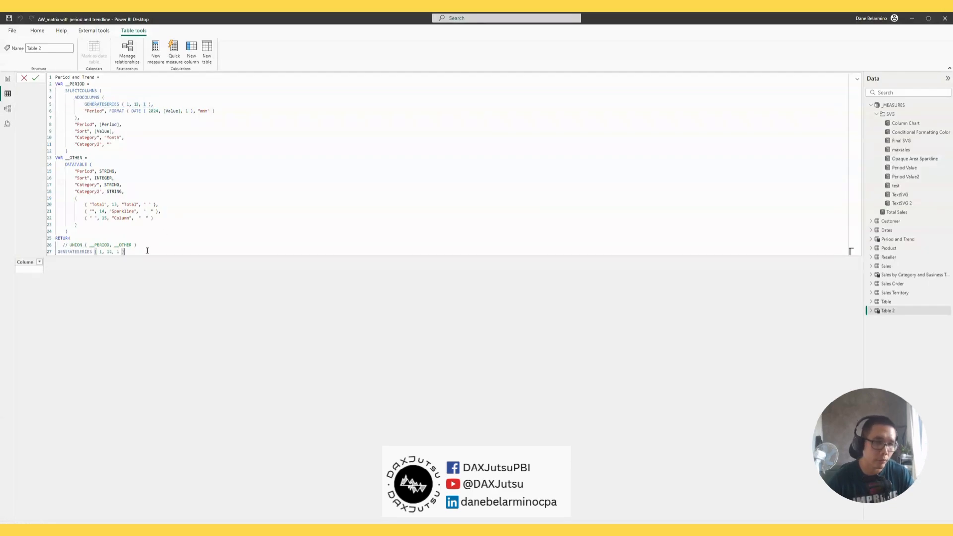
# Name the new calculated table Period and Trend 2 and commit its formula.
pyautogui.press('Return')
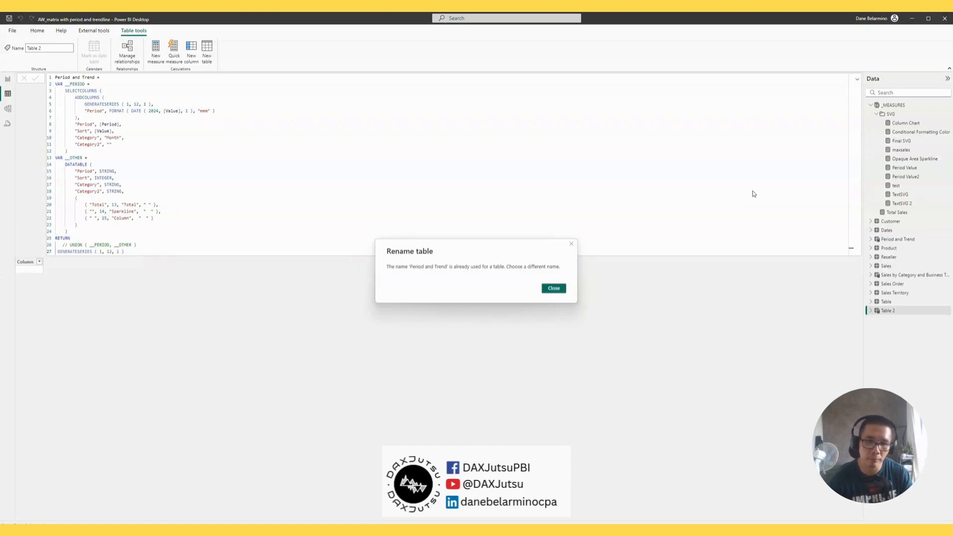
pyautogui.click(552, 288)
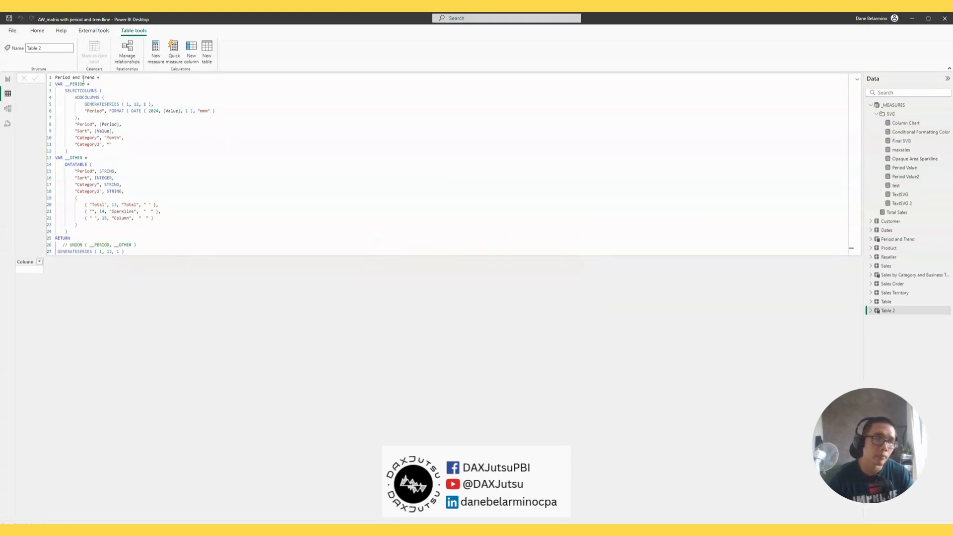
pyautogui.click(95, 78)
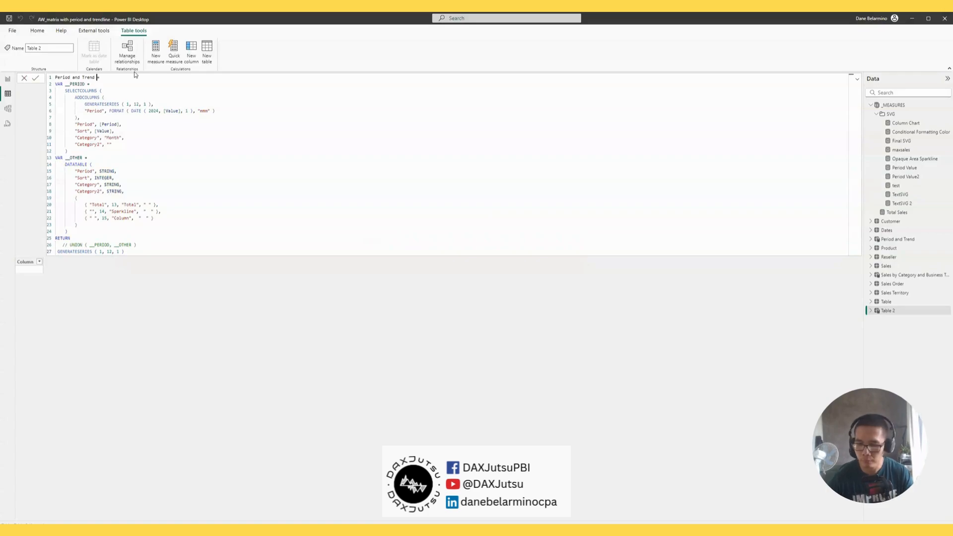
pyautogui.write('2')
pyautogui.press('Return')
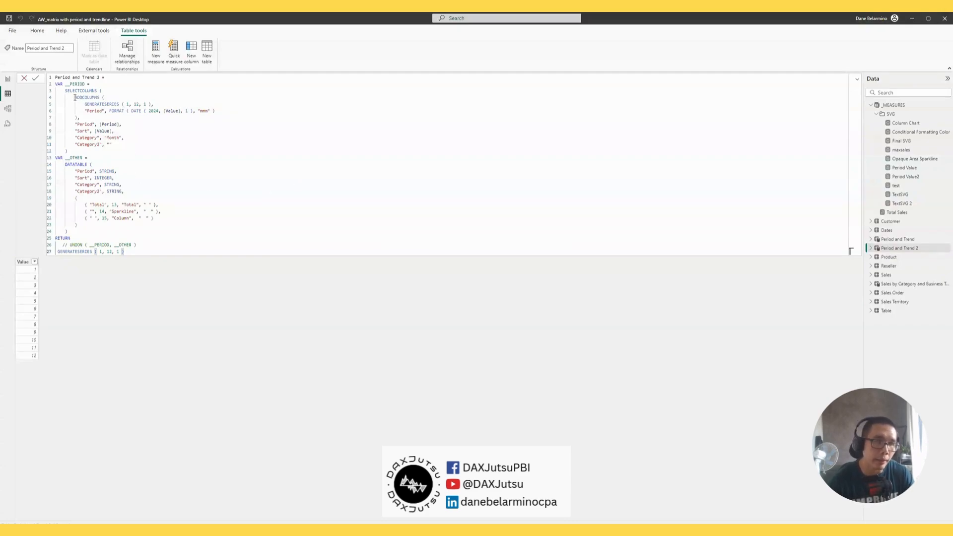
# Replace the returned GENERATESERIES expression with the ADDCOLUMNS block that adds the Period month column, without its trailing comma.
pyautogui.moveTo(75, 97); pyautogui.dragTo(243, 116)
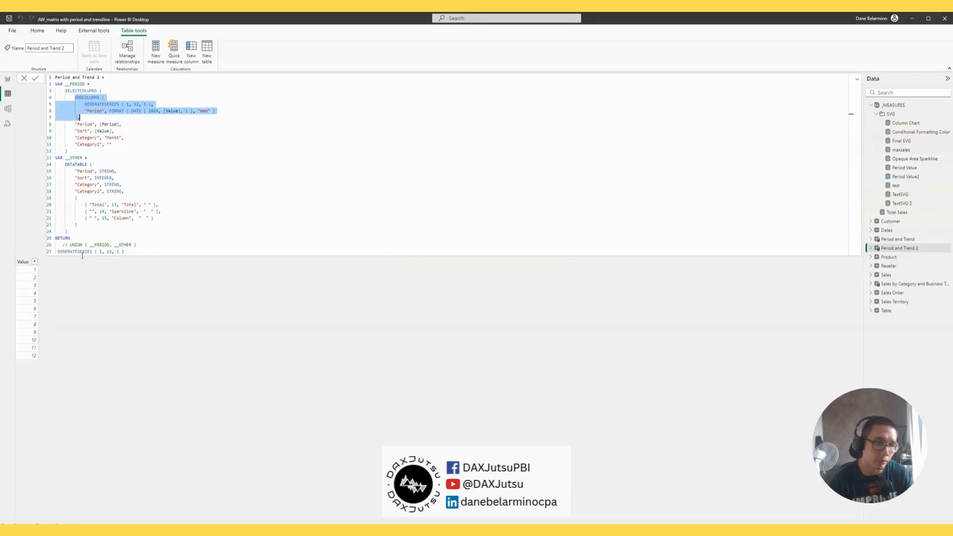
pyautogui.click(140, 100)
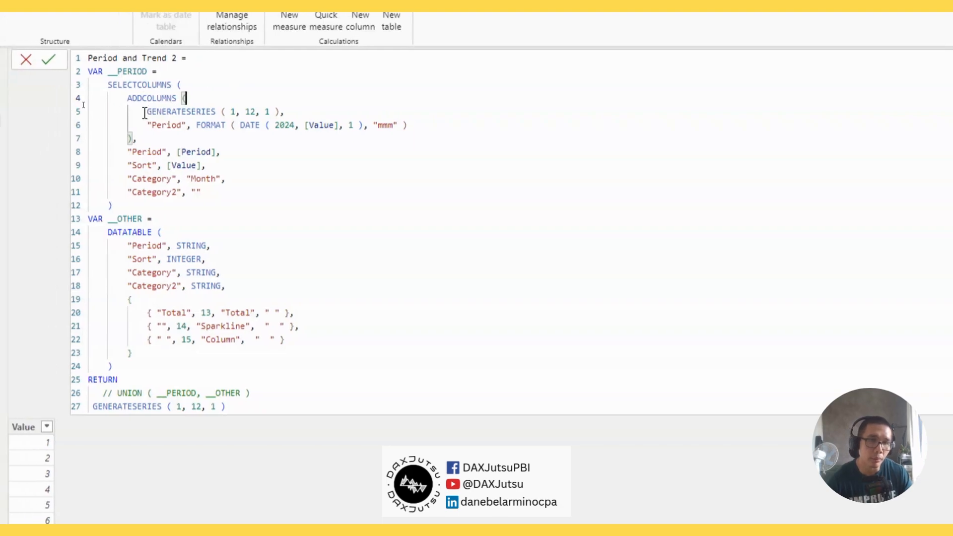
pyautogui.moveTo(122, 112); pyautogui.dragTo(477, 136)
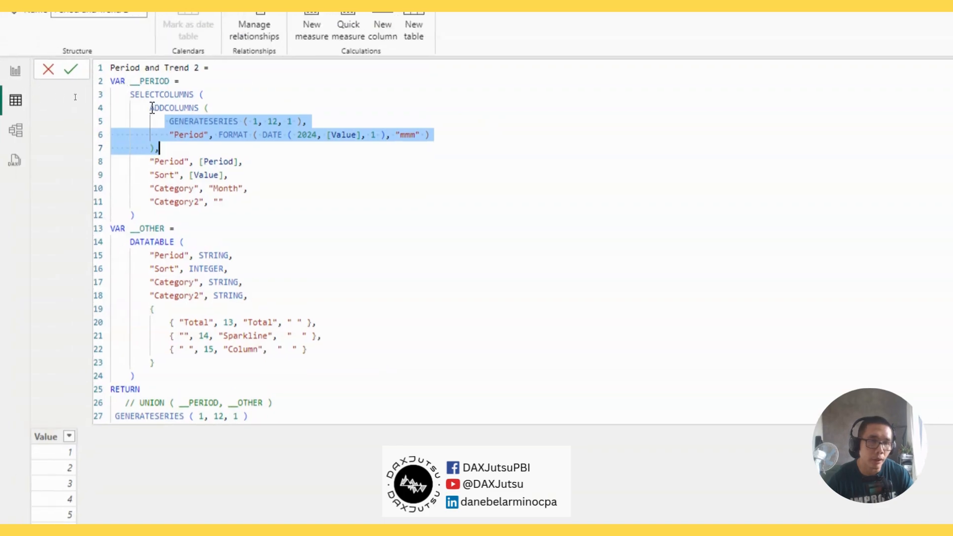
pyautogui.moveTo(150, 108); pyautogui.dragTo(166, 147)
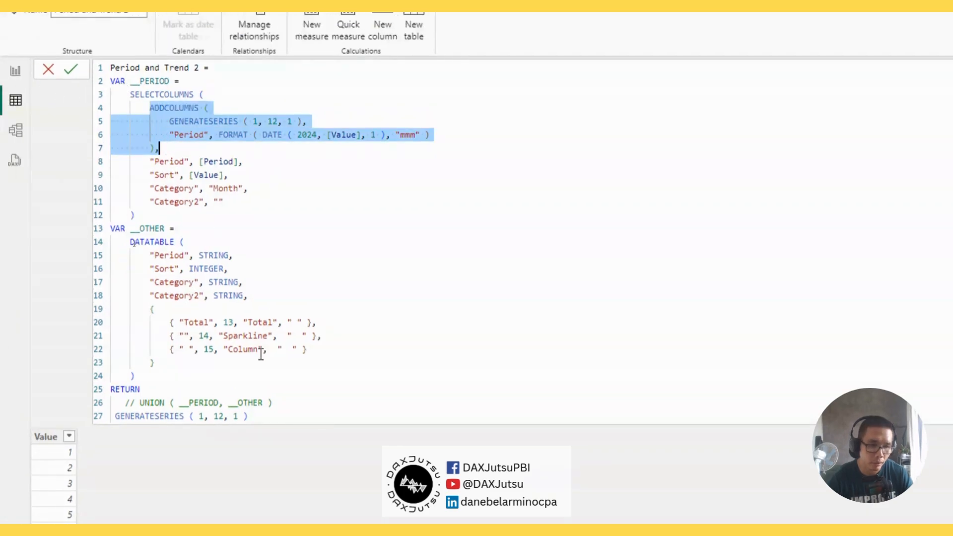
pyautogui.click(272, 422)
pyautogui.hotkey('shift', 'Home')
pyautogui.hotkey('ctrl', 'v')
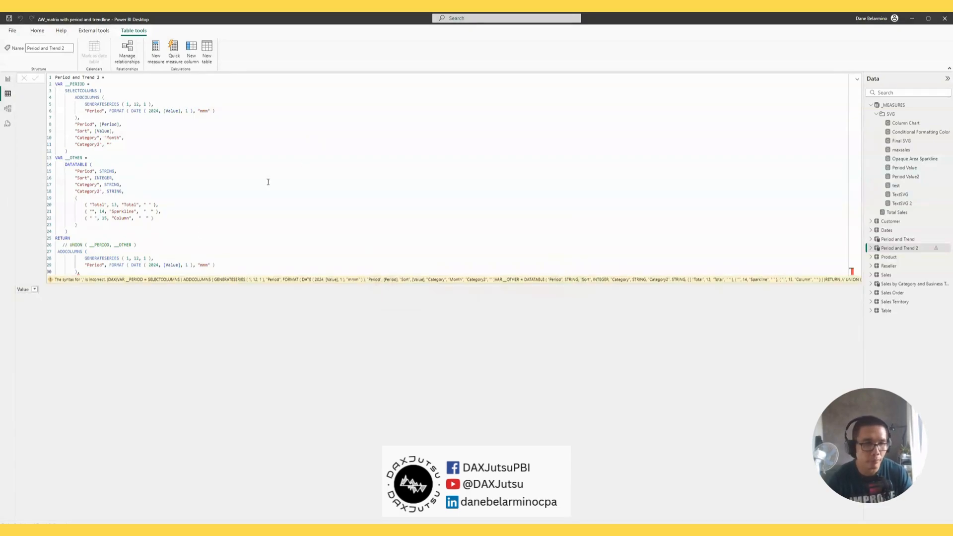
pyautogui.click(120, 271)
pyautogui.press('BackSpace')
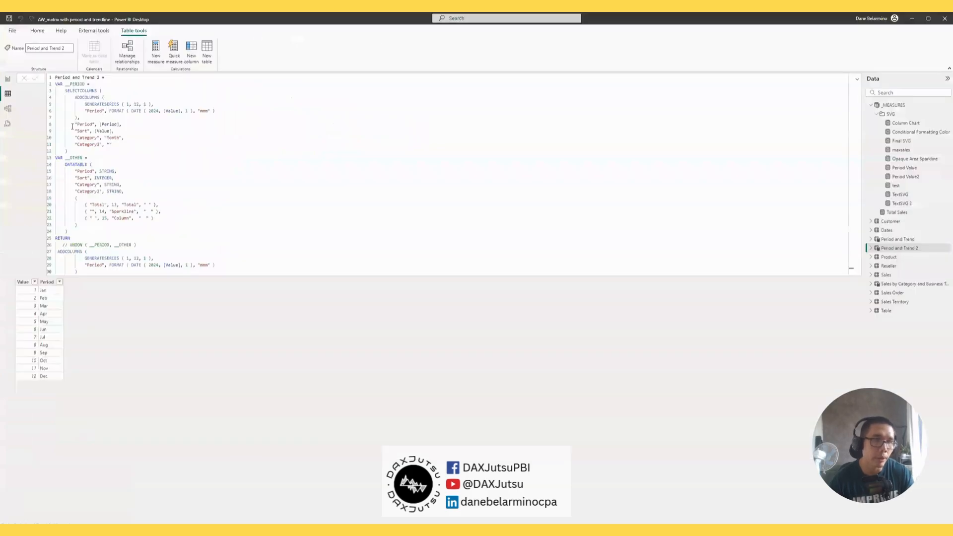
# Examine how the Period, Sort, Category and Category2 columns are defined in the __PERIOD variable of Period and Trend 2.
pyautogui.moveTo(73, 127); pyautogui.dragTo(153, 122)
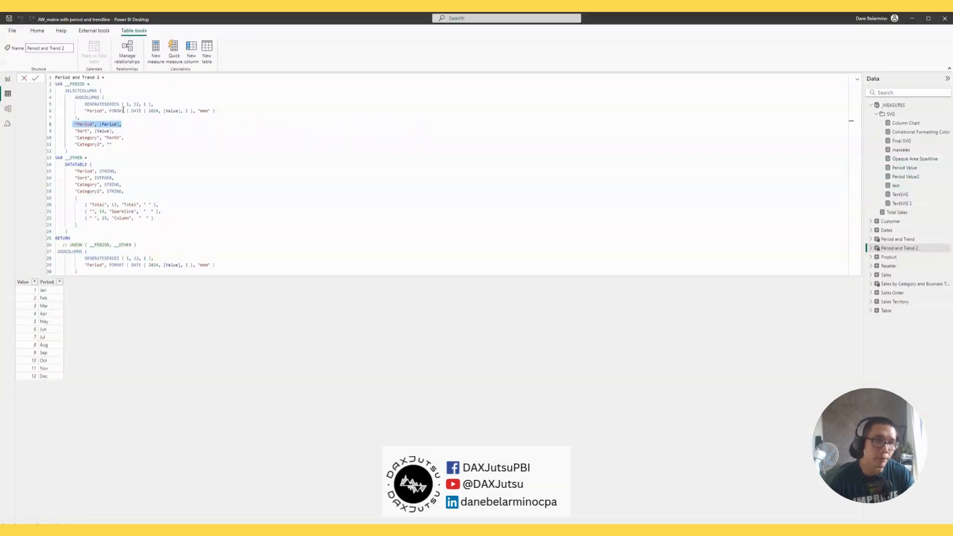
pyautogui.click(255, 129)
pyautogui.moveTo(87, 114); pyautogui.dragTo(253, 110)
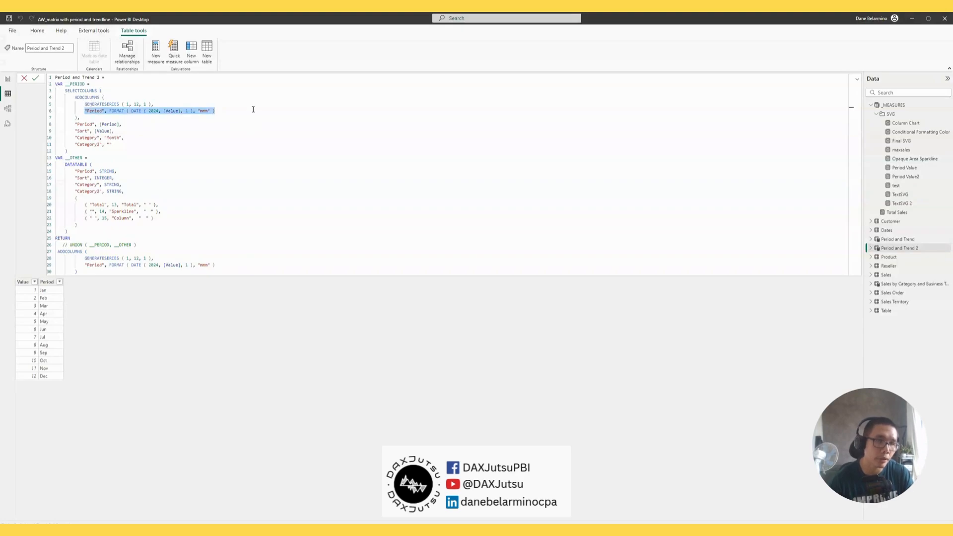
pyautogui.click(257, 136)
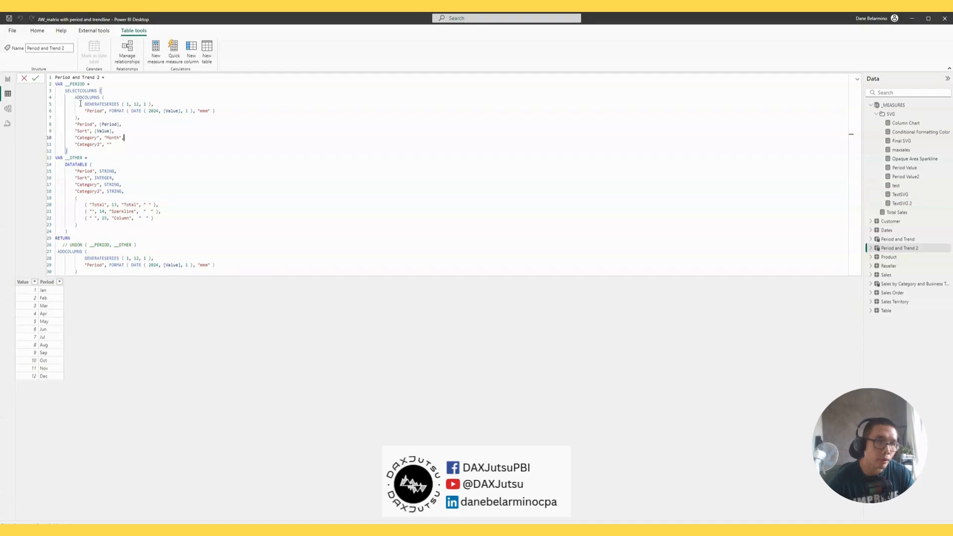
pyautogui.moveTo(79, 131); pyautogui.dragTo(141, 133)
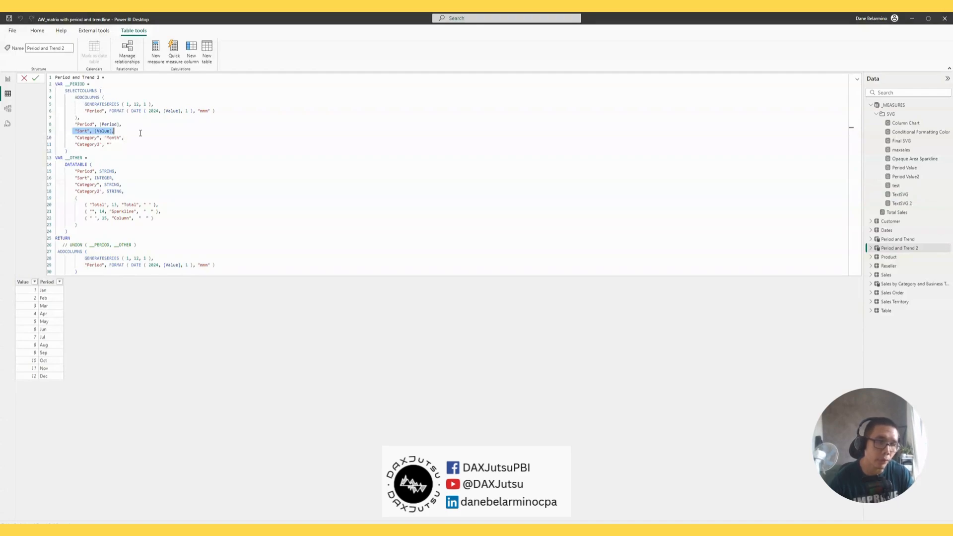
pyautogui.click(158, 135)
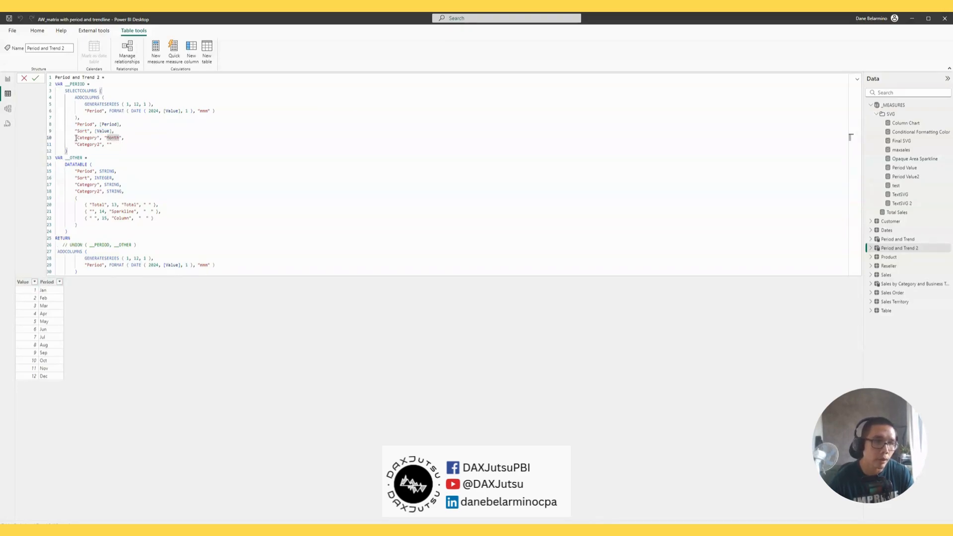
pyautogui.moveTo(73, 138); pyautogui.dragTo(143, 137)
pyautogui.moveTo(75, 145); pyautogui.dragTo(134, 145)
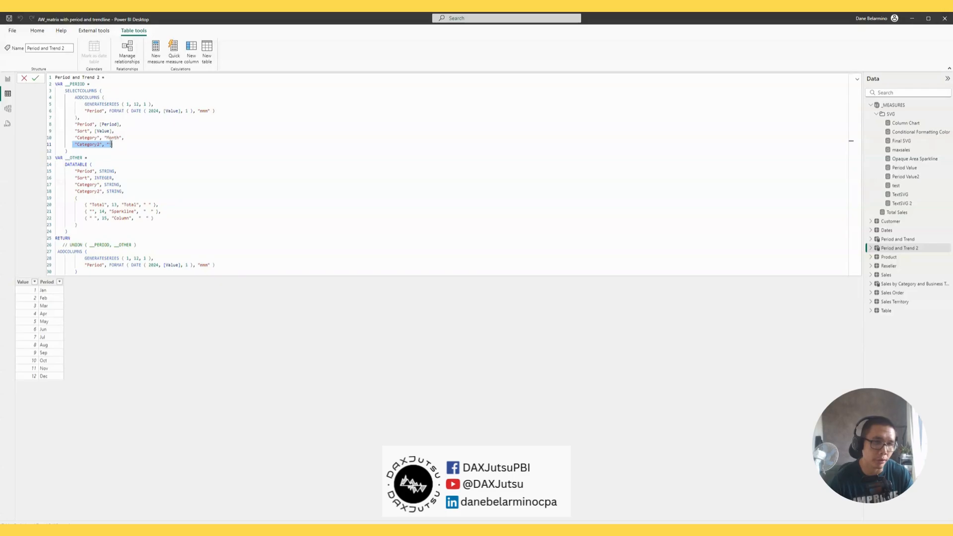
pyautogui.moveTo(112, 145); pyautogui.dragTo(69, 146)
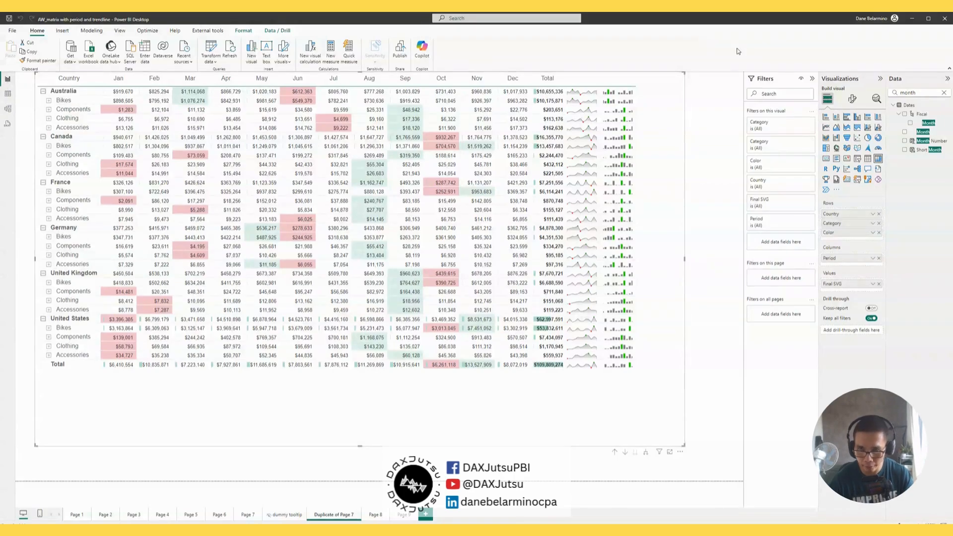
# Move the report page's matrix down and add Category2 from Period and Trend to its columns above Period.
pyautogui.moveTo(679, 103); pyautogui.dragTo(679, 137)
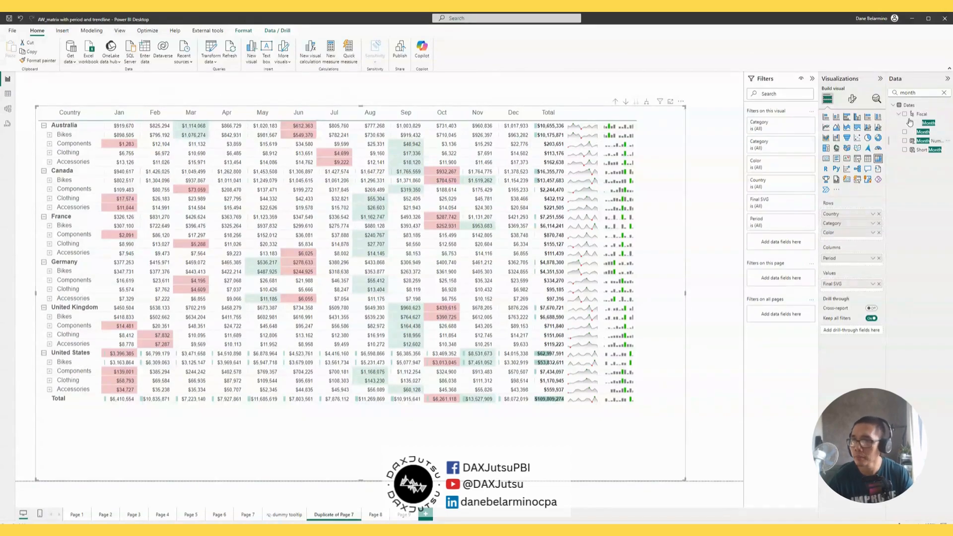
pyautogui.doubleClick(917, 93)
pyautogui.write('cate')
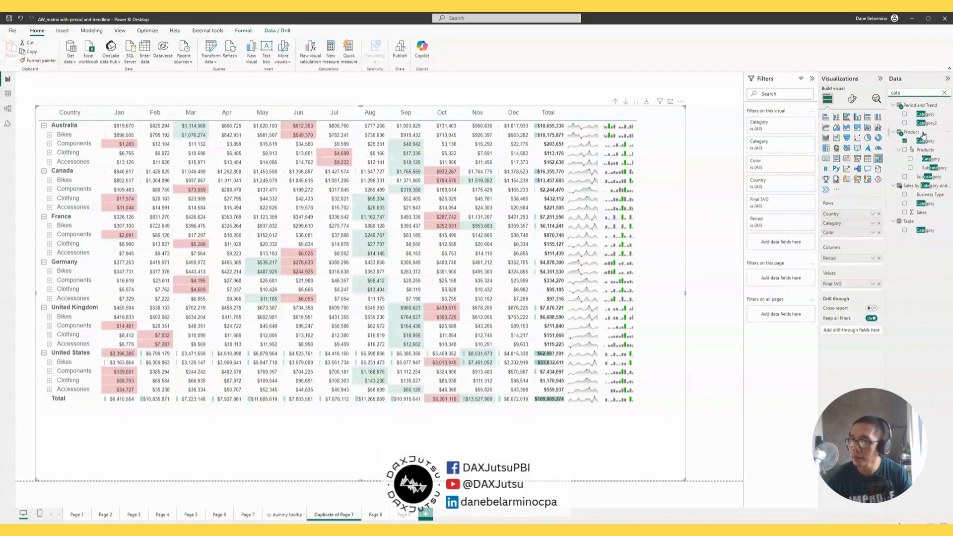
pyautogui.moveTo(927, 123); pyautogui.dragTo(859, 256)
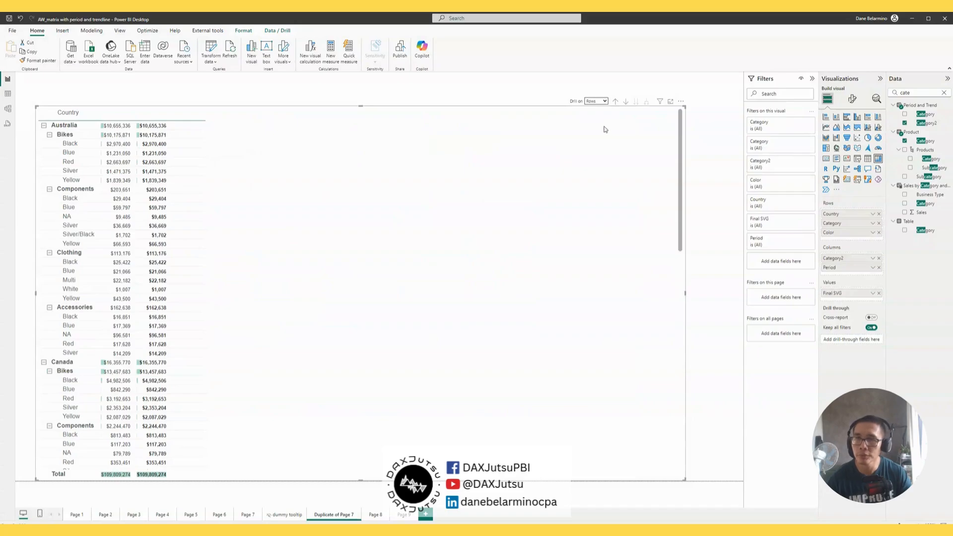
# Undo the deletion of the matrix, set its drill direction to Columns and expand the columns to the Period level.
pyautogui.press('Delete')
pyautogui.hotkey('ctrl', 'z')
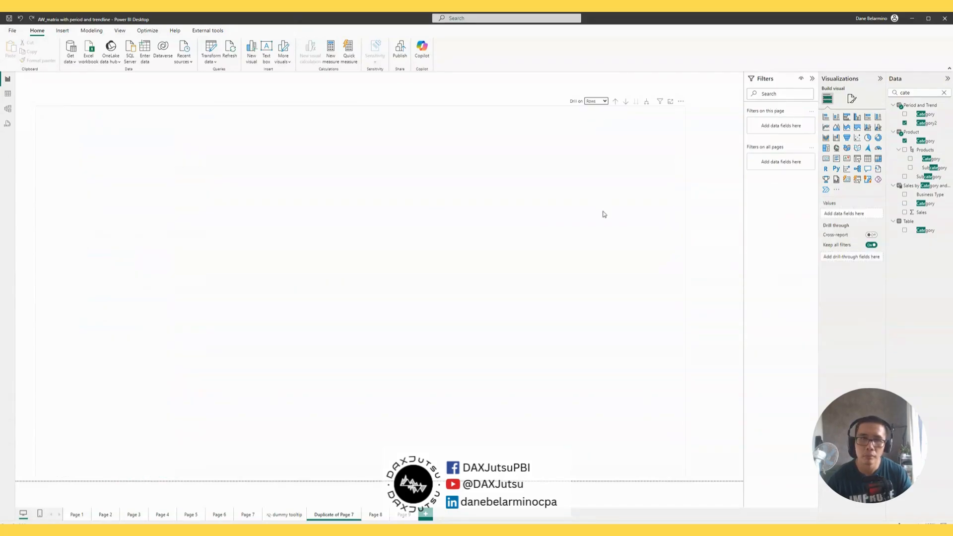
pyautogui.click(596, 102)
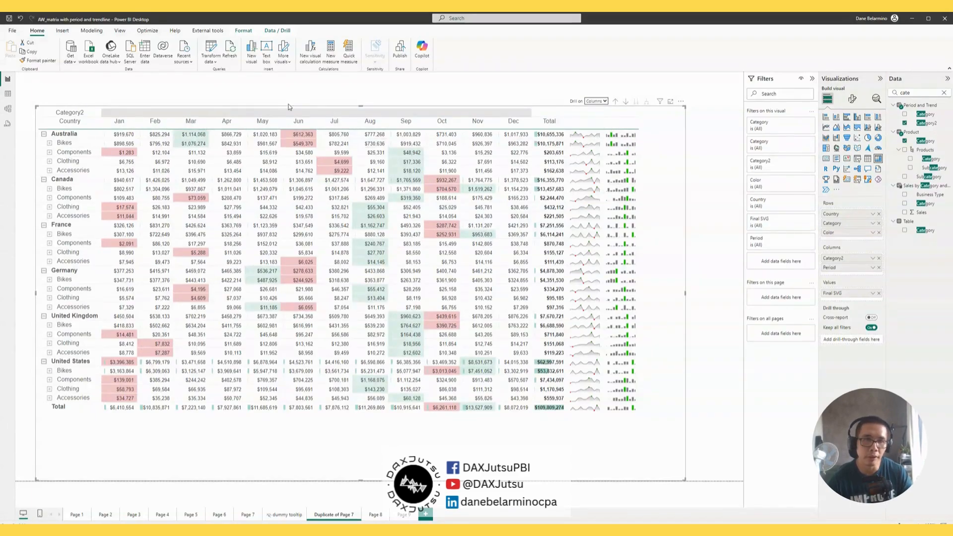
# Review how the Category and Category2 columns are filled in the Period and Trend table, and return to the report.
pyautogui.click(8, 95)
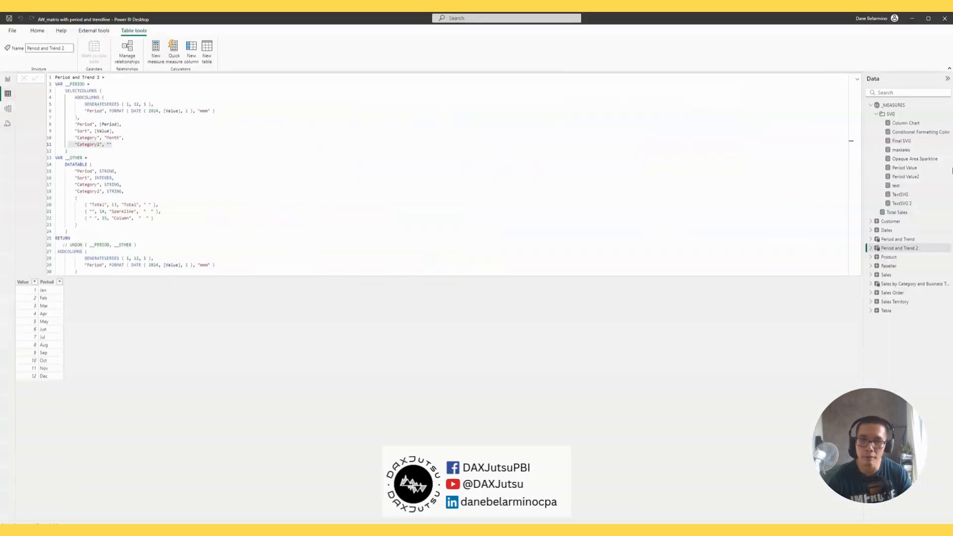
pyautogui.click(898, 240)
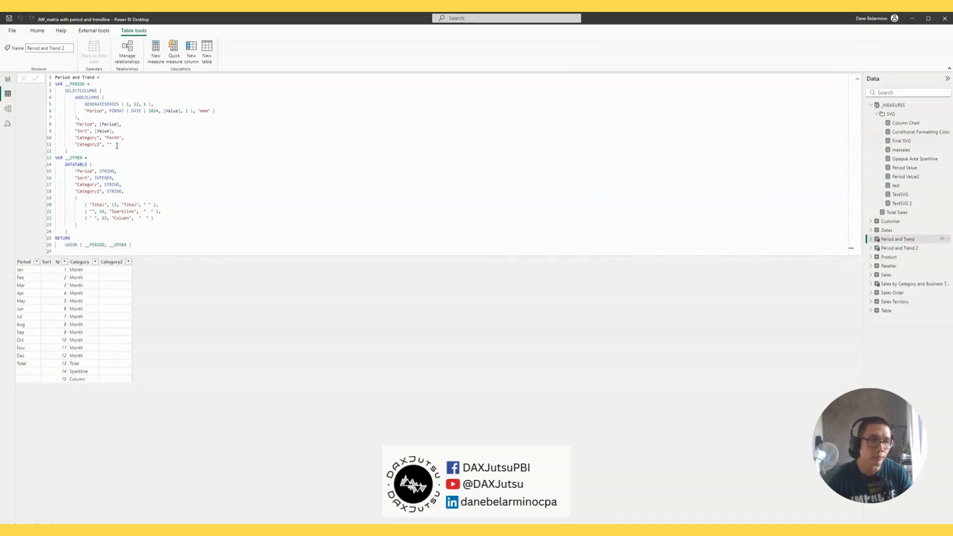
pyautogui.click(7, 78)
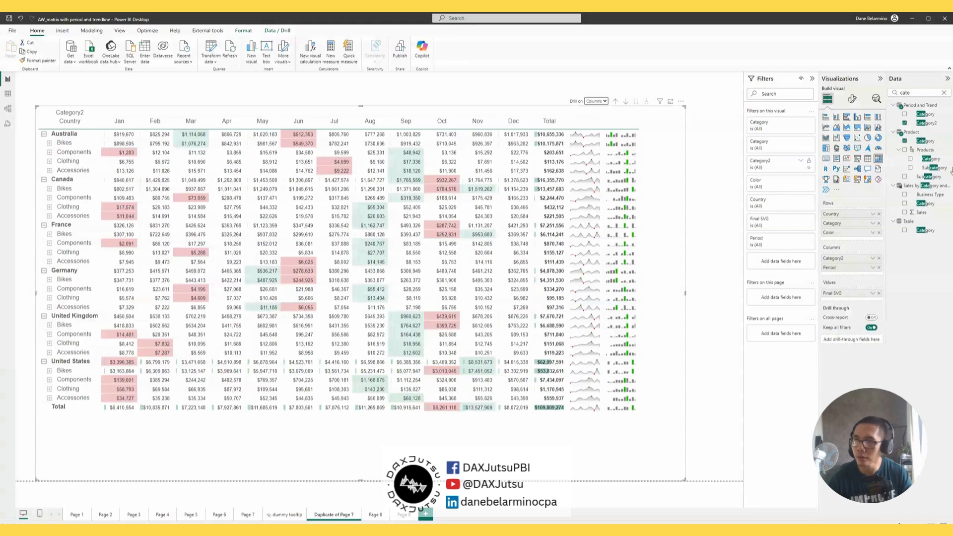
# Replace Category2 with Category from Period and Trend in the matrix columns and show the matrix in focus mode.
pyautogui.moveTo(926, 114); pyautogui.dragTo(879, 260)
pyautogui.click(879, 258)
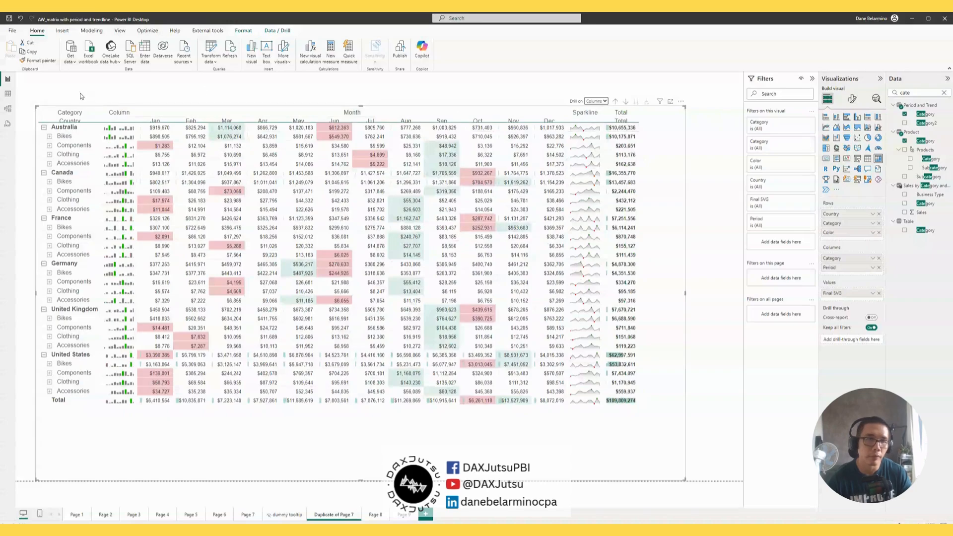
pyautogui.click(670, 101)
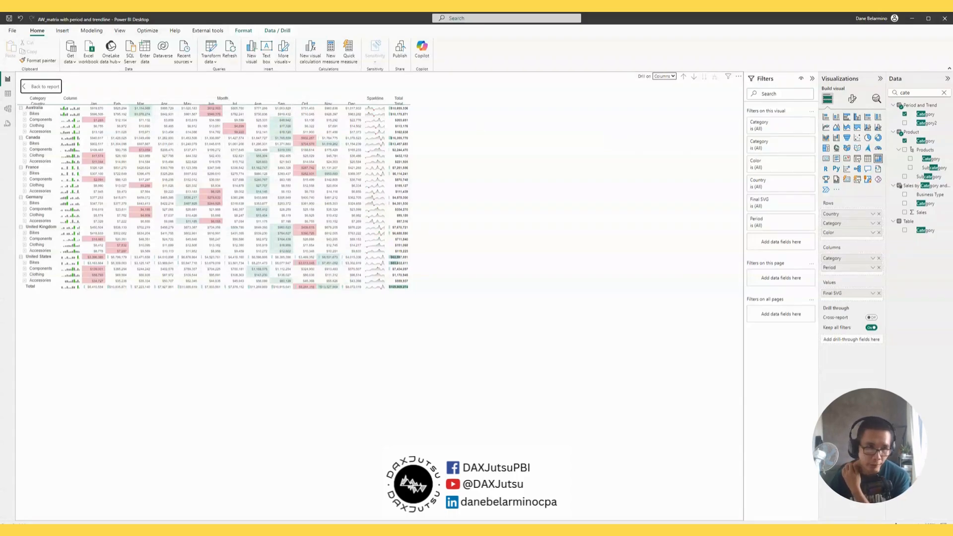
# Check the Period and Trend table again and remove Category from the matrix columns, leaving only Period.
pyautogui.click(9, 94)
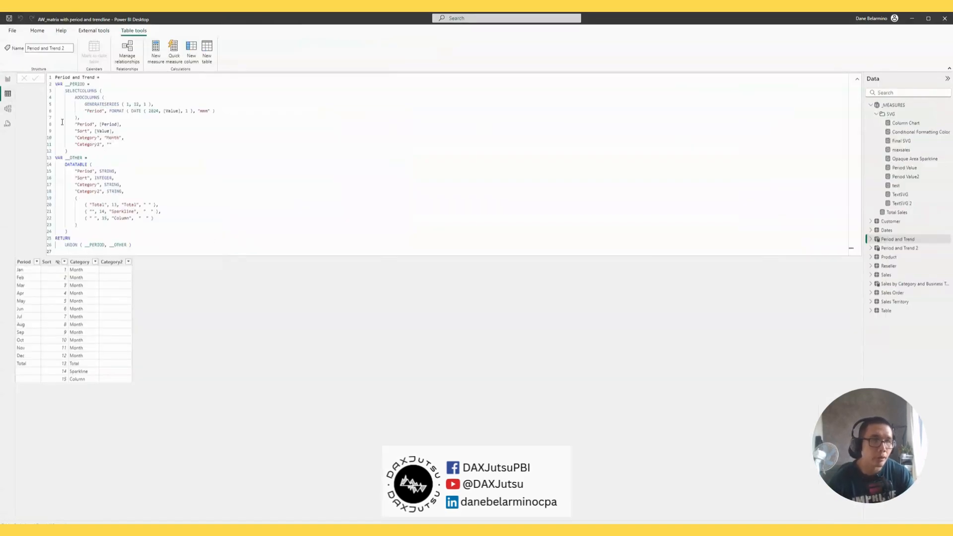
pyautogui.click(8, 78)
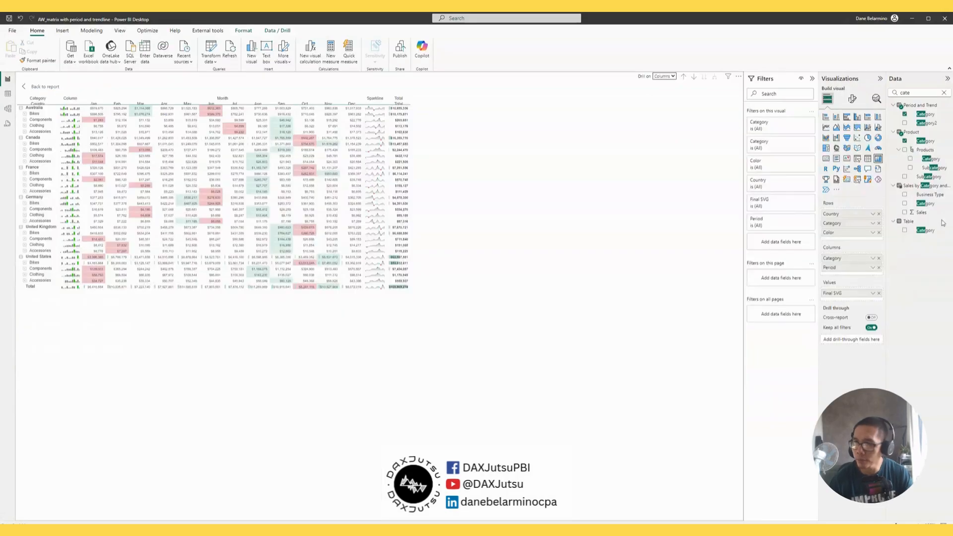
pyautogui.click(880, 259)
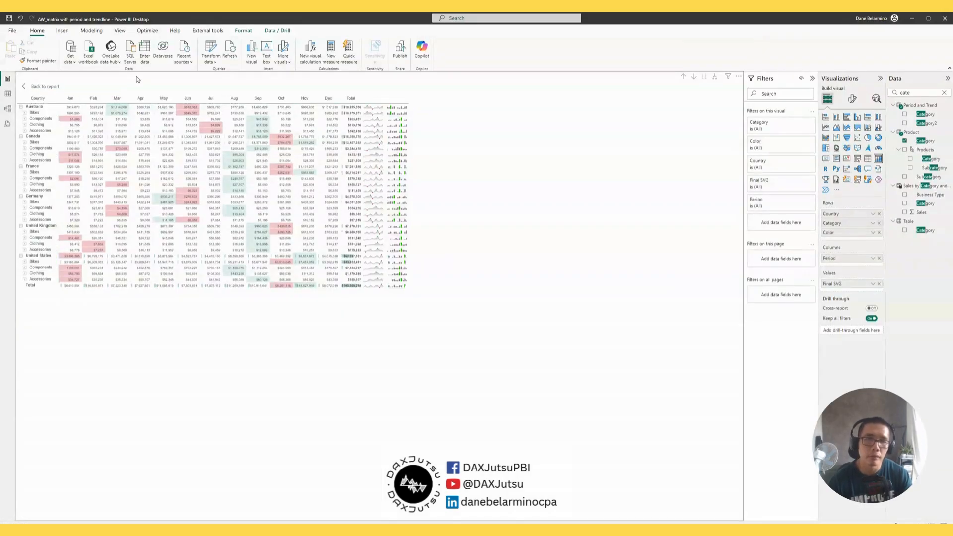
# Make Period and Trend 2 return the __PERIOD variable in place of the ADDCOLUMNS block after RETURN.
pyautogui.click(8, 94)
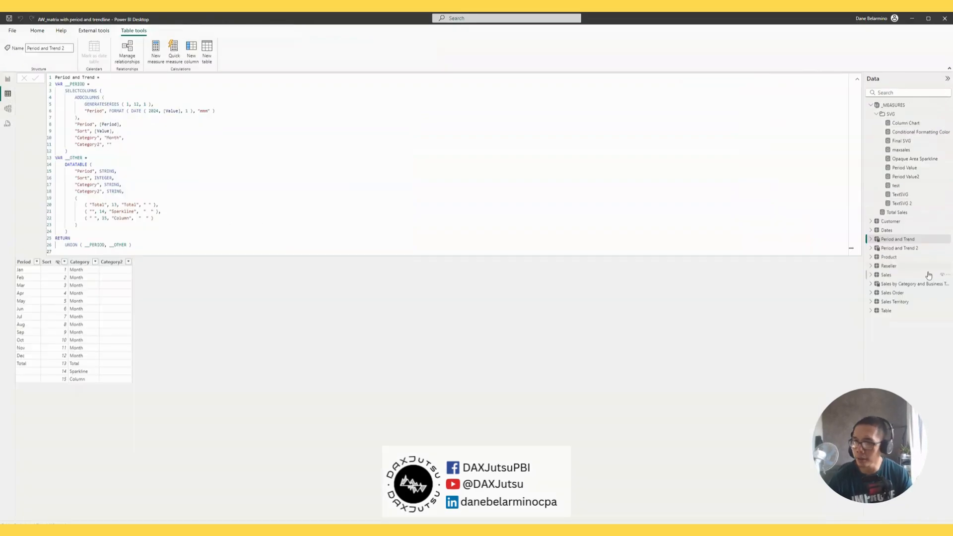
pyautogui.click(915, 249)
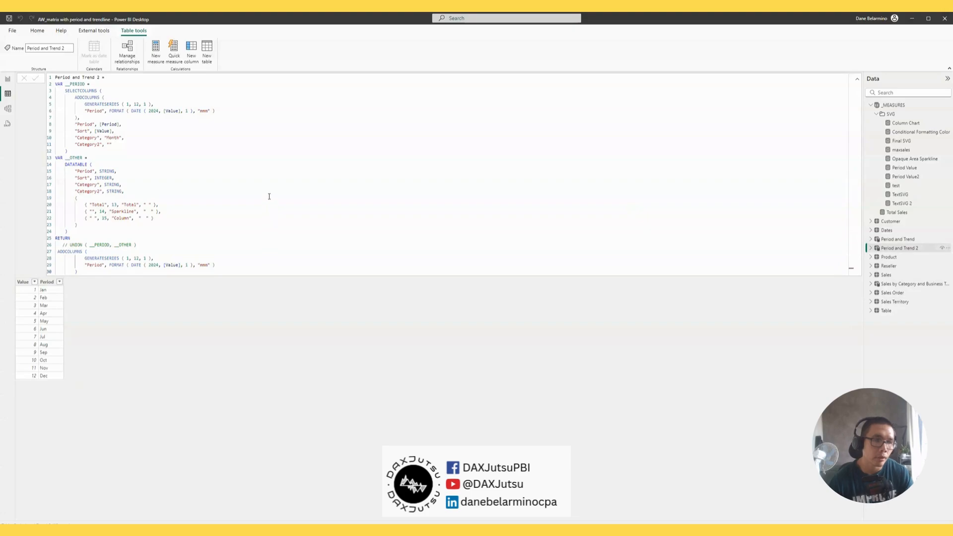
pyautogui.click(270, 196)
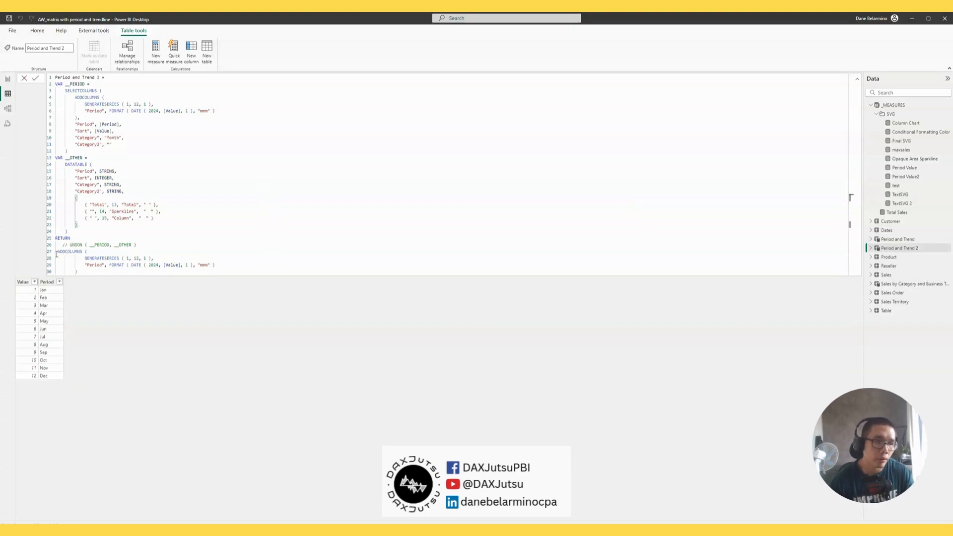
pyautogui.click(85, 84)
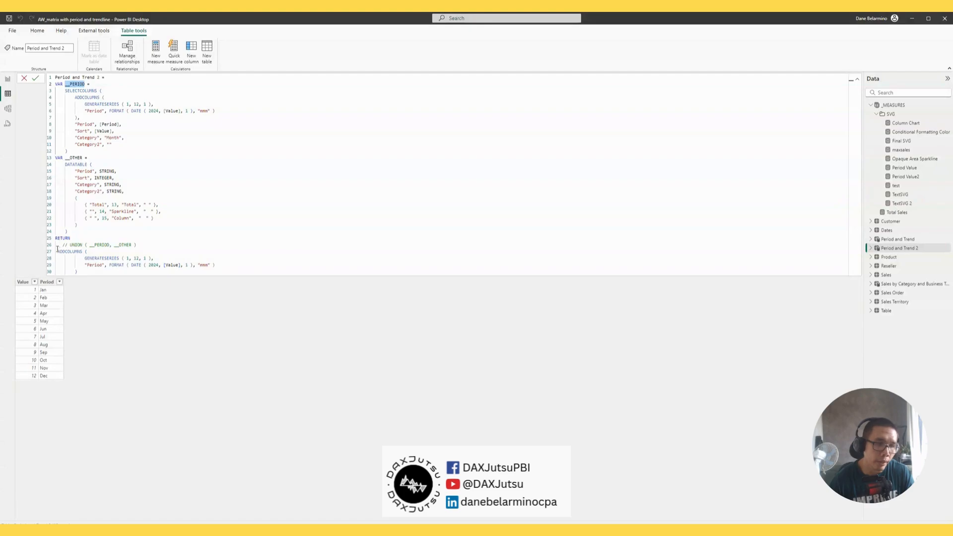
pyautogui.moveTo(57, 251); pyautogui.dragTo(112, 273)
pyautogui.write('__PERIOD')
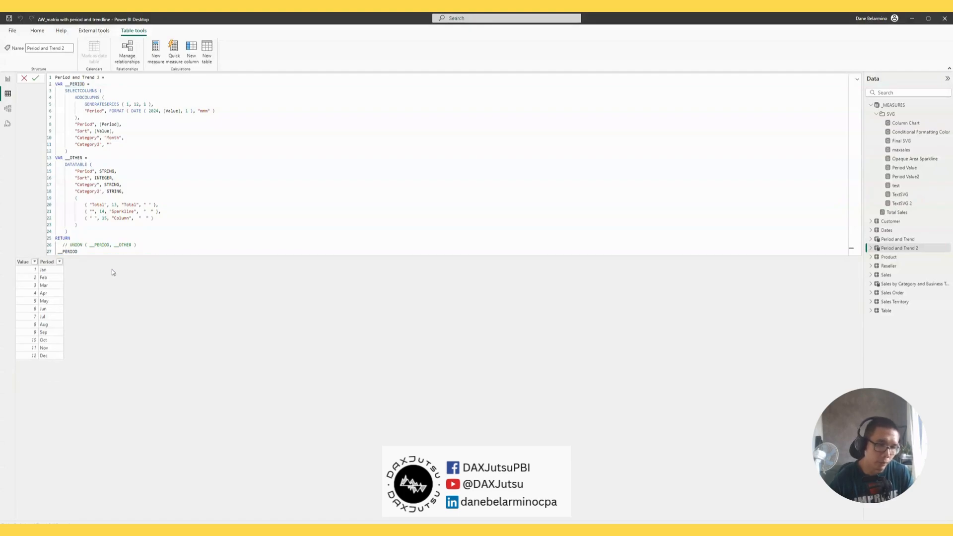
pyautogui.press('Return')
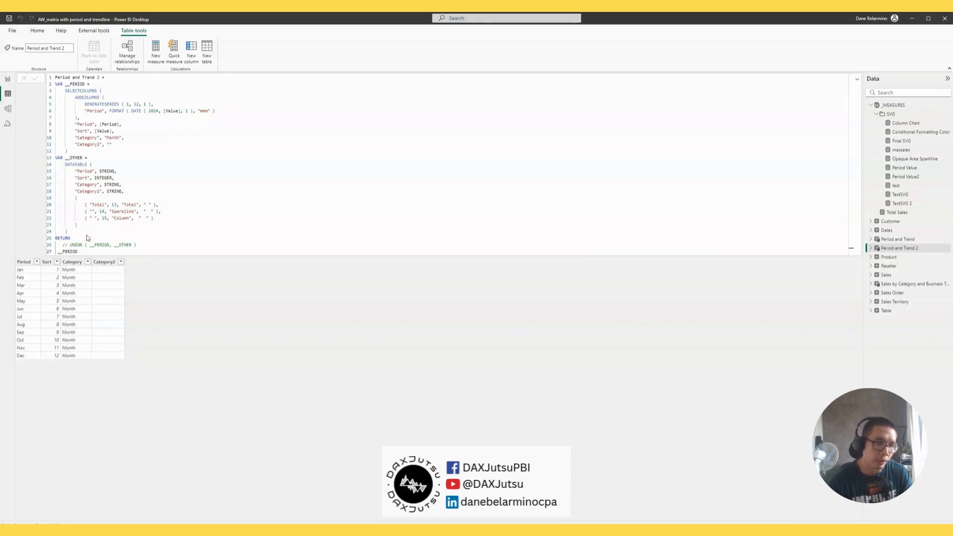
# Examine the DATATABLE rows in __OTHER and make Period and Trend 2 return __OTHER instead of __PERIOD.
pyautogui.click(168, 209)
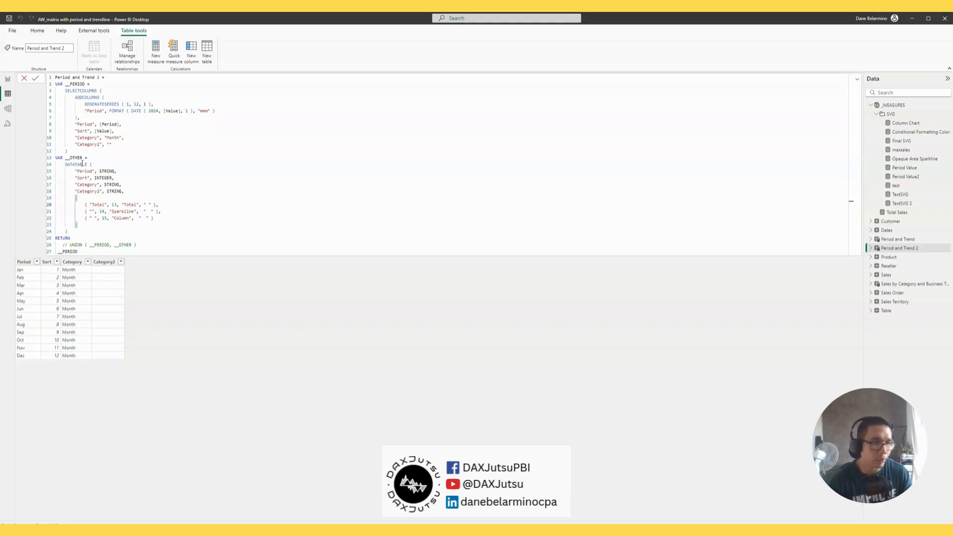
pyautogui.doubleClick(79, 158)
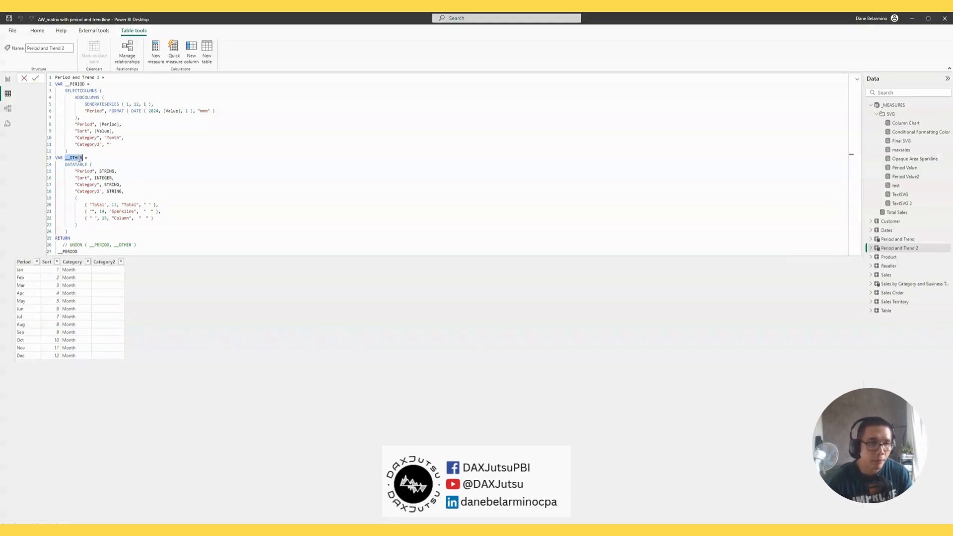
pyautogui.click(277, 155)
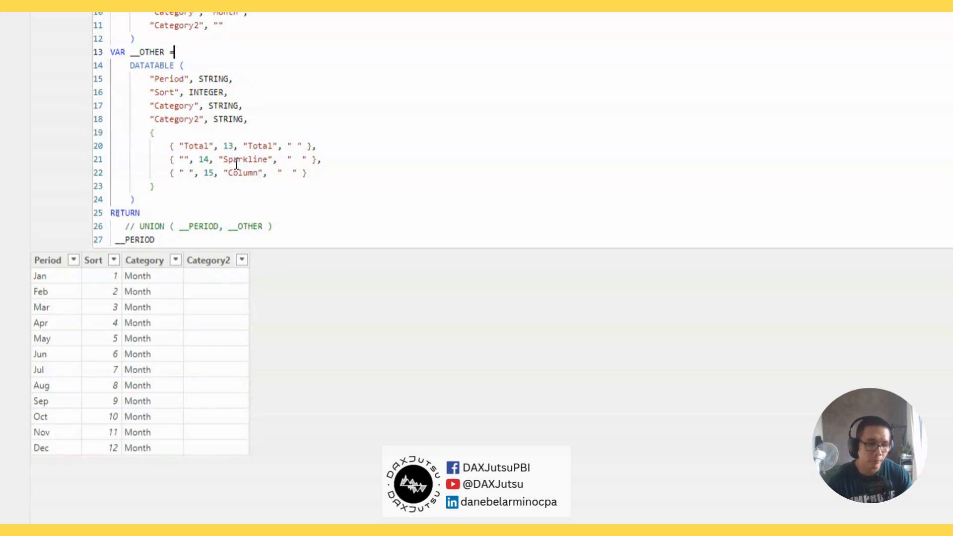
pyautogui.click(130, 245)
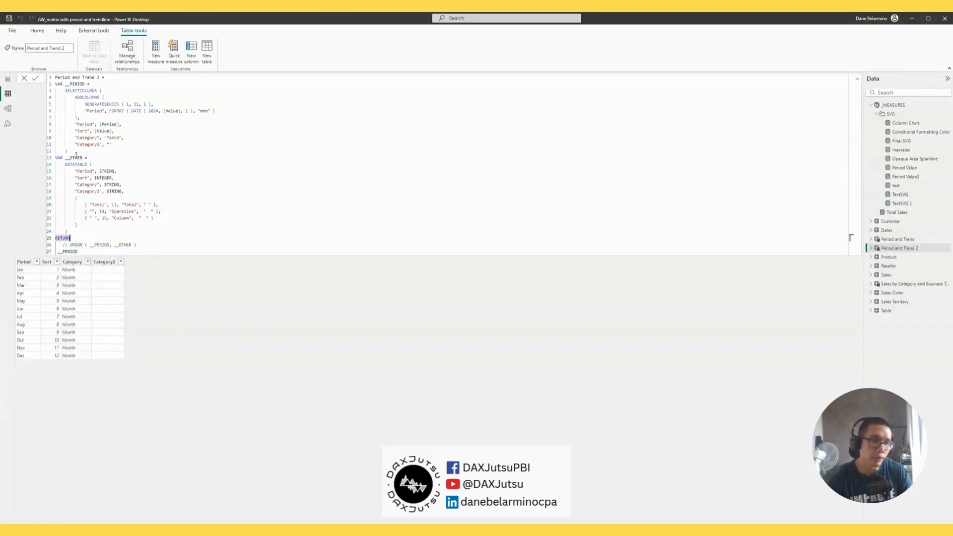
pyautogui.doubleClick(74, 158)
pyautogui.hotkey('ctrl', 'c')
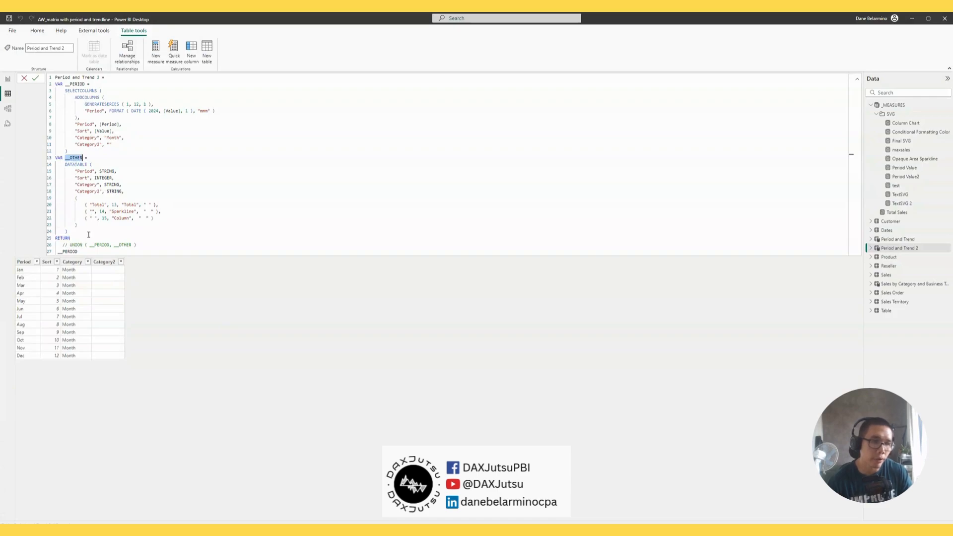
pyautogui.doubleClick(70, 251)
pyautogui.hotkey('ctrl', 'v')
pyautogui.press('Return')
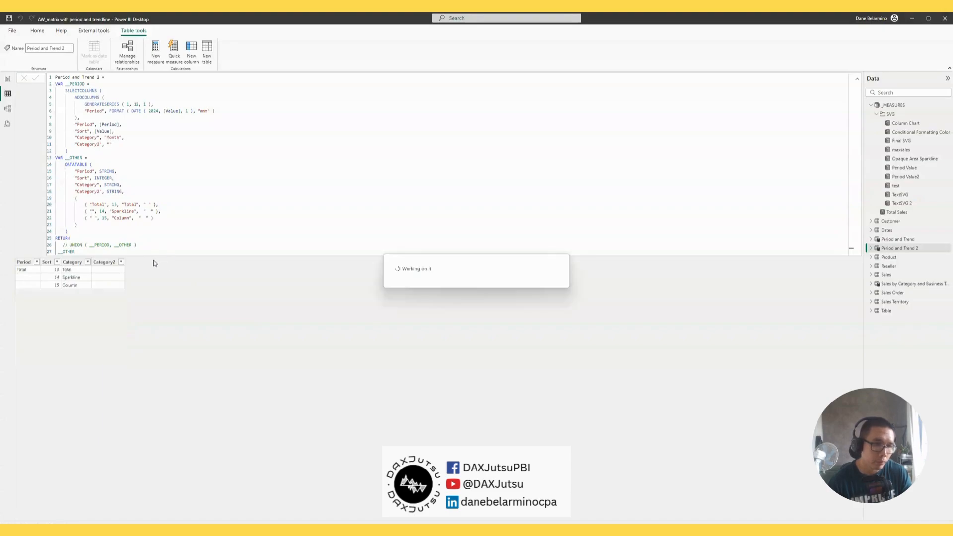
# Remove the returned __OTHER line and uncomment UNION ( __PERIOD, __OTHER ) as the result of Period and Trend 2.
pyautogui.doubleClick(72, 83)
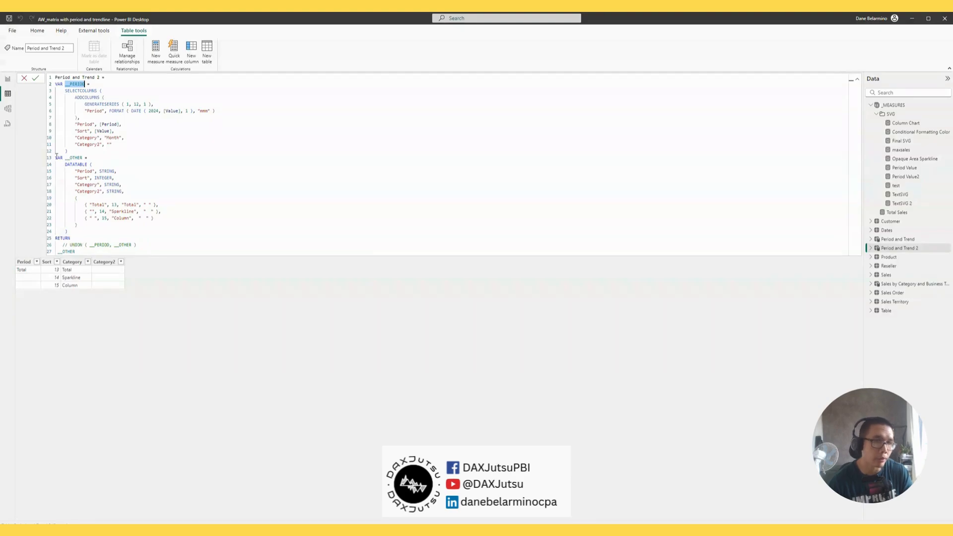
pyautogui.doubleClick(77, 252)
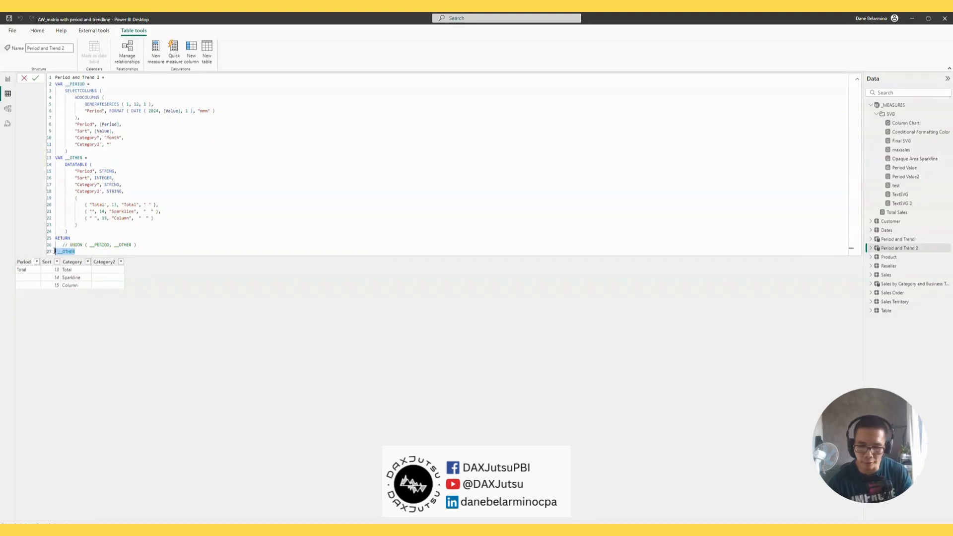
pyautogui.press('BackSpace')
pyautogui.moveTo(70, 246); pyautogui.dragTo(54, 246)
pyautogui.press('BackSpace')
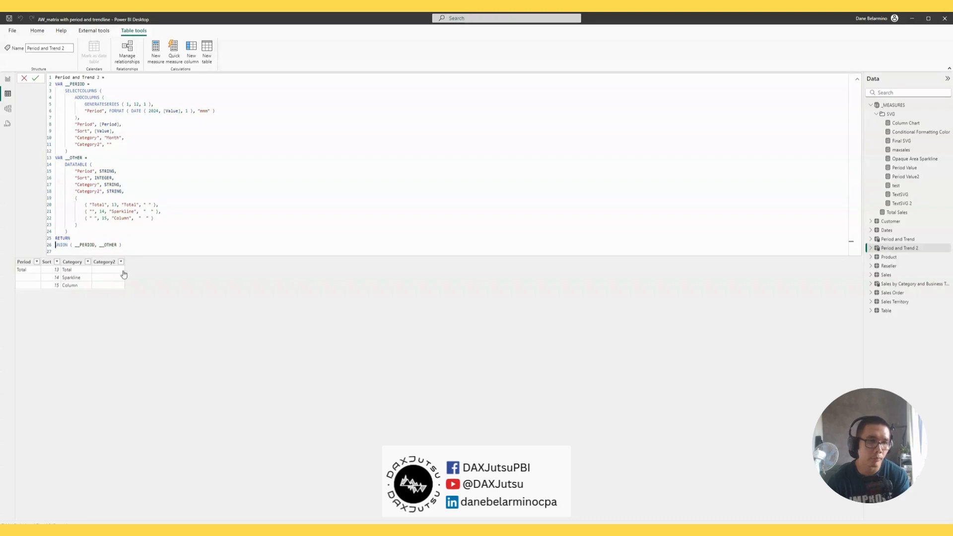
pyautogui.press('Return')
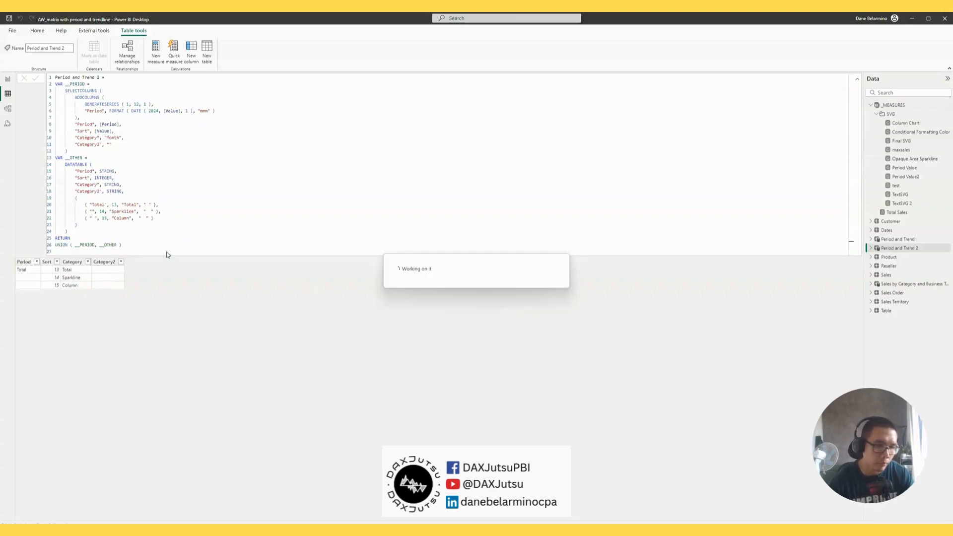
# Look at the sort-by-column options for the Period column of Period and Trend 2 and at its blank Period rows.
pyautogui.click(25, 262)
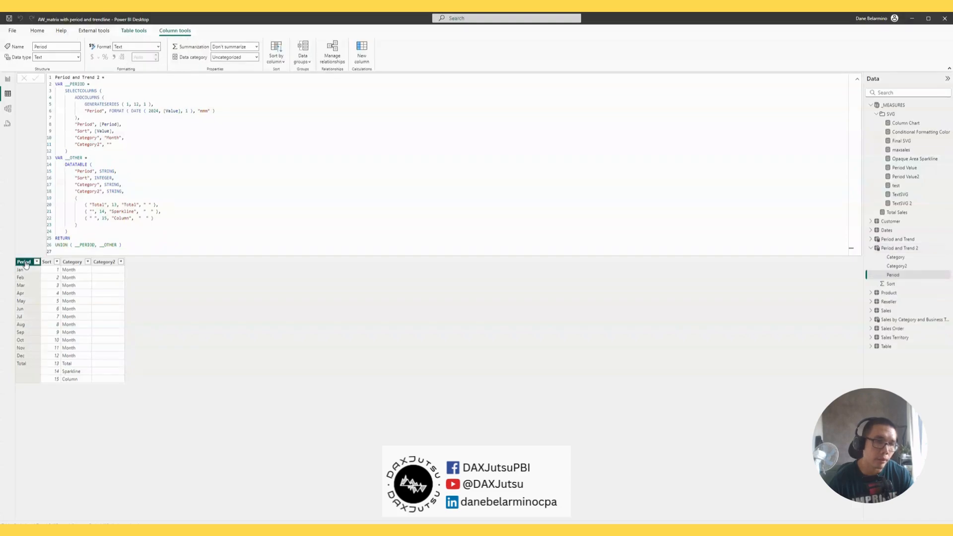
pyautogui.click(277, 58)
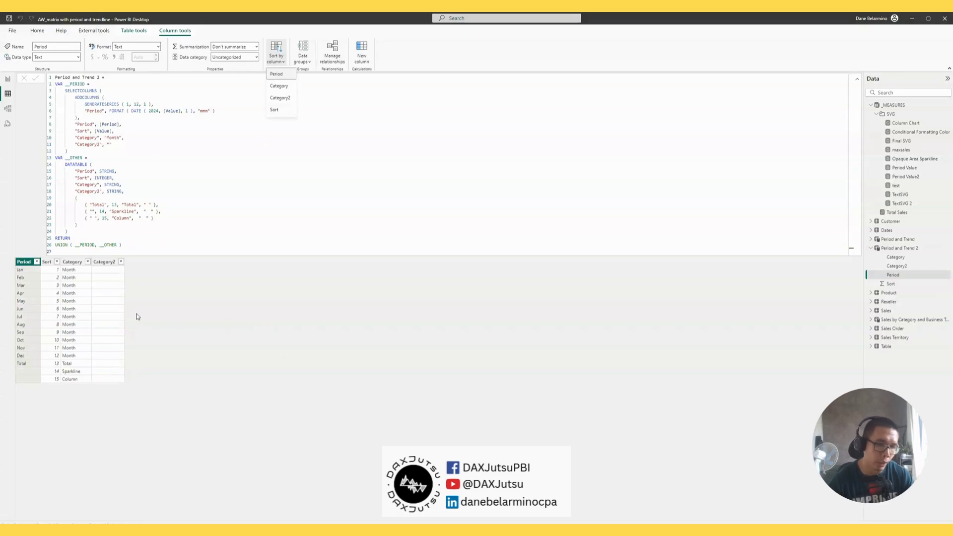
pyautogui.click(27, 371)
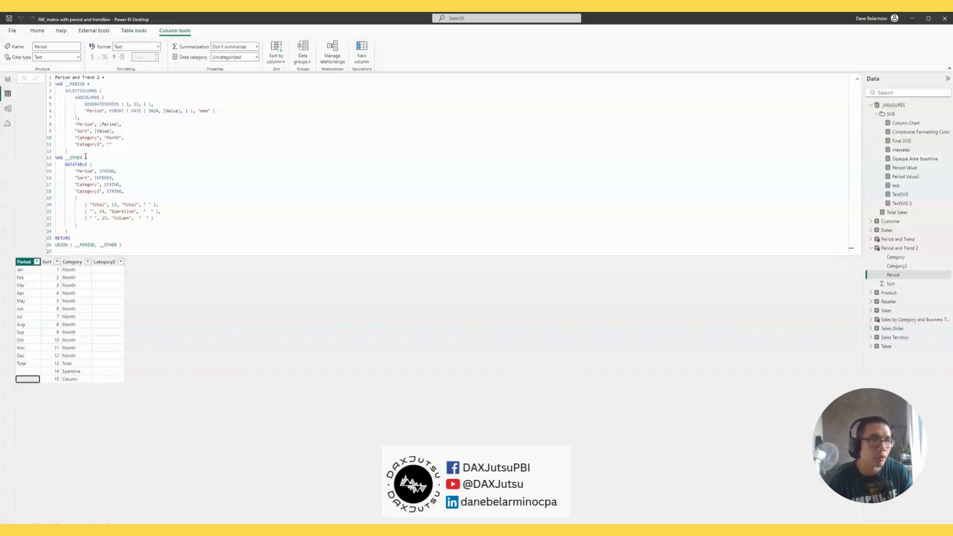
# View the Period and Trend table, open the Period Value measure and examine its SWITCH formula.
pyautogui.click(896, 239)
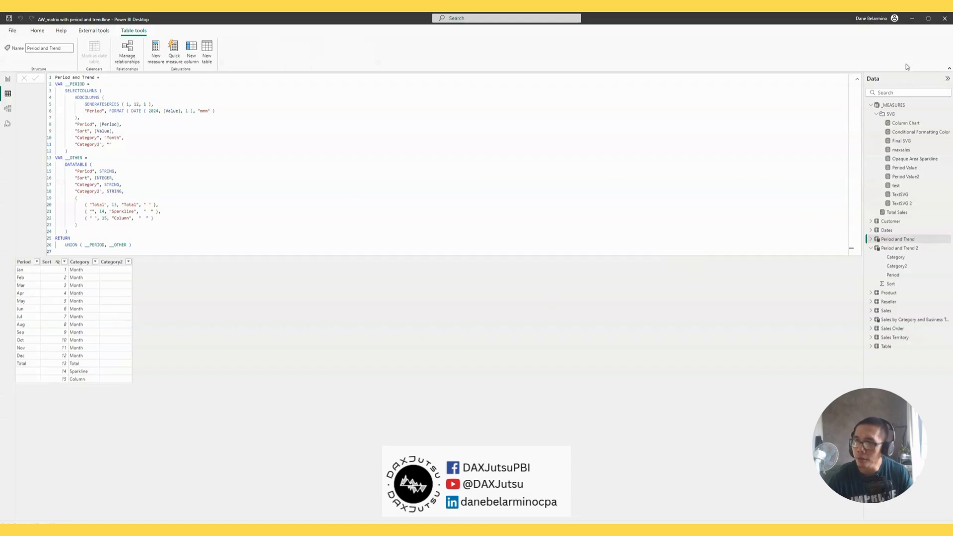
pyautogui.click(917, 172)
pyautogui.click(245, 118)
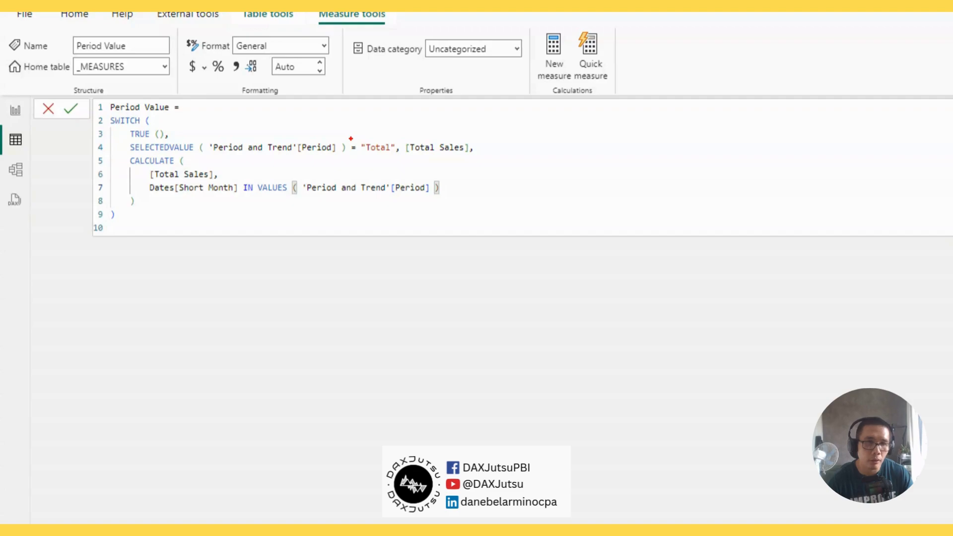
pyautogui.write("'")
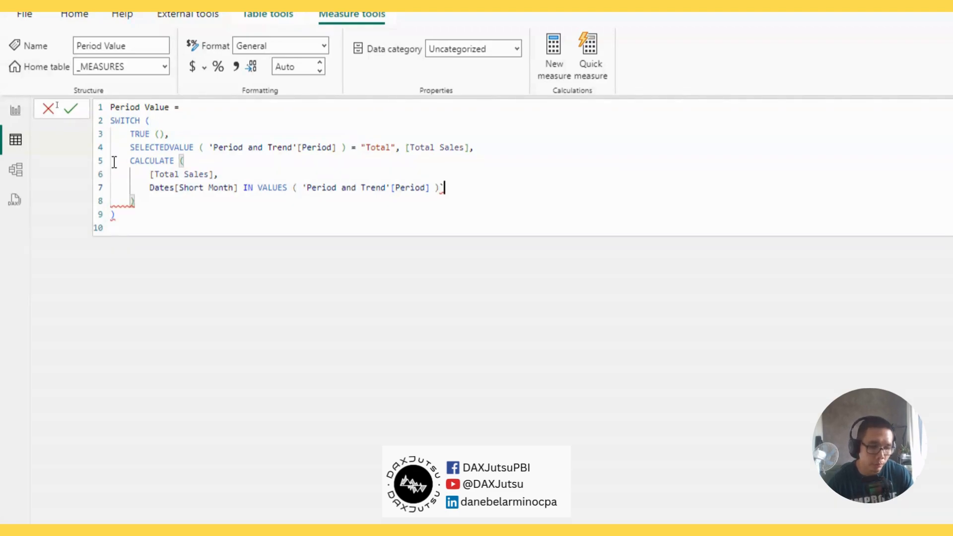
pyautogui.press('Escape')
pyautogui.click(547, 168)
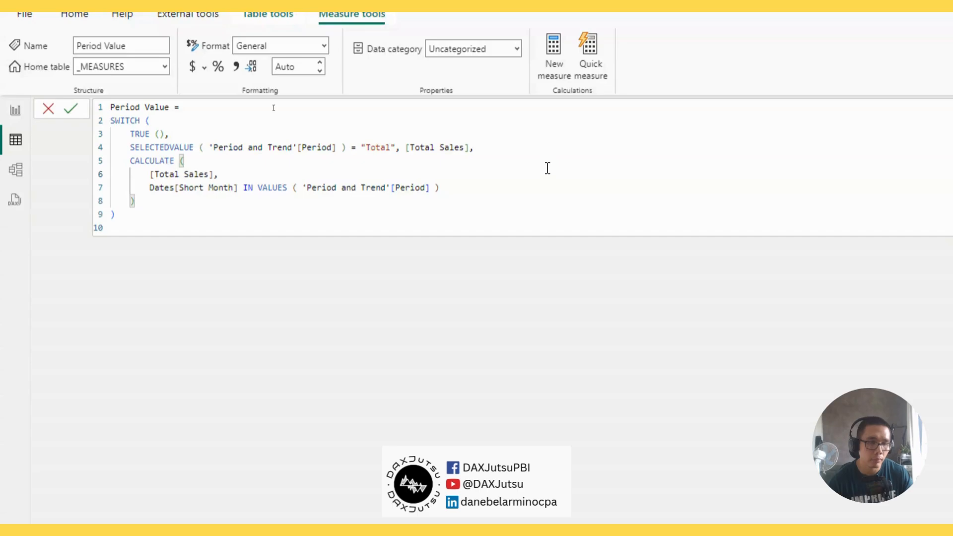
pyautogui.press('Return')
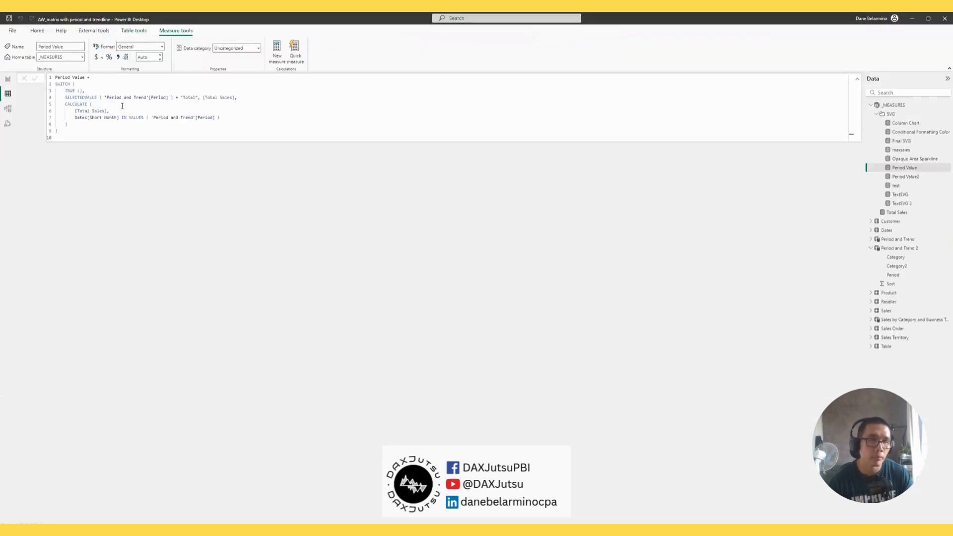
# In the Period Value formula, replace the IN operator after Dates[Short Month] with an equals sign.
pyautogui.click(164, 117)
pyautogui.doubleClick(124, 118)
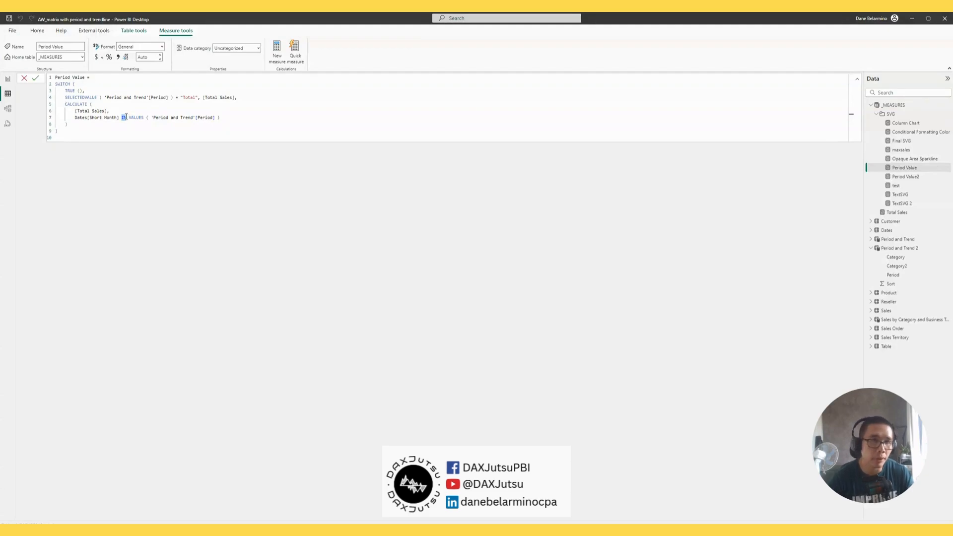
pyautogui.write('selecte')
pyautogui.press('BackSpace')
pyautogui.press('BackSpace')
pyautogui.press('BackSpace')
pyautogui.press('BackSpace')
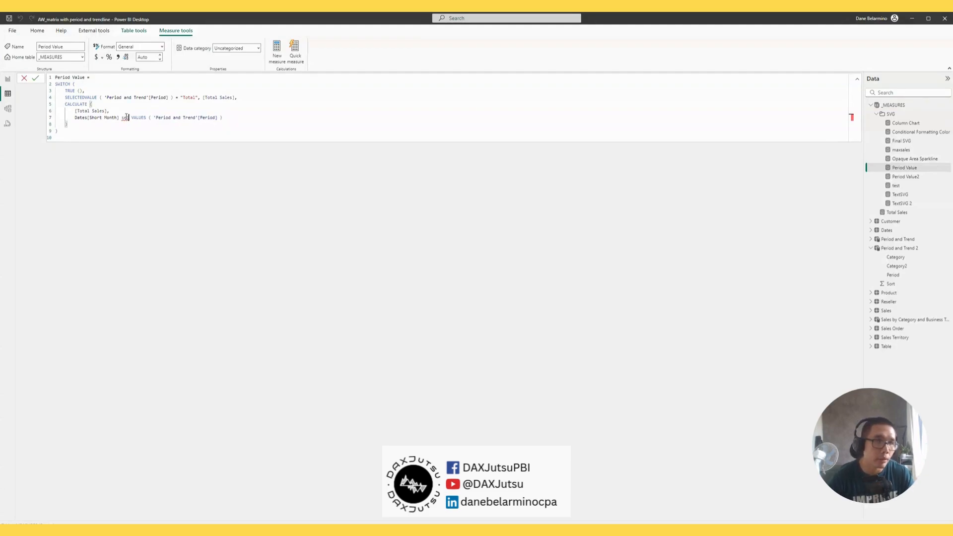
pyautogui.press('BackSpace')
pyautogui.press('BackSpace')
pyautogui.press('BackSpace')
pyautogui.write('=')
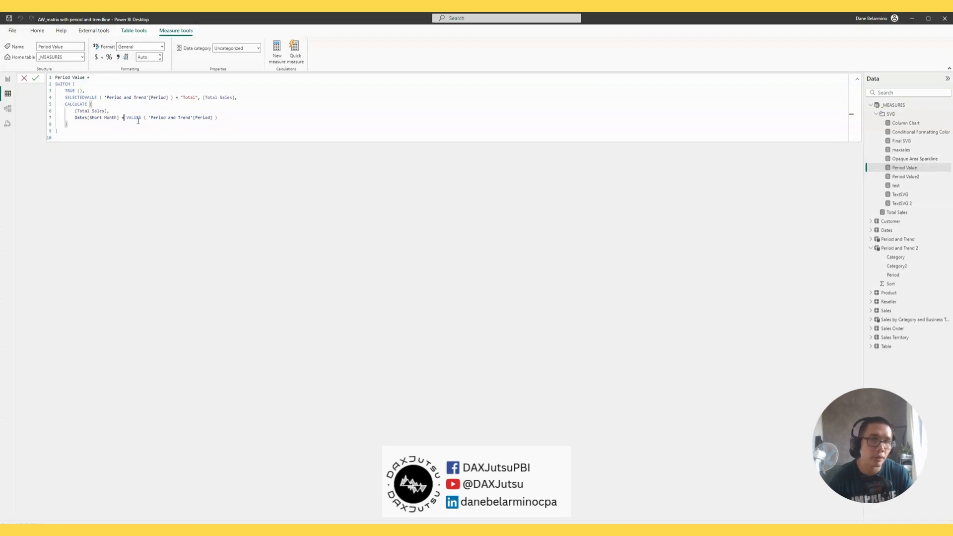
# Replace VALUES with SELECTEDVALUE in the Dates[Short Month] filter of Period Value and commit the measure.
pyautogui.doubleClick(133, 117)
pyautogui.write('SELECTEDV')
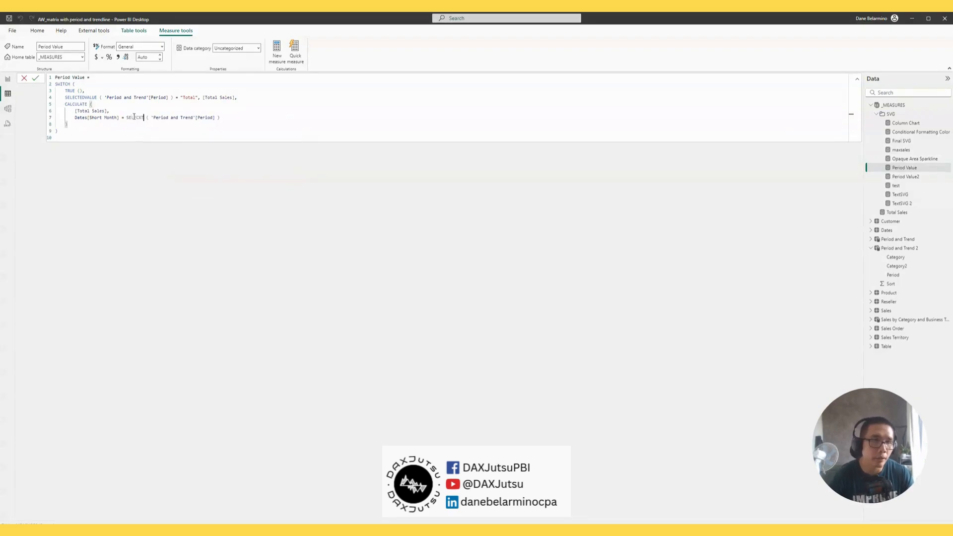
pyautogui.write('ALUE')
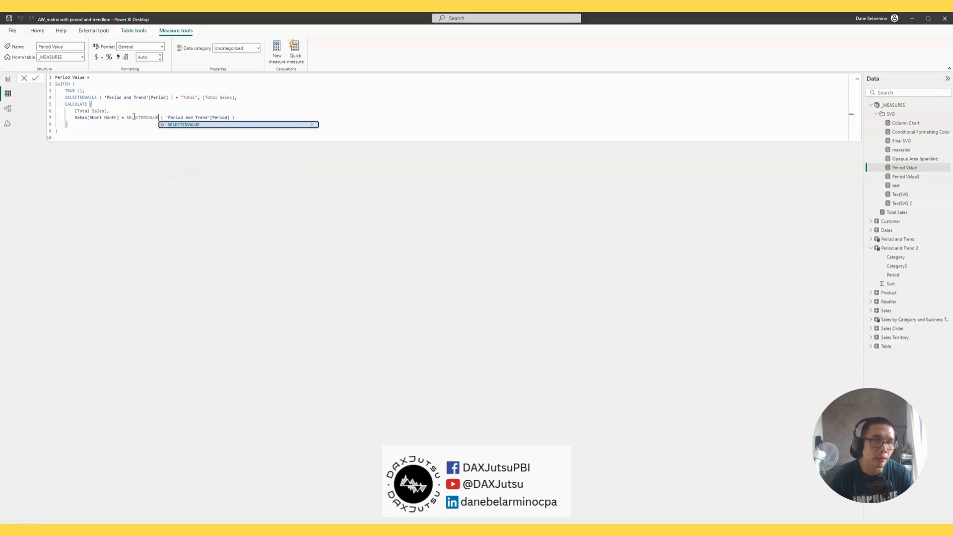
pyautogui.click(318, 198)
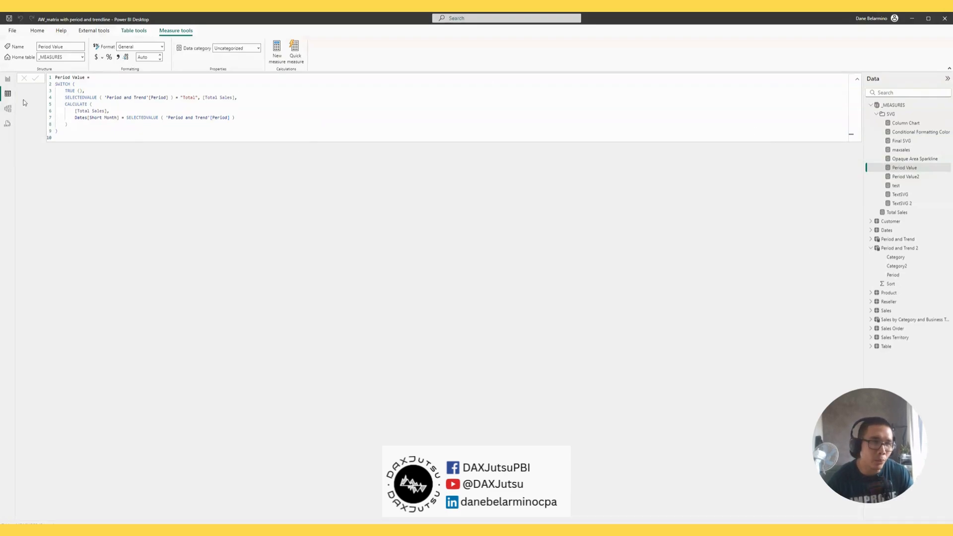
# View the Period and Trend table's formula and rows, and examine the "Total" condition in the Period Value measure.
pyautogui.click(906, 240)
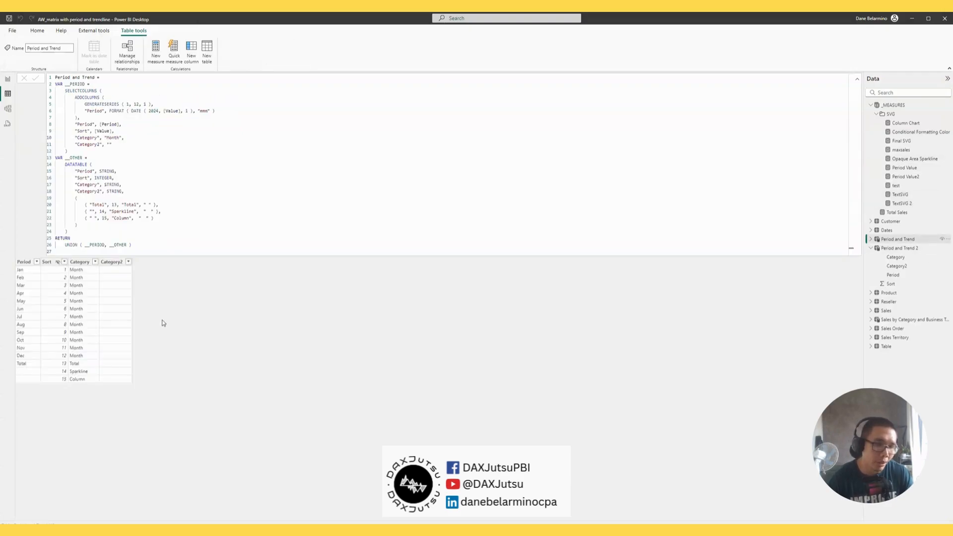
pyautogui.doubleClick(96, 92)
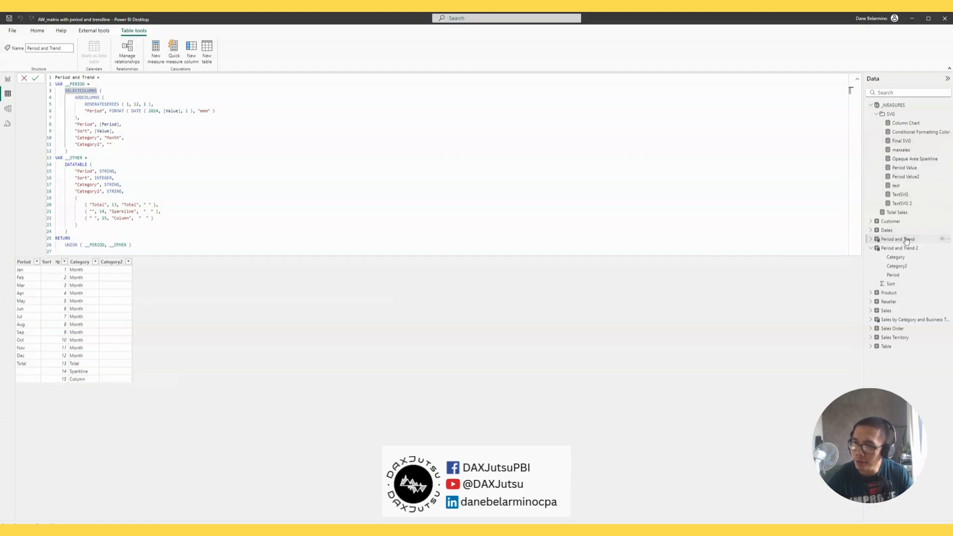
pyautogui.click(905, 167)
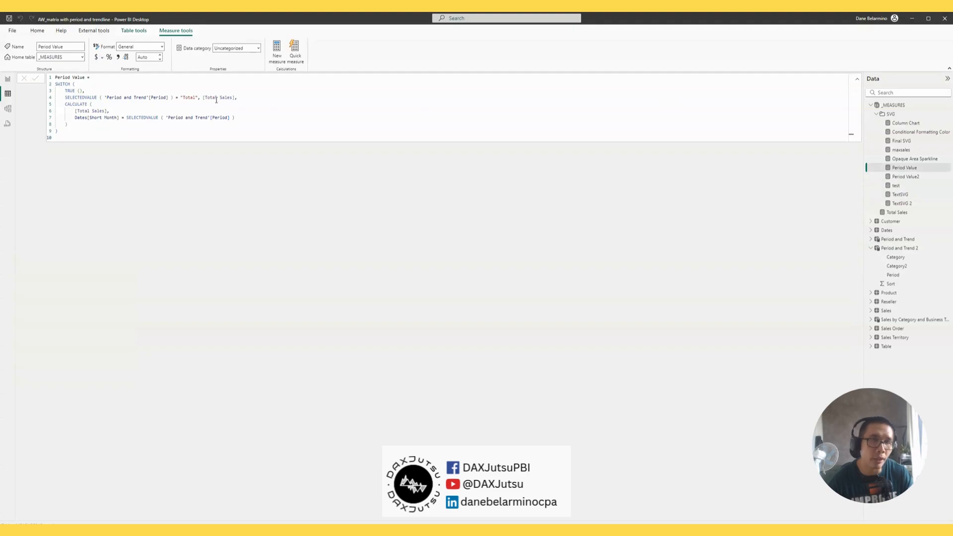
pyautogui.moveTo(181, 97); pyautogui.dragTo(199, 97)
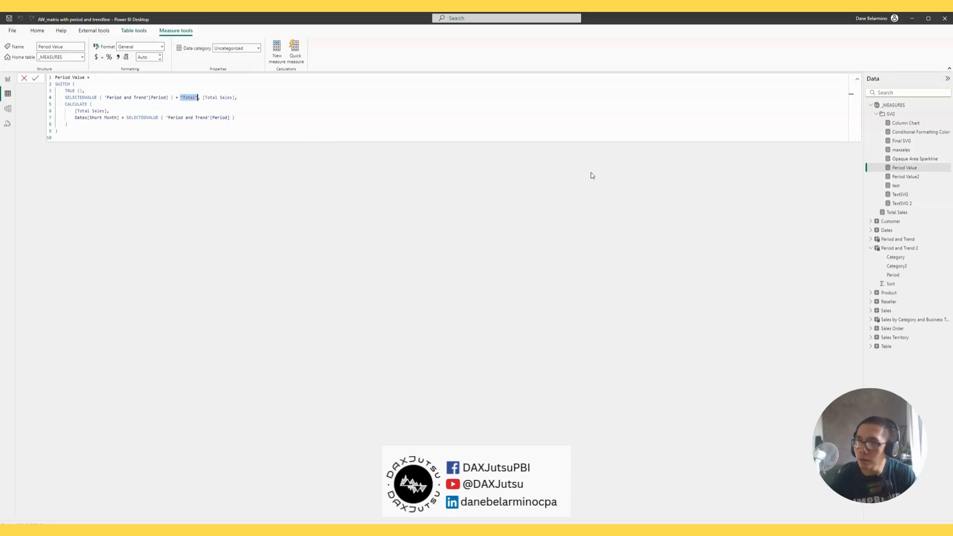
# Return to the report, leave the matrix's focus mode and duplicate the page Duplicate of Page 7.
pyautogui.click(8, 79)
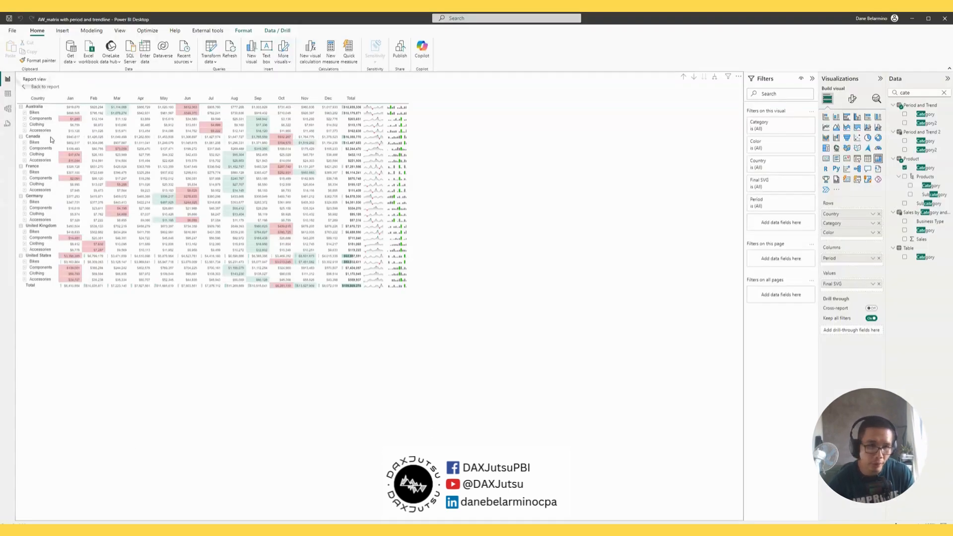
pyautogui.click(32, 86)
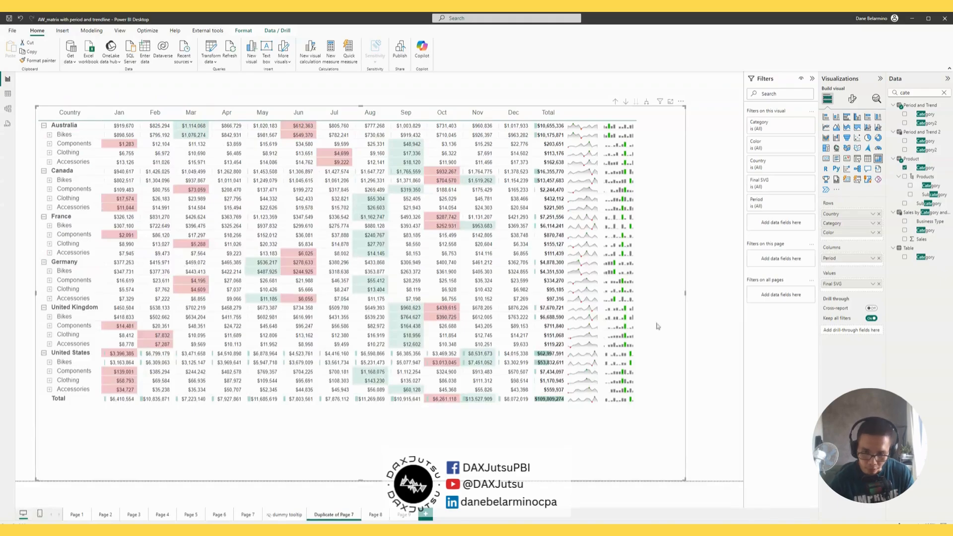
pyautogui.click(657, 326)
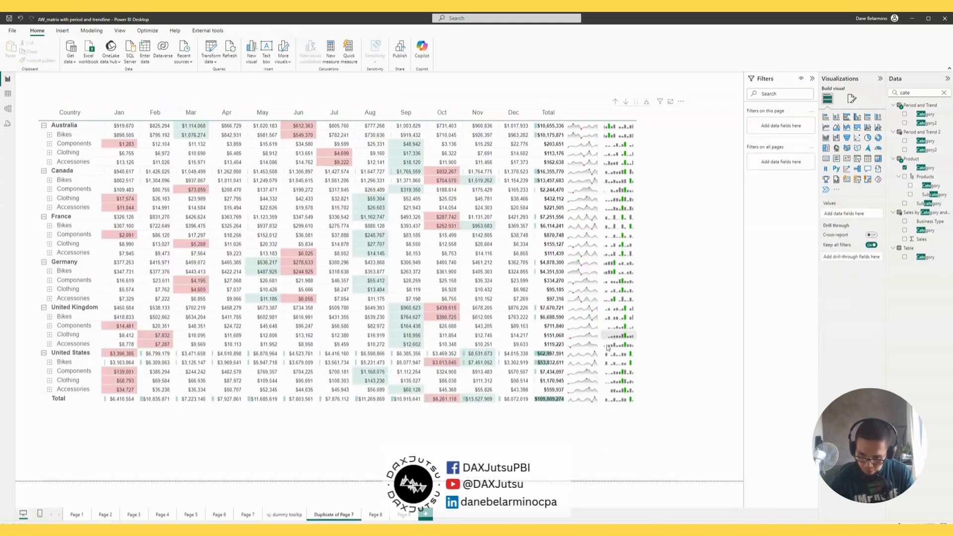
pyautogui.rightClick(349, 514)
pyautogui.click(370, 474)
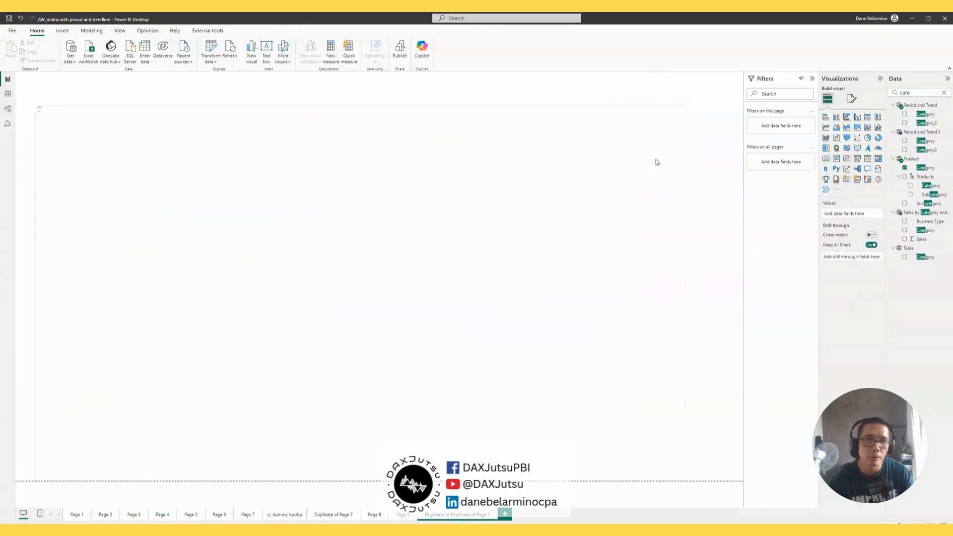
# Drill the duplicated page's matrix up so that its rows are collapsed to the Country level.
pyautogui.click(687, 158)
pyautogui.click(617, 100)
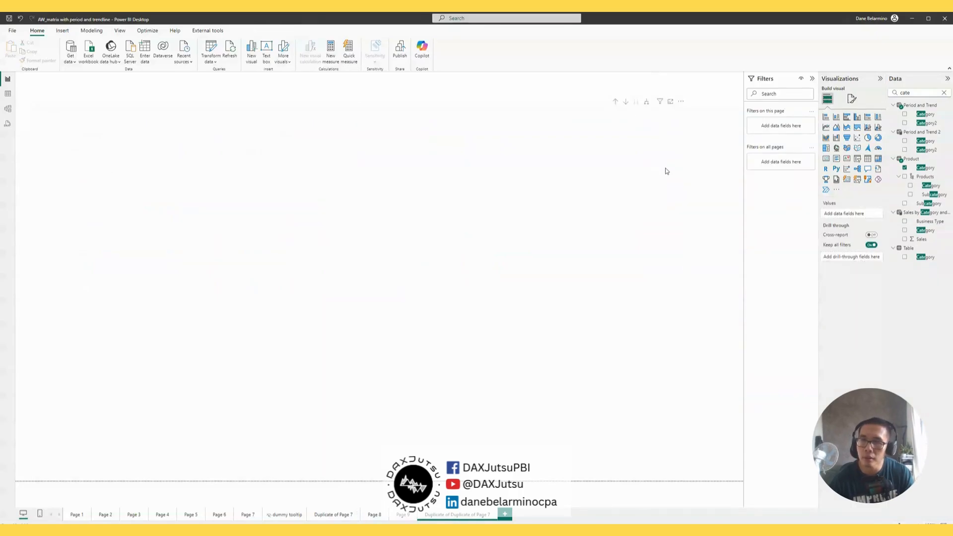
pyautogui.click(618, 103)
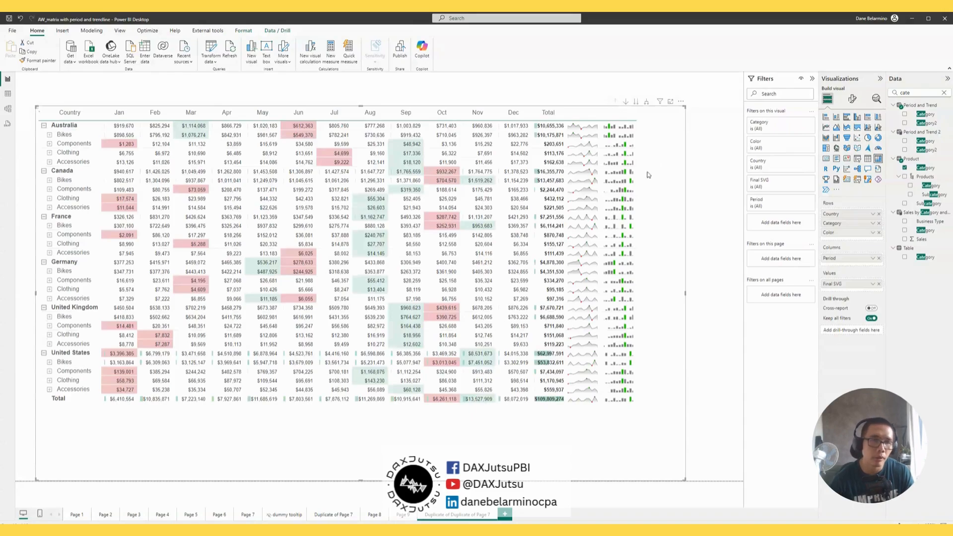
# Search the fields for "PERIOD VA" and add the Period Value measure to the matrix values below Final SVG.
pyautogui.doubleClick(920, 91)
pyautogui.write('PERIODV')
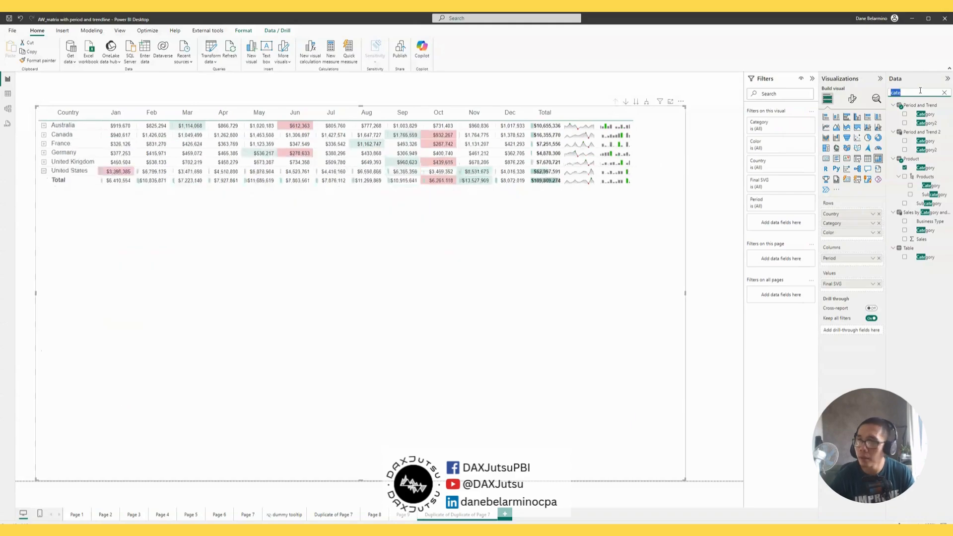
pyautogui.write('ALUE')
pyautogui.press('BackSpace')
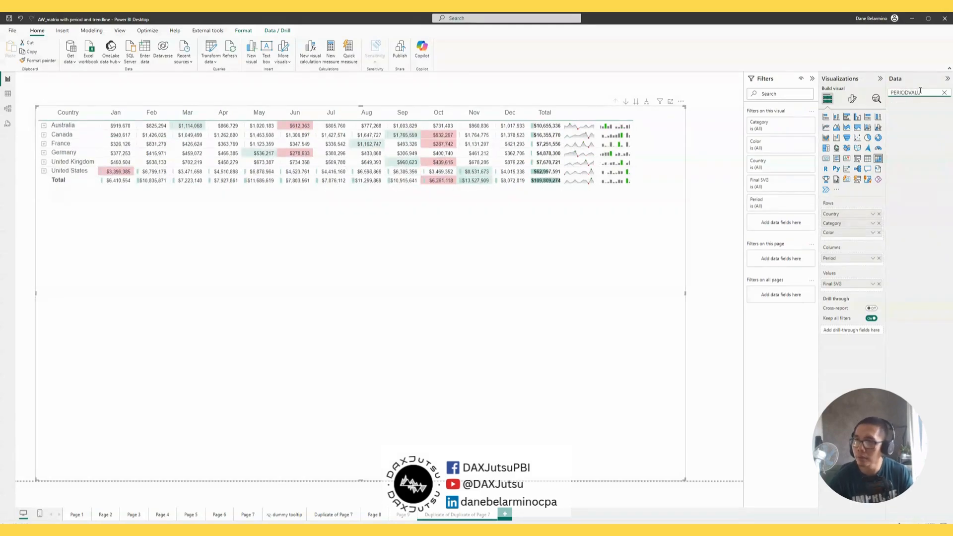
pyautogui.press('BackSpace')
pyautogui.write('VA')
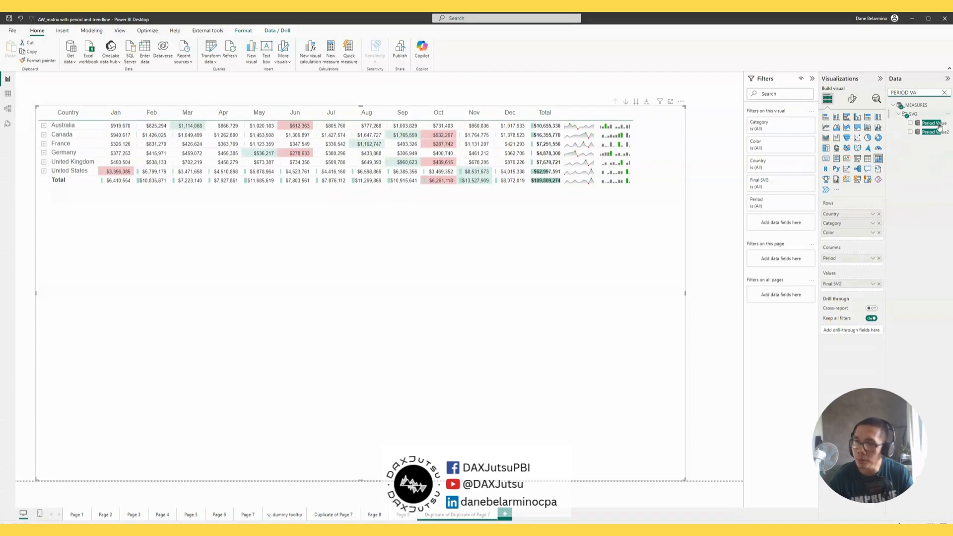
pyautogui.moveTo(940, 127); pyautogui.dragTo(878, 289)
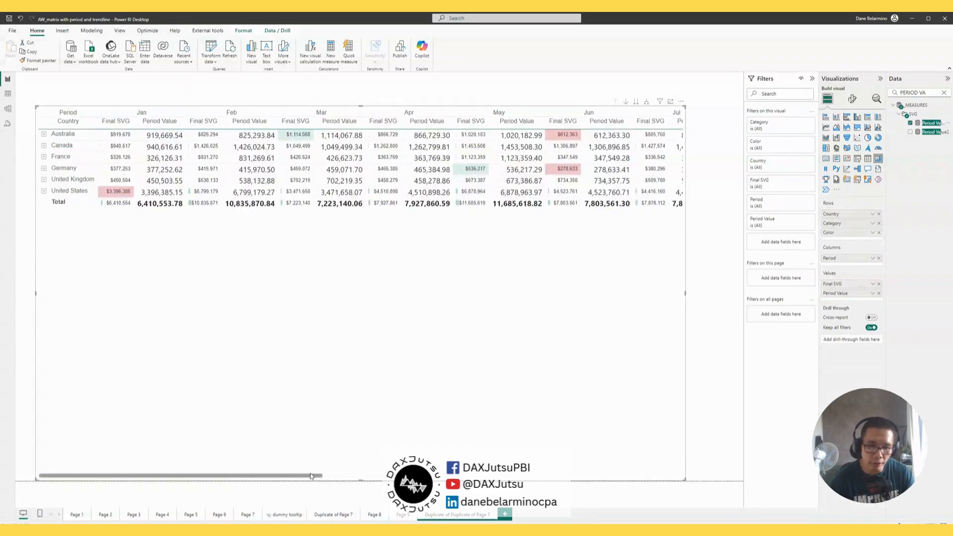
# Switch the matrix values to rows, set their font size to 8 and widen the matrix to fit its sparkline and column charts.
pyautogui.moveTo(311, 476); pyautogui.dragTo(104, 466)
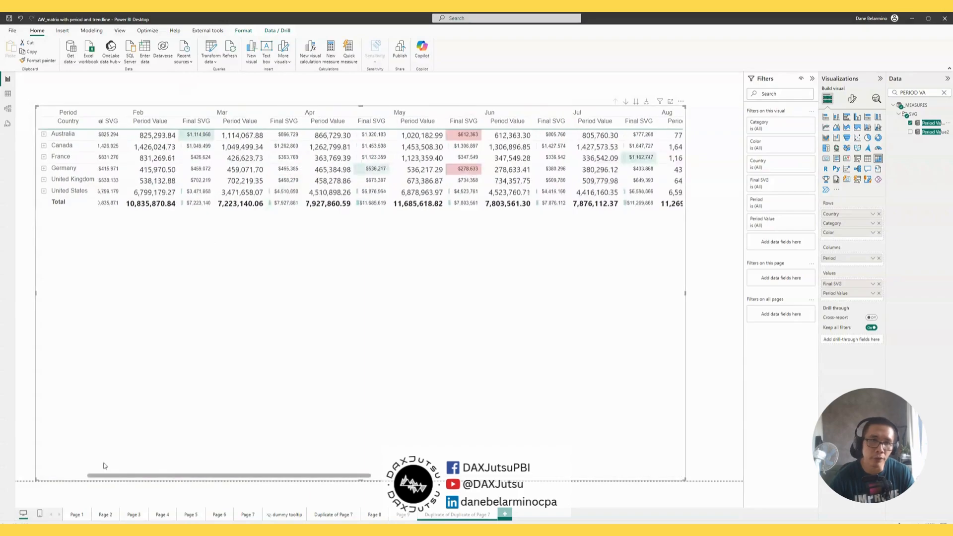
pyautogui.click(852, 99)
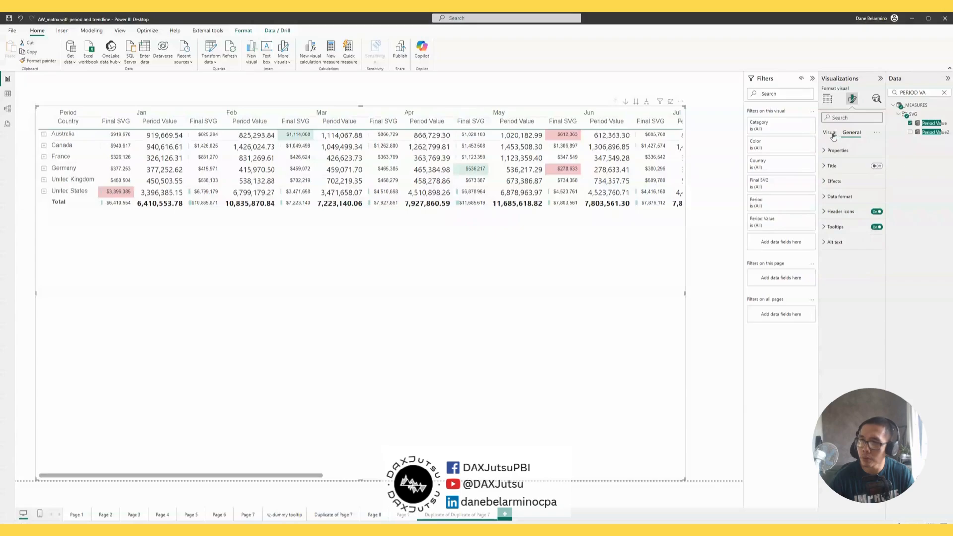
pyautogui.click(834, 196)
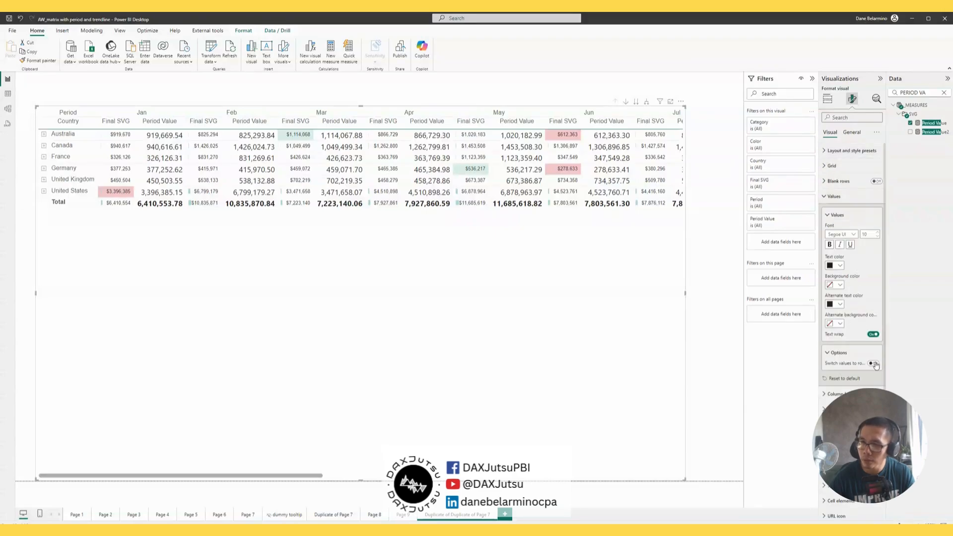
pyautogui.click(873, 363)
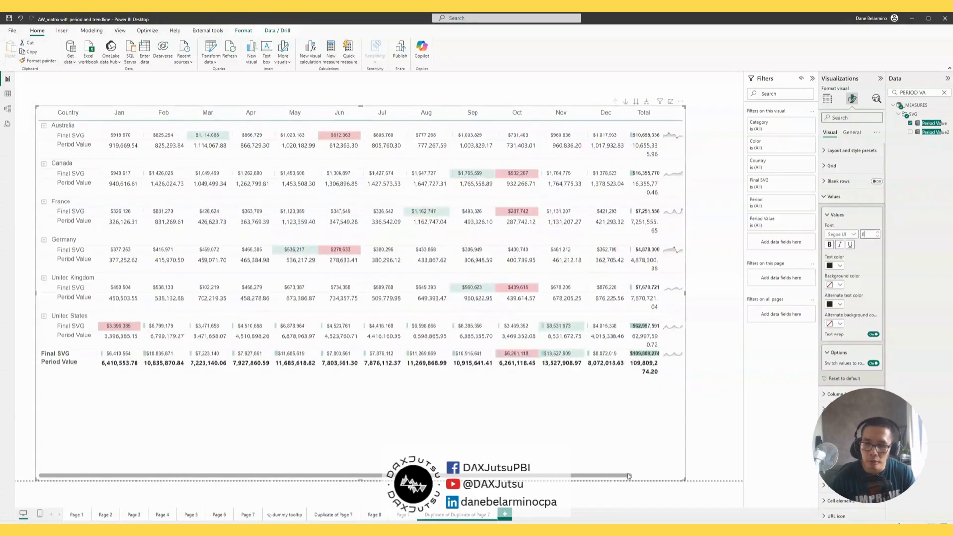
pyautogui.moveTo(684, 479); pyautogui.dragTo(745, 465)
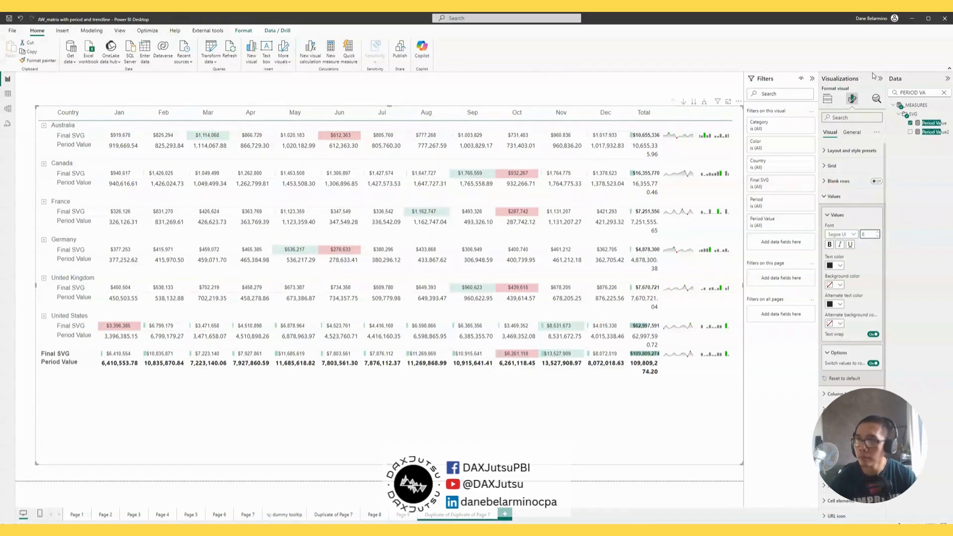
# Open the Period Value measure and look at the data category options offered for it.
pyautogui.click(928, 123)
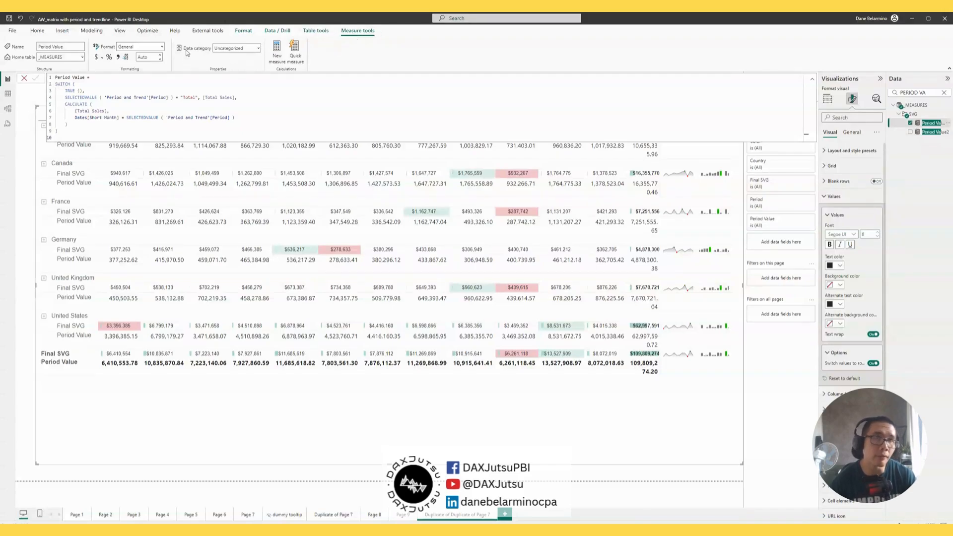
pyautogui.click(258, 48)
pyautogui.click(259, 48)
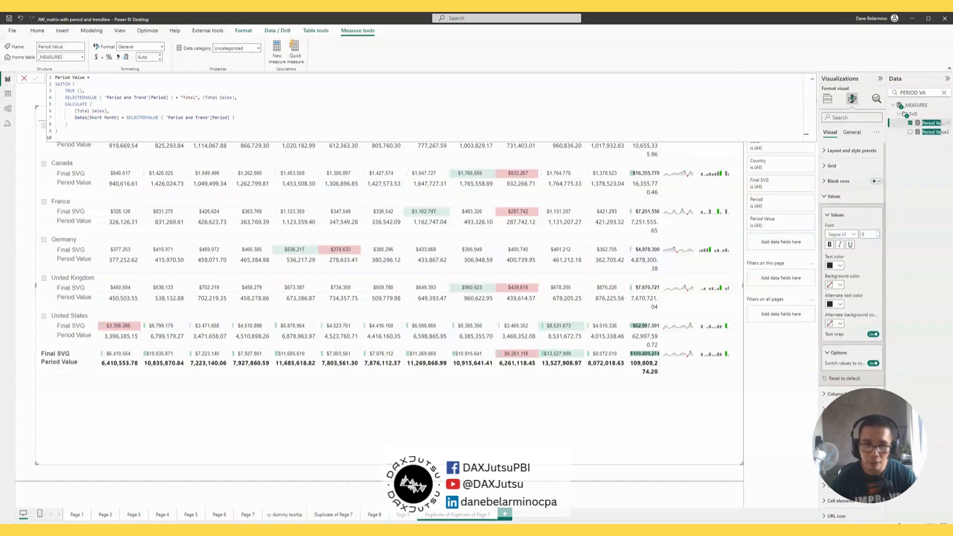
pyautogui.click(258, 48)
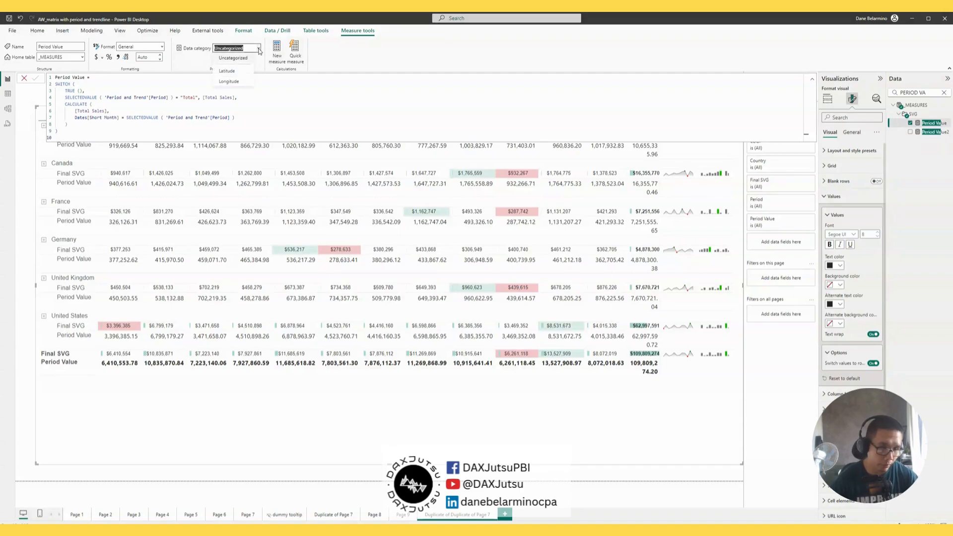
pyautogui.click(259, 51)
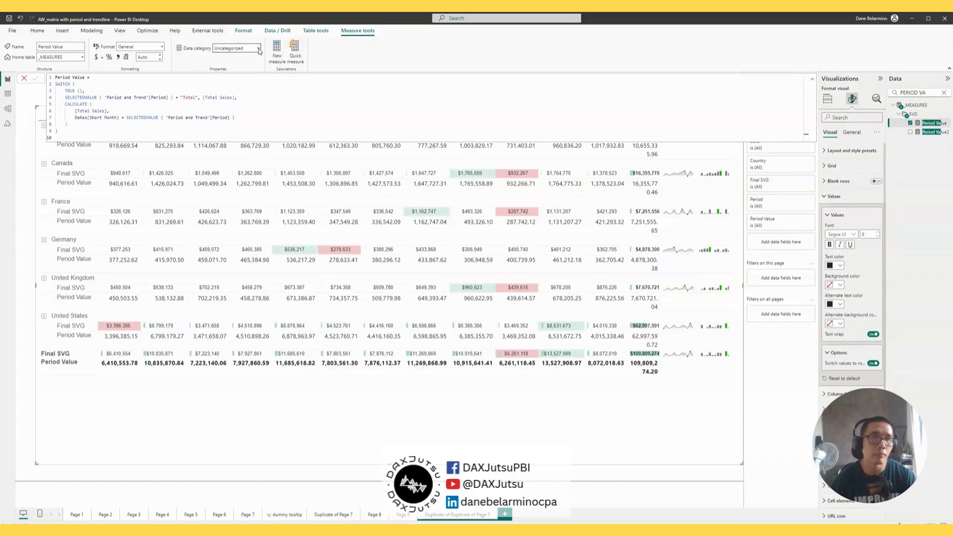
pyautogui.click(260, 50)
pyautogui.click(259, 51)
# Search the fields for "SVG", set the Opaque Area Sparkline measure's data category to Image URL and collapse its formula.
pyautogui.moveTo(930, 93); pyautogui.dragTo(801, 93)
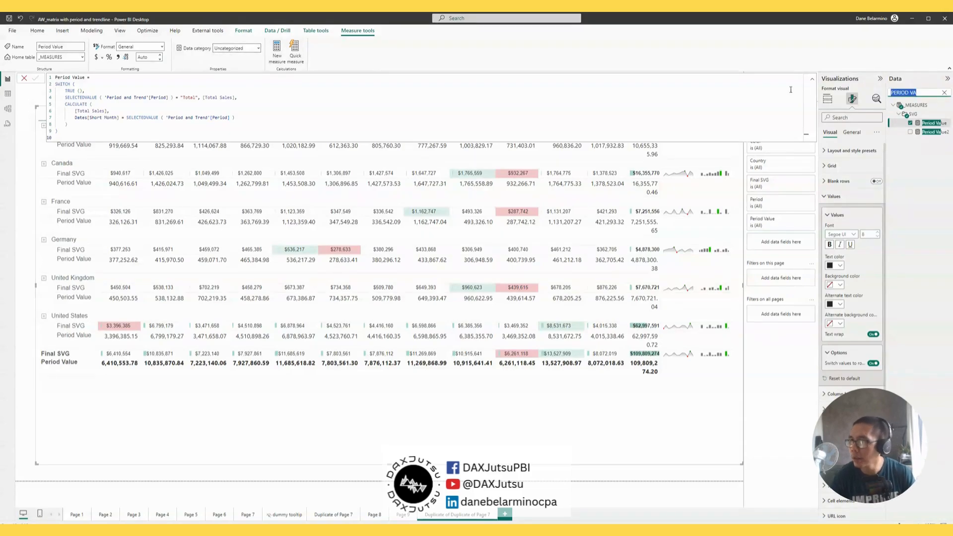
pyautogui.write('SVG')
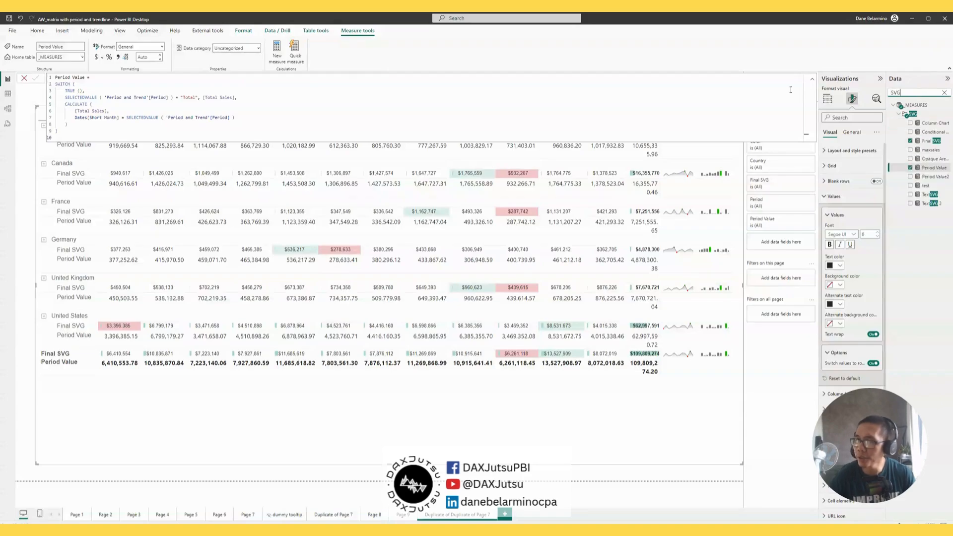
pyautogui.click(929, 159)
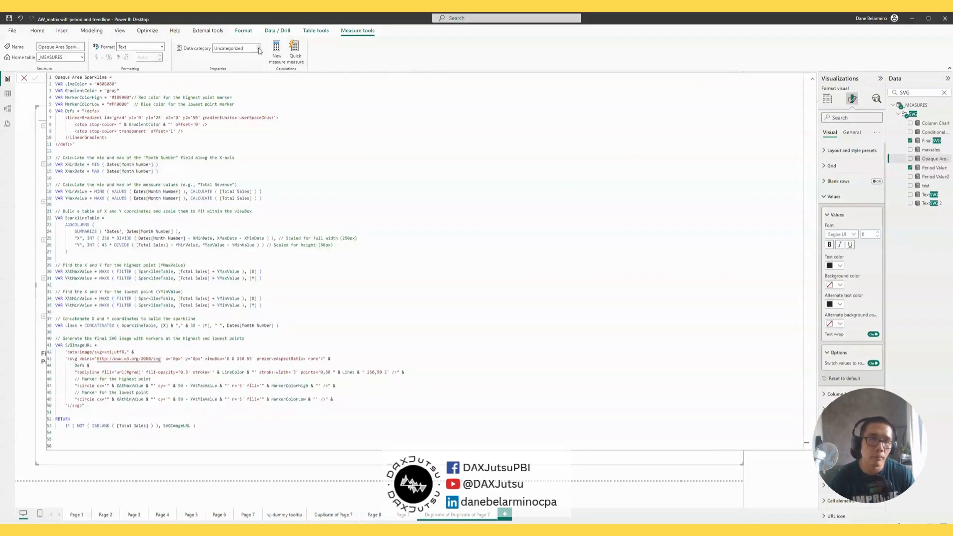
pyautogui.click(259, 48)
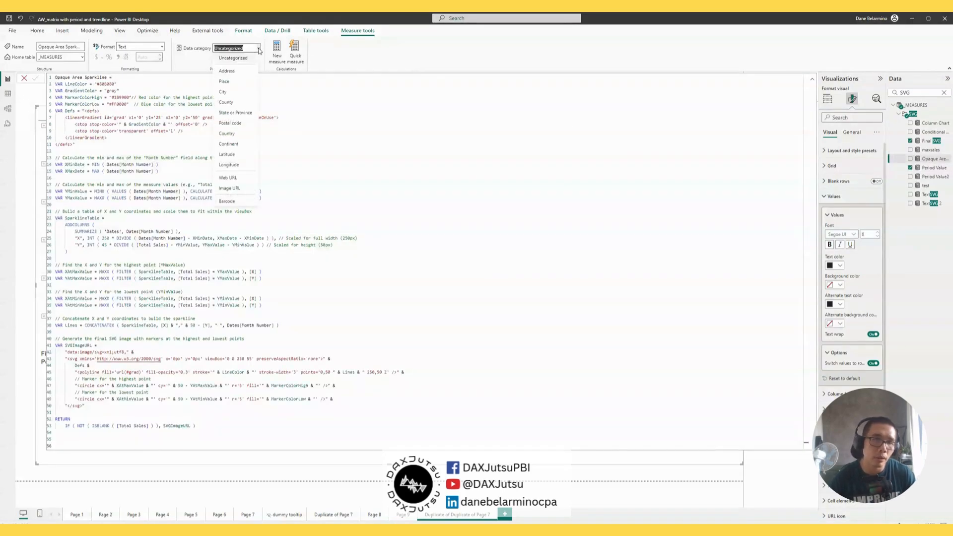
pyautogui.click(228, 188)
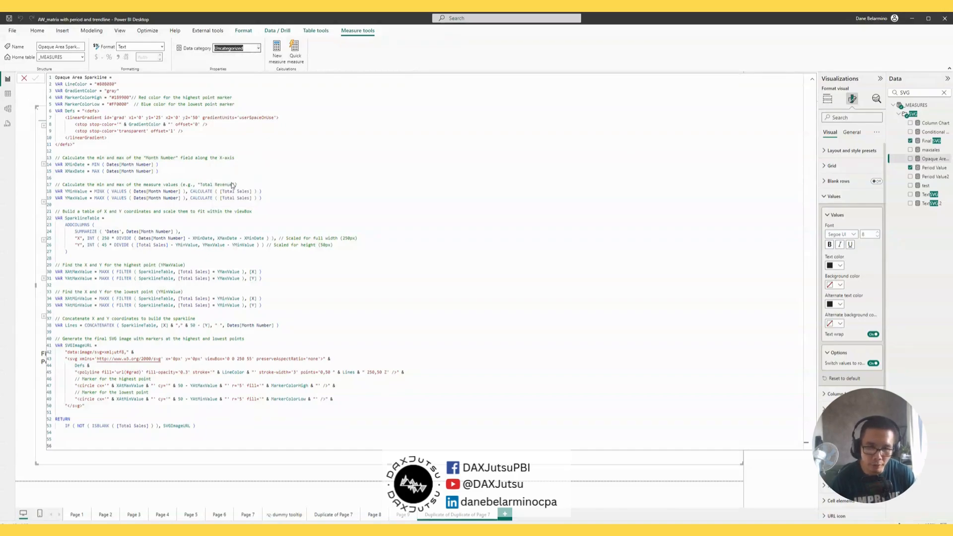
pyautogui.click(814, 79)
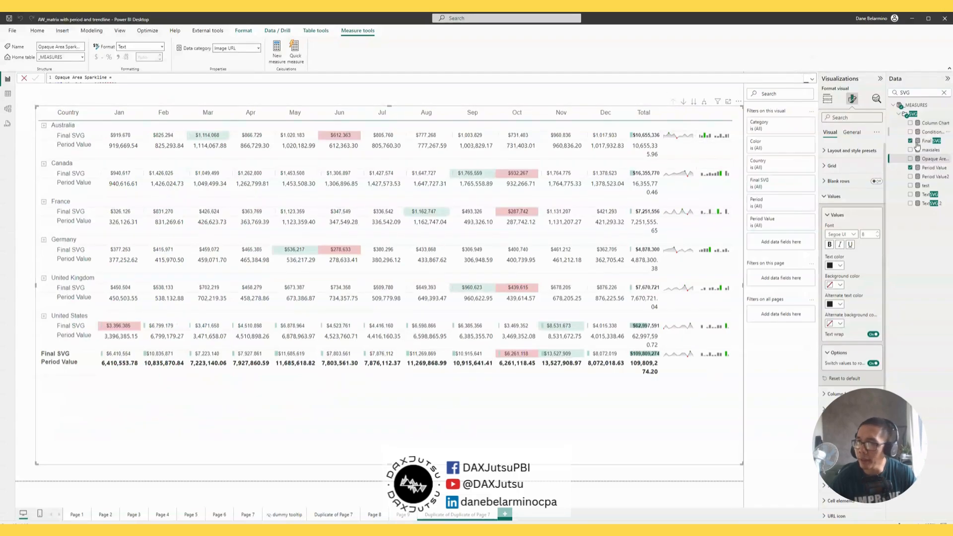
# Add the Opaque Area Sparkline measure to the matrix values below Period Value and look across the matrix to its last columns.
pyautogui.click(827, 99)
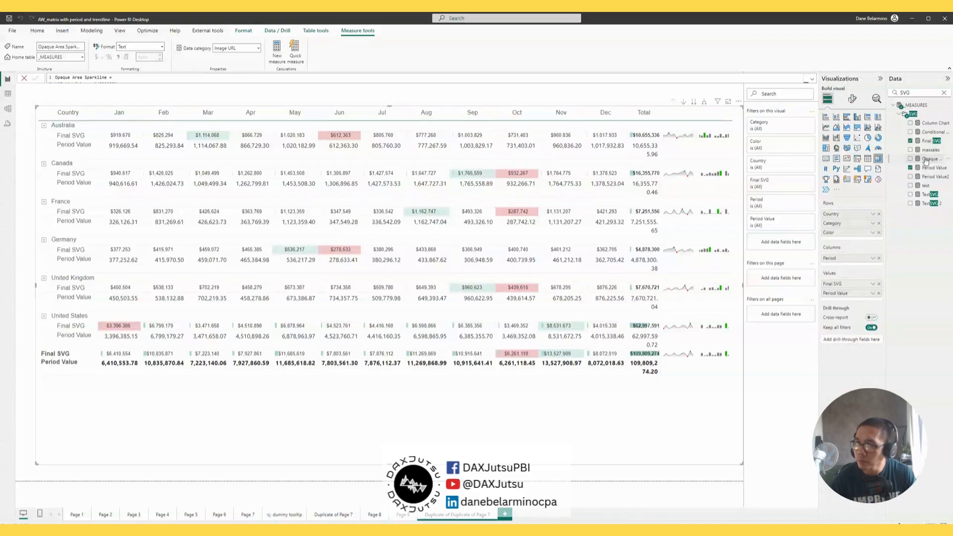
pyautogui.moveTo(924, 158); pyautogui.dragTo(873, 298)
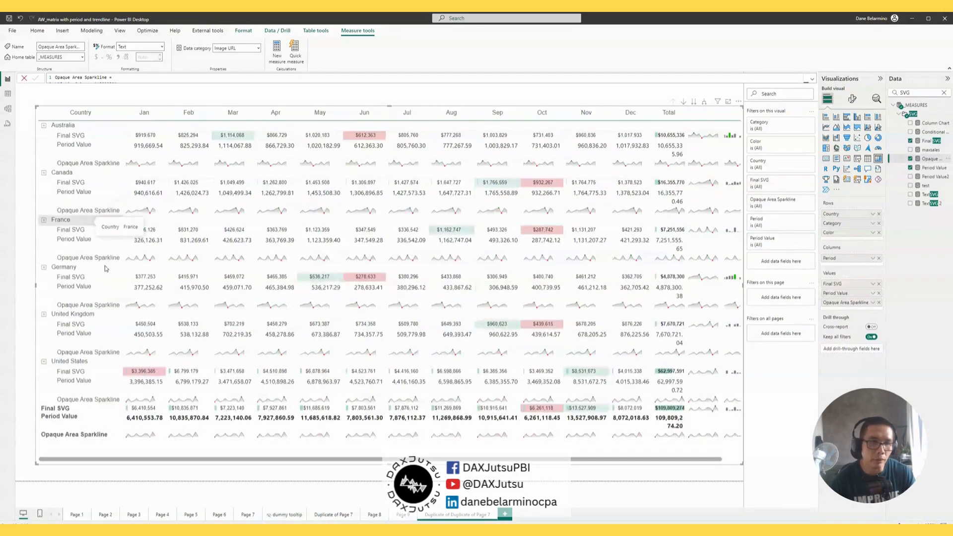
pyautogui.moveTo(566, 457); pyautogui.dragTo(583, 457)
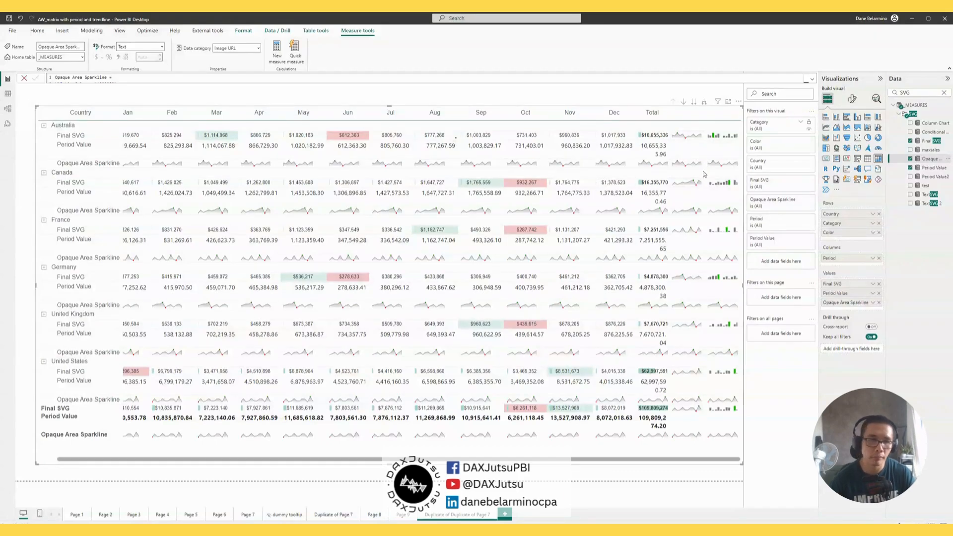
pyautogui.moveTo(311, 459); pyautogui.dragTo(292, 459)
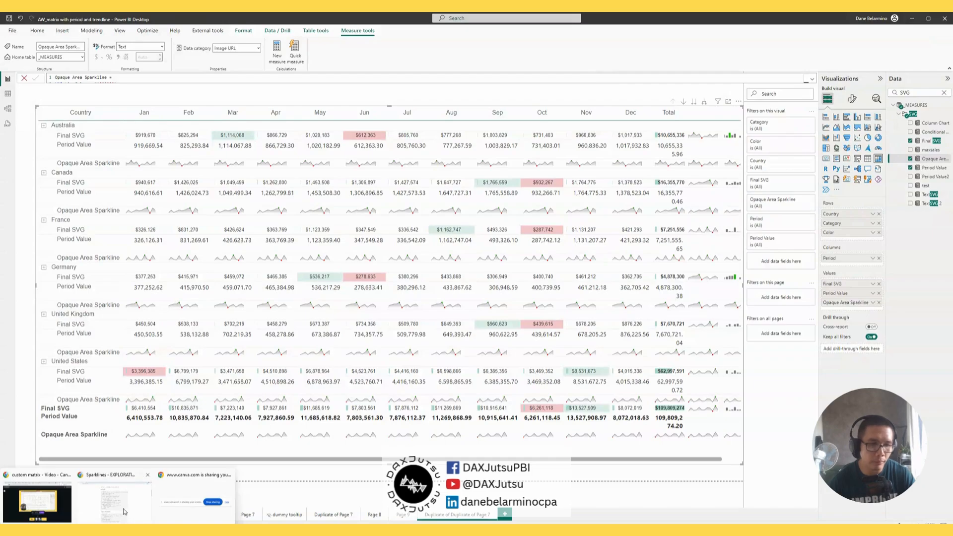
# Switch to the Sparklines web page in Chrome and read through its sample DAX code for SVG sparklines.
pyautogui.click(127, 512)
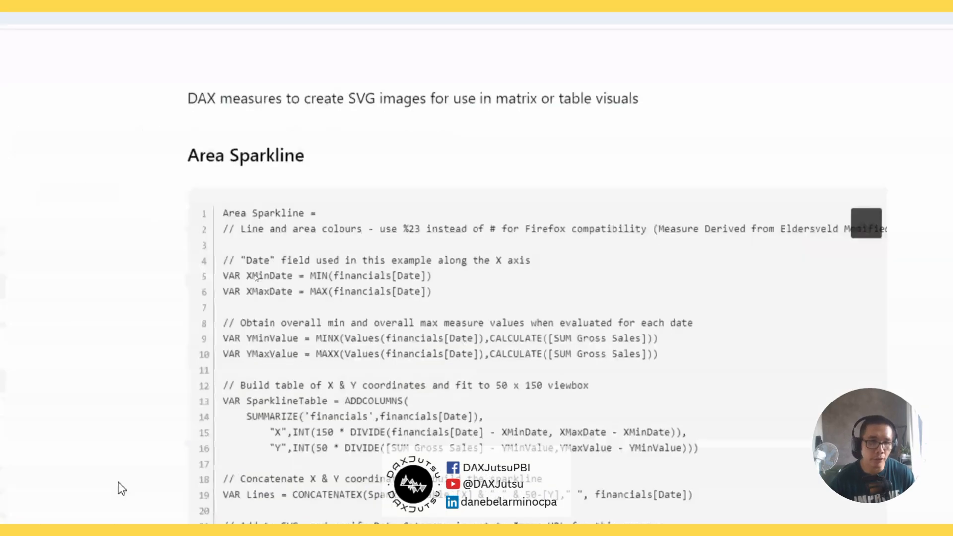
pyautogui.scroll(-5, 699, 272)
pyautogui.scroll(-5, 715, 397)
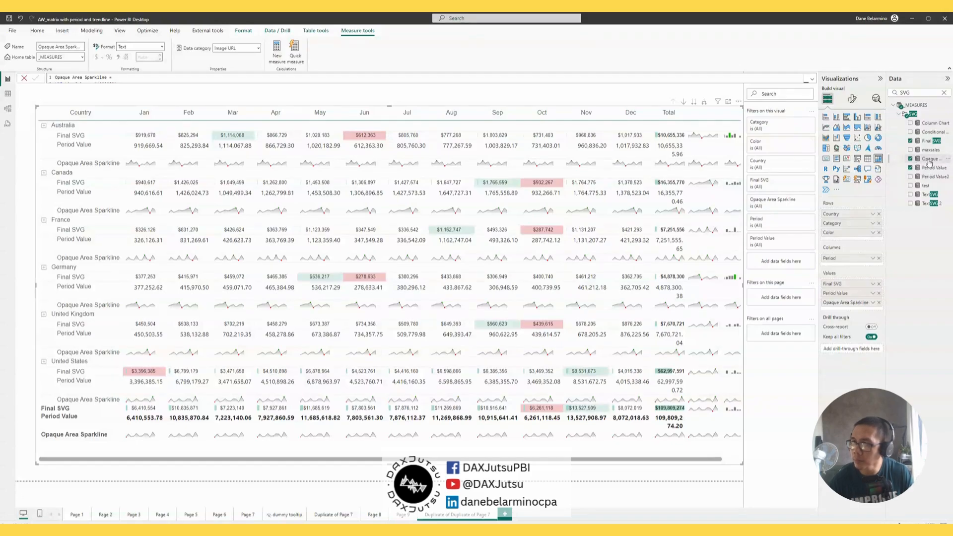
# Back in Power BI Desktop, expand the Opaque Area Sparkline formula and examine its MarkerColorHigh and GradientColor variables.
pyautogui.click(814, 81)
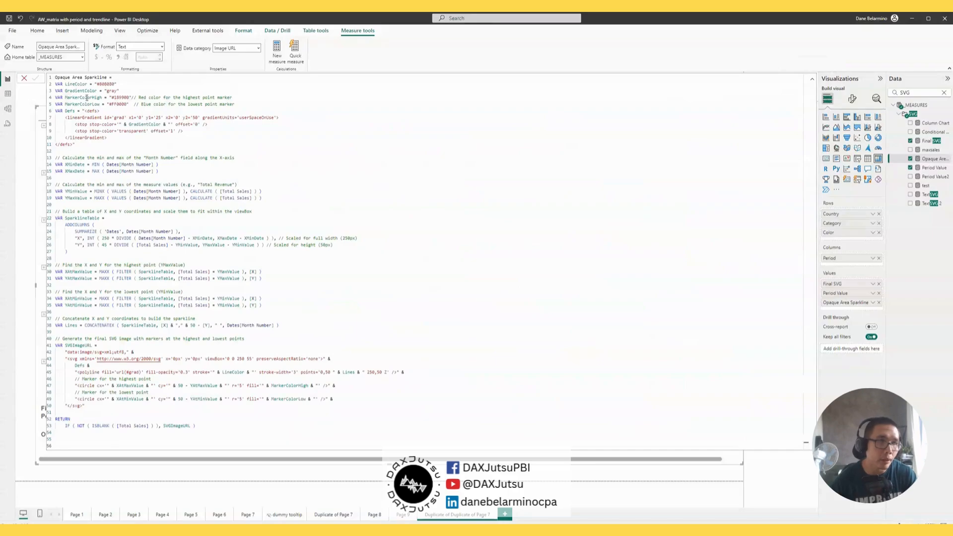
pyautogui.doubleClick(84, 98)
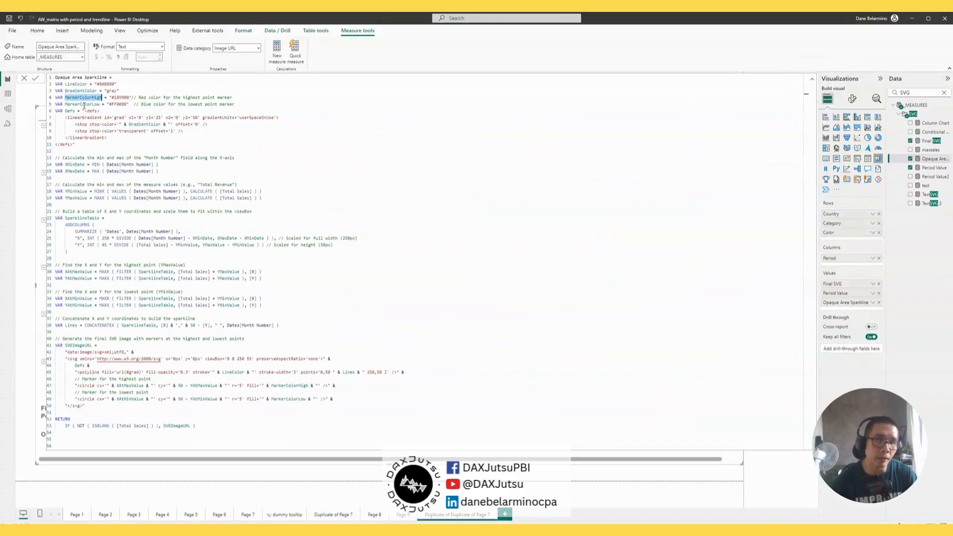
pyautogui.doubleClick(134, 124)
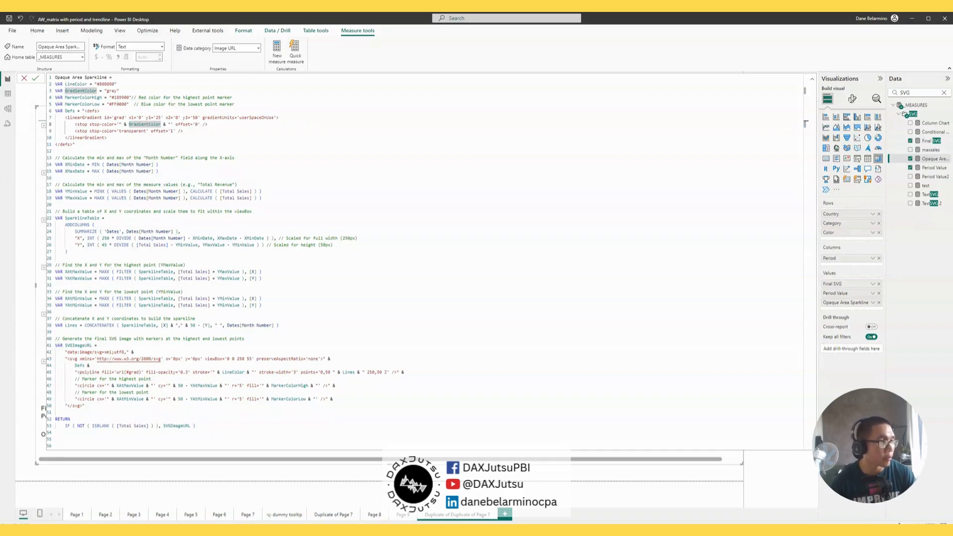
# Switch to the ChatGPT conversation and review the updated column chart DAX code, including its BarWidth and Bars variables, and return to the formula.
pyautogui.moveTo(437, 85); pyautogui.dragTo(388, 82)
pyautogui.click(582, 83)
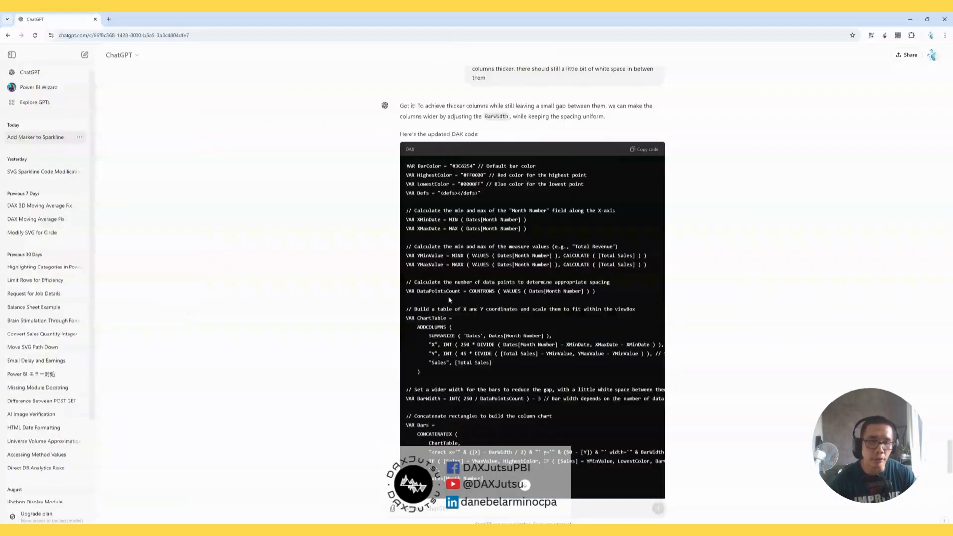
pyautogui.scroll(-3, 583, 290)
pyautogui.scroll(4, 583, 290)
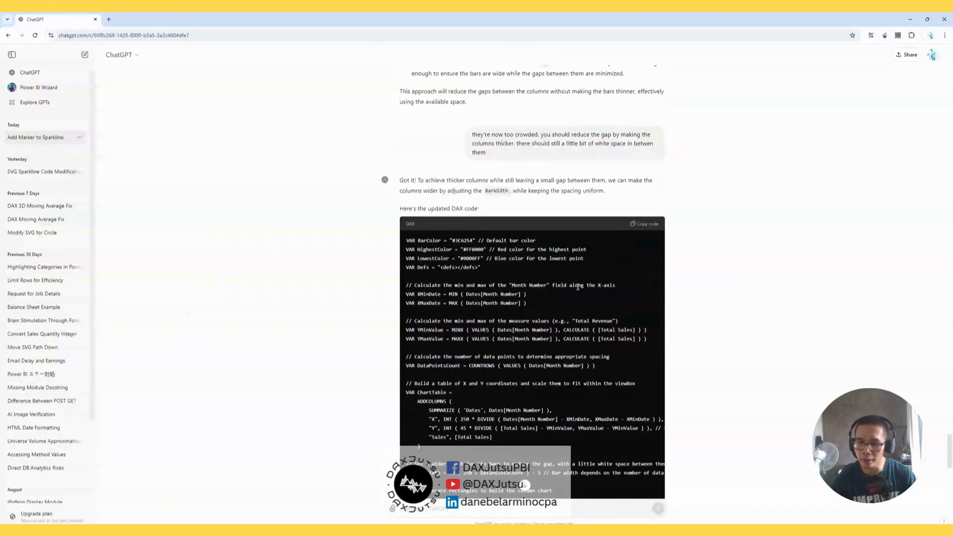
pyautogui.scroll(-3, 583, 290)
pyautogui.scroll(3, 578, 290)
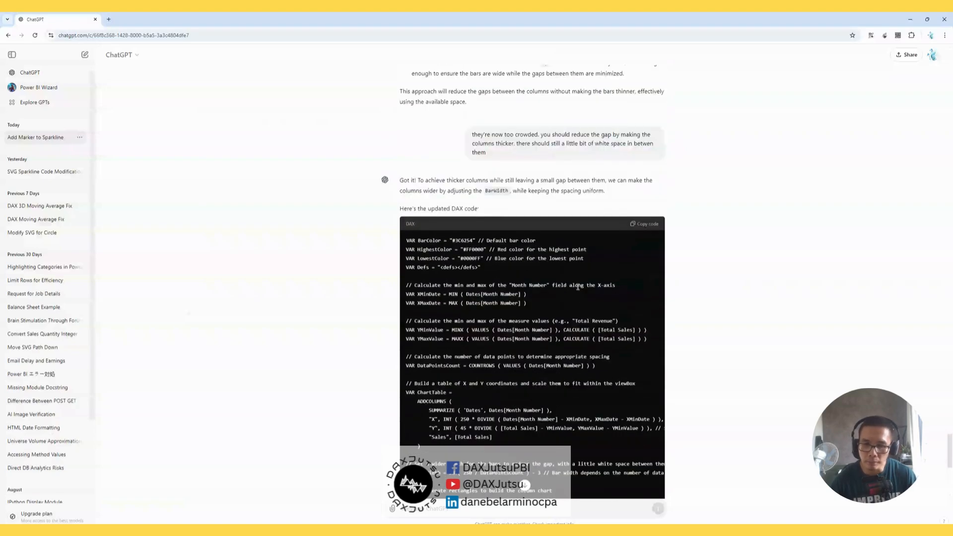
pyautogui.scroll(-2, 577, 287)
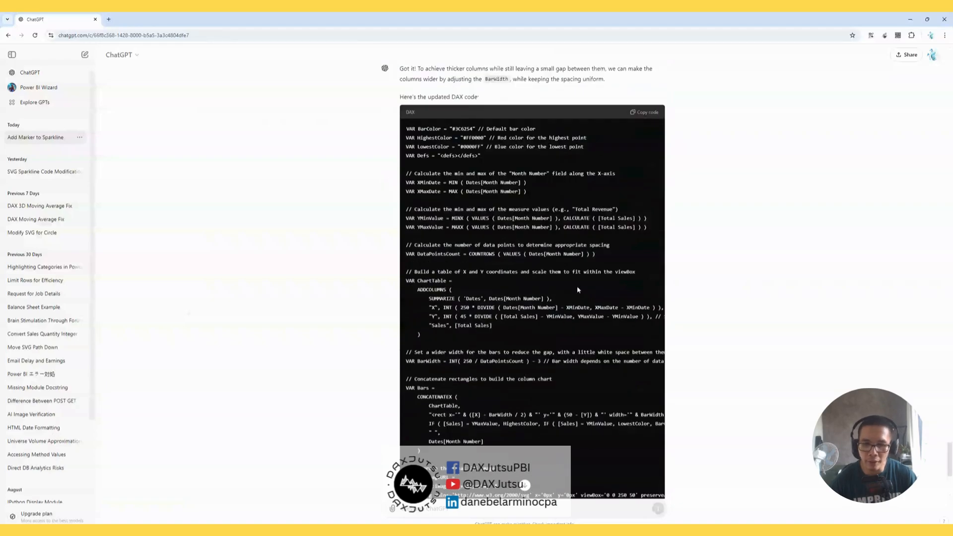
pyautogui.scroll(2, 578, 290)
pyautogui.scroll(-2, 578, 287)
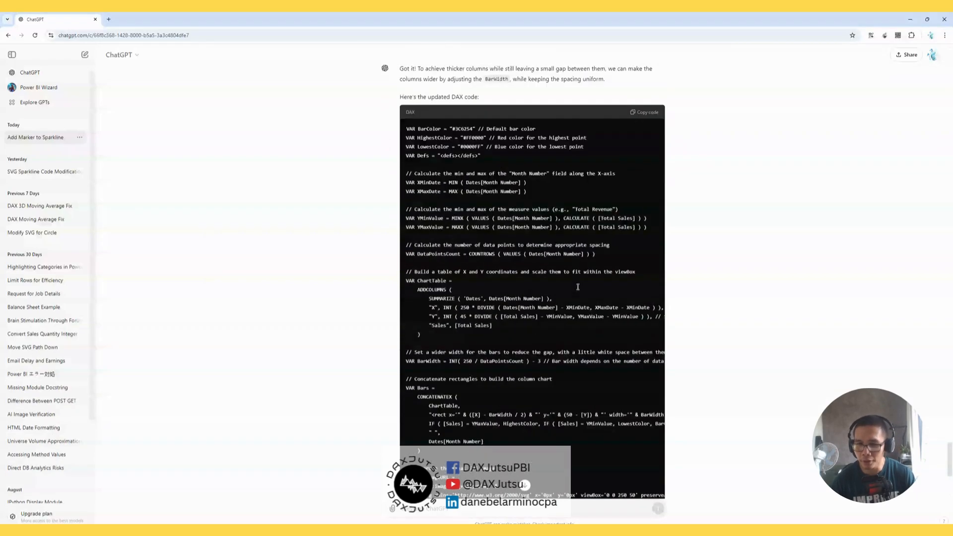
pyautogui.scroll(-2, 578, 287)
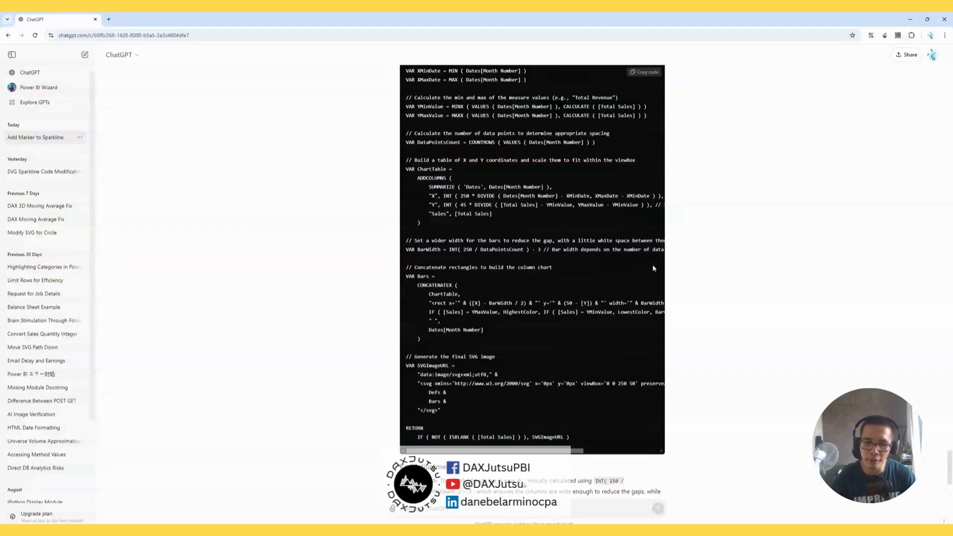
pyautogui.click(910, 20)
pyautogui.click(447, 235)
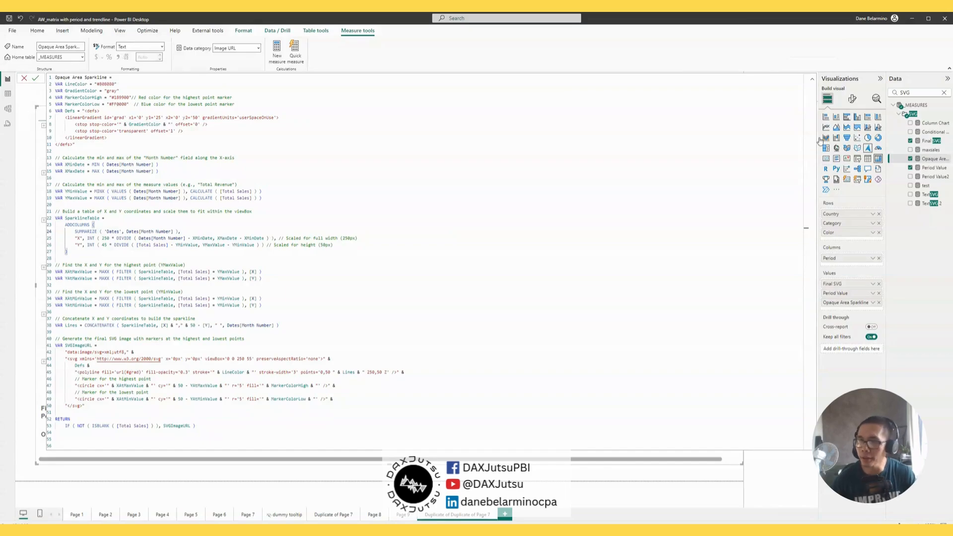
# Open the Column Chart measure's formula and consult the Transparent Gradient Sparkline code on the Sparklines web page.
pyautogui.click(929, 124)
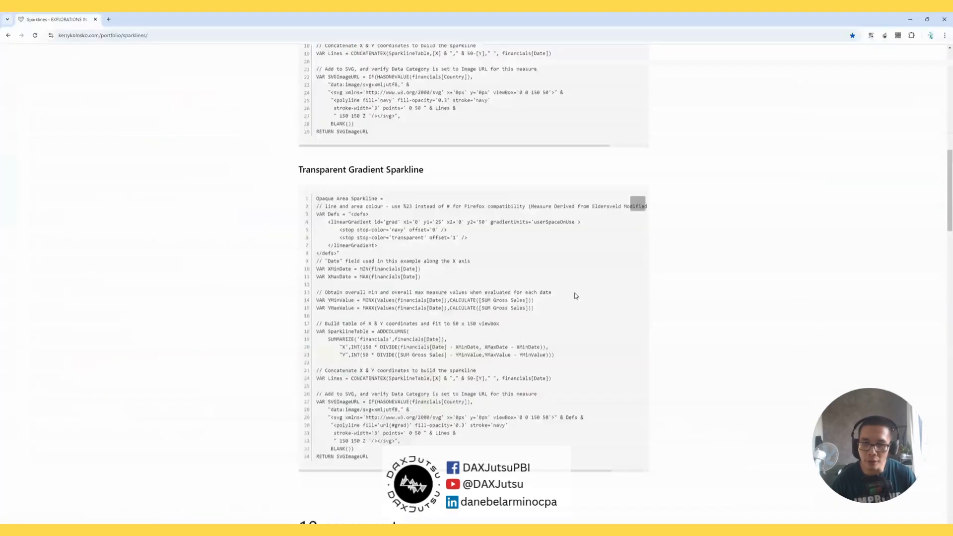
pyautogui.scroll(-3, 496, 283)
pyautogui.scroll(3, 476, 278)
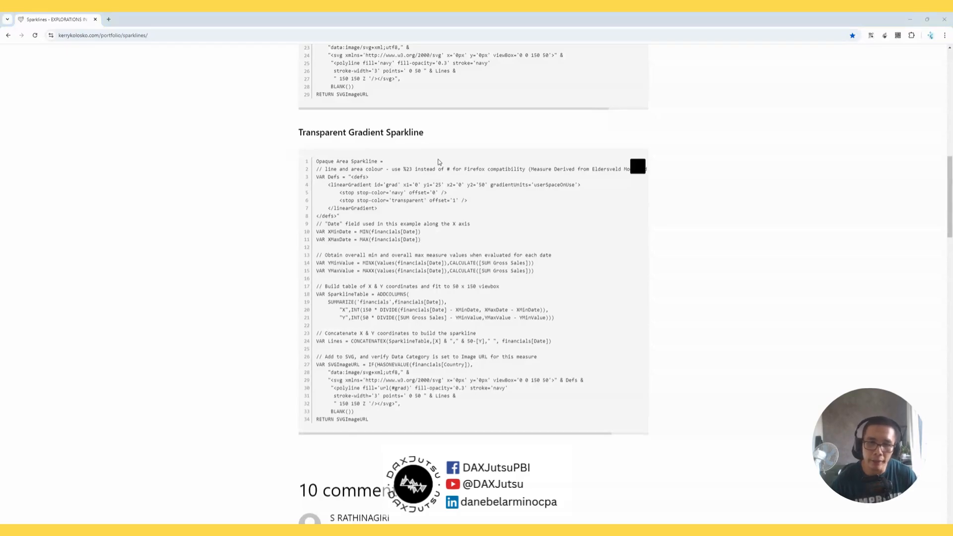
pyautogui.hotkey('alt', 'Tab')
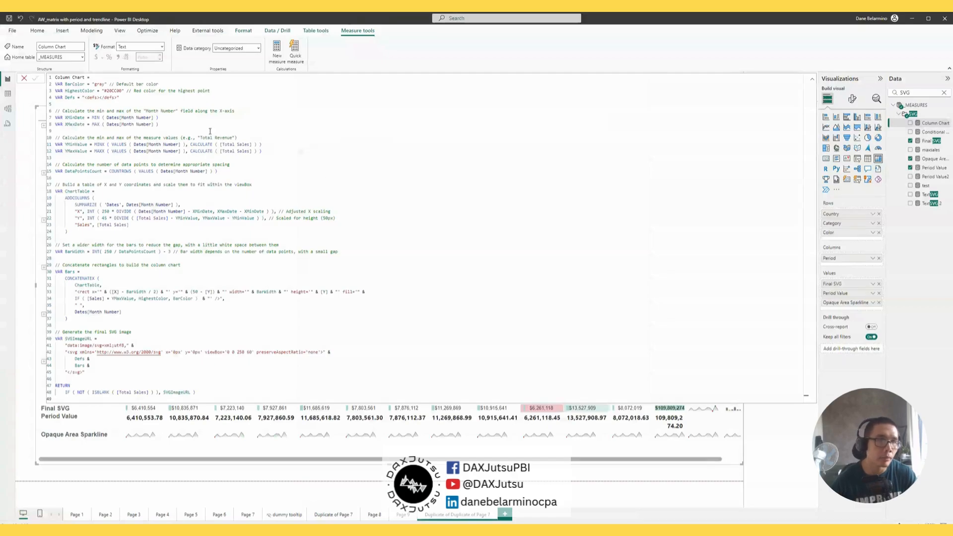
# Examine the HighestColor variable in the Column Chart formula, collapse the formula and look at the column charts in the matrix.
pyautogui.doubleClick(89, 92)
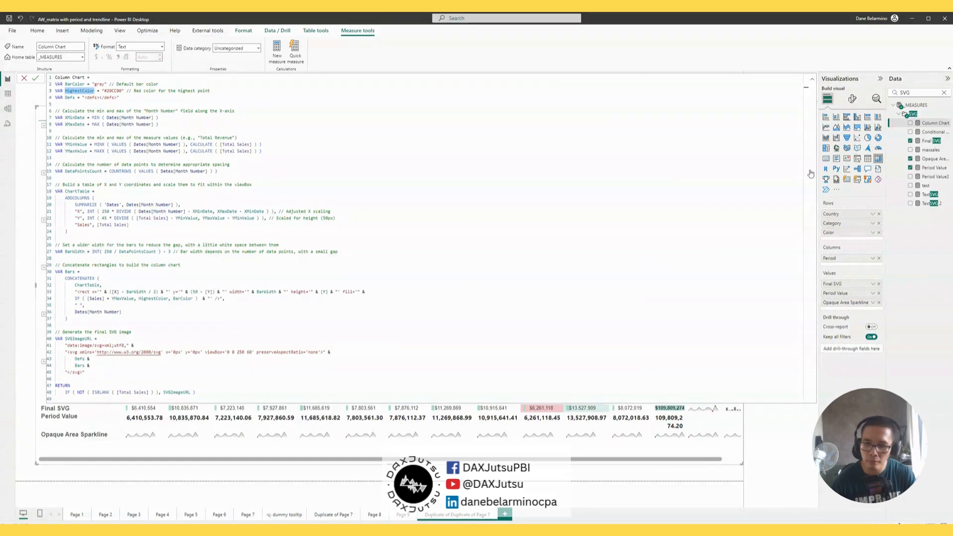
pyautogui.click(812, 79)
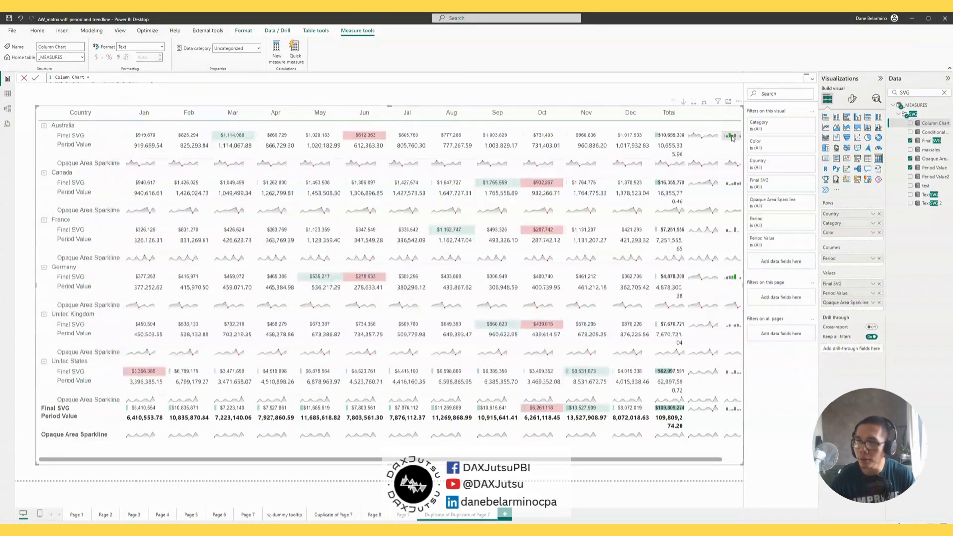
pyautogui.moveTo(708, 464); pyautogui.dragTo(787, 462)
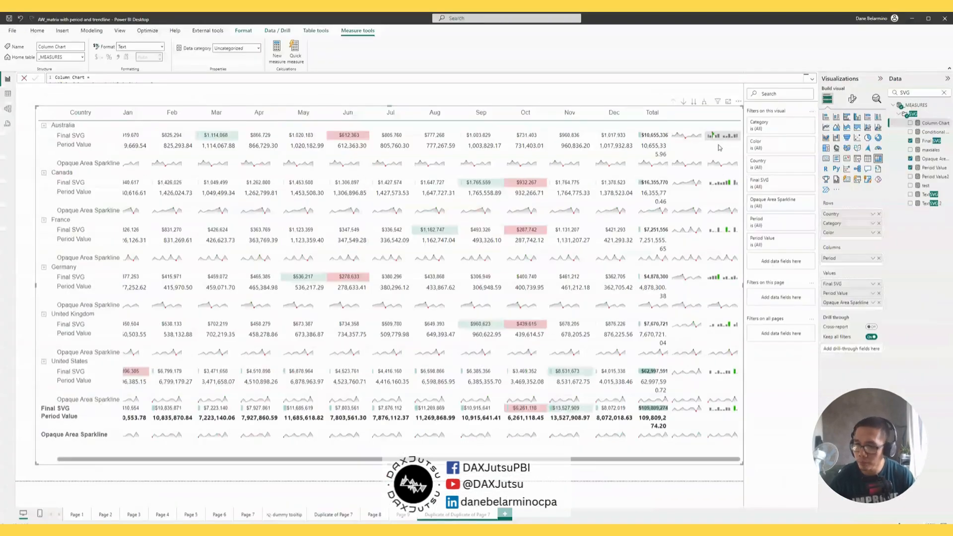
# Remove Period Value from the matrix values and show the full formula of the TextSVG 2 measure.
pyautogui.click(879, 294)
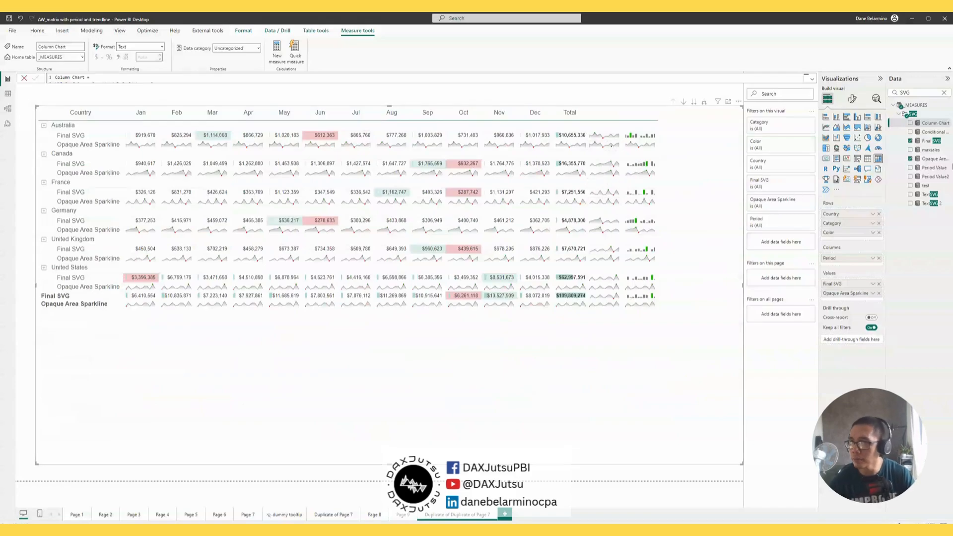
pyautogui.click(931, 204)
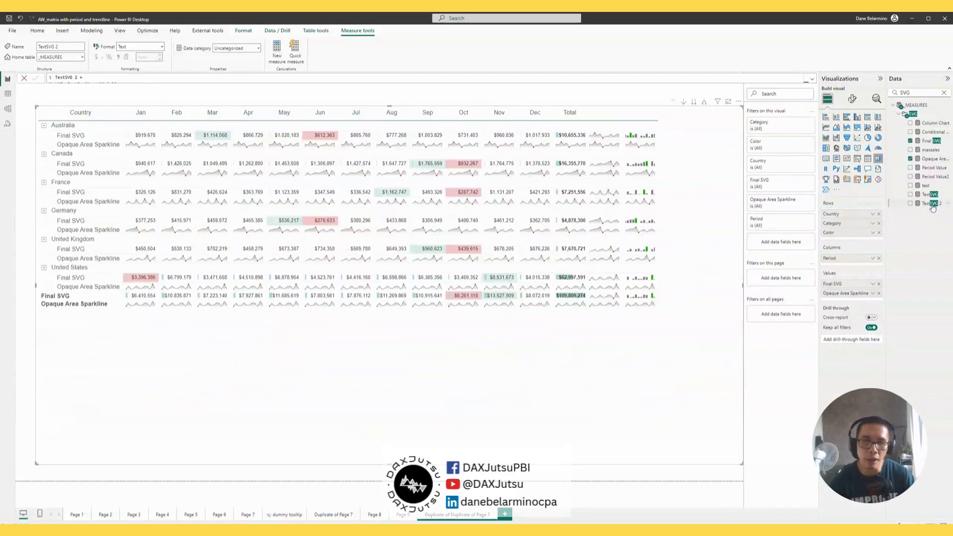
pyautogui.click(812, 78)
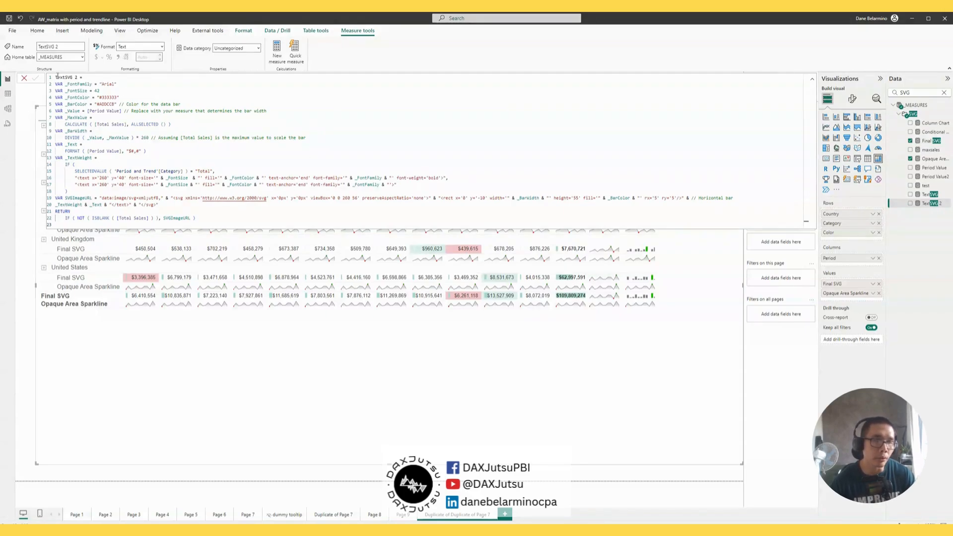
pyautogui.moveTo(56, 77); pyautogui.dragTo(299, 219)
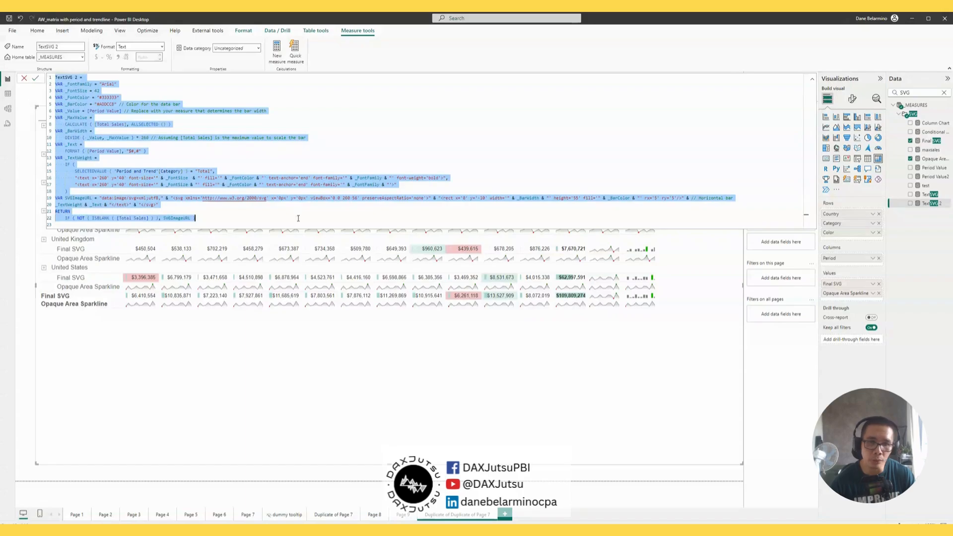
# Add the TextSVG measure to the matrix values above Opaque Area Sparkline and set its data category to Image URL.
pyautogui.click(927, 195)
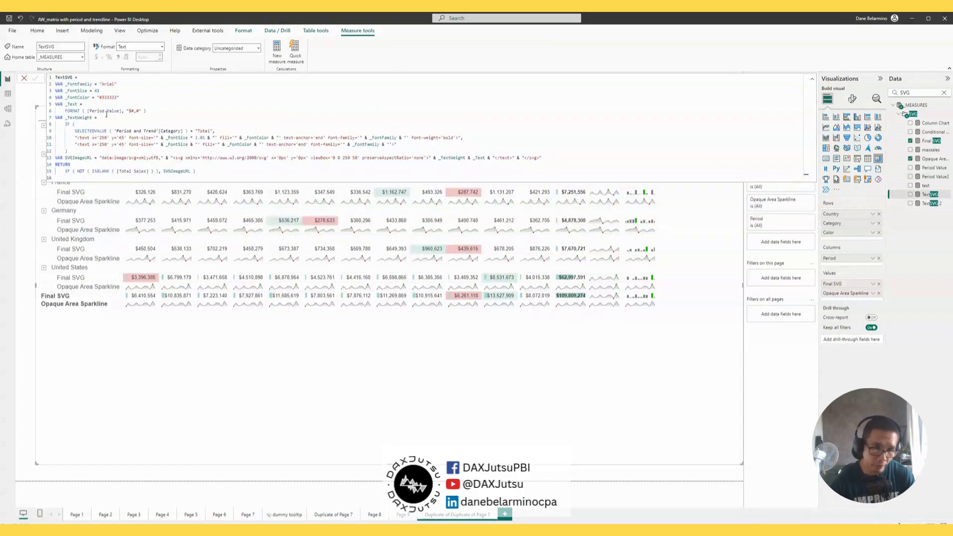
pyautogui.doubleClick(103, 97)
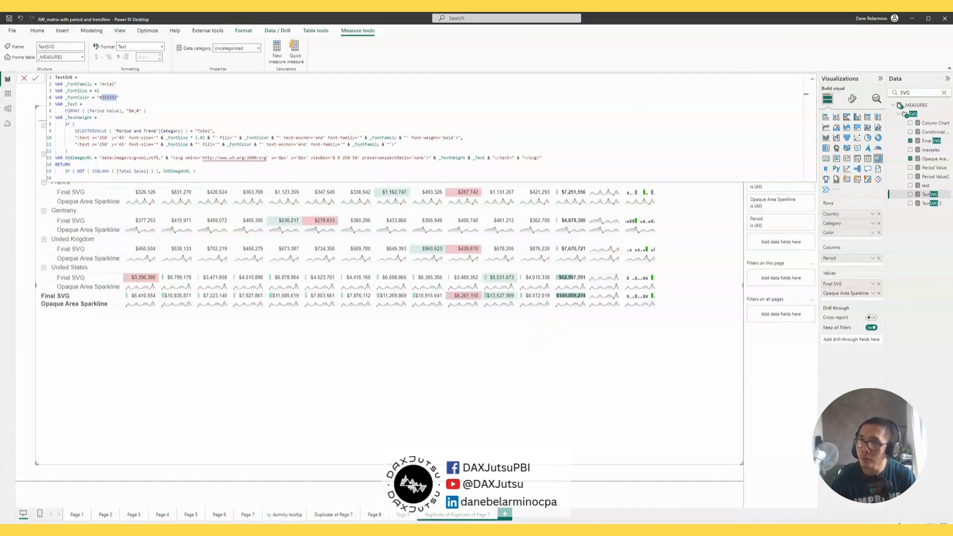
pyautogui.moveTo(929, 195); pyautogui.dragTo(849, 301)
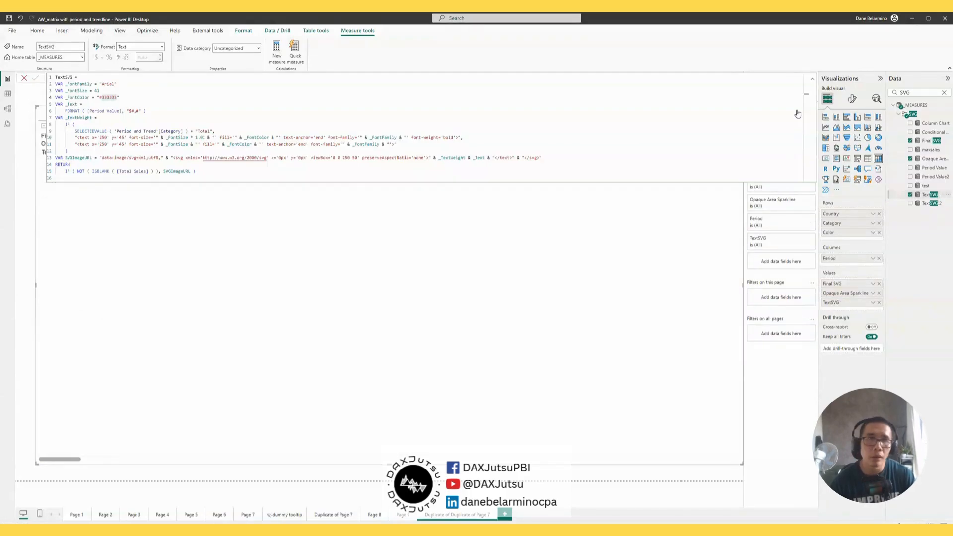
pyautogui.click(258, 48)
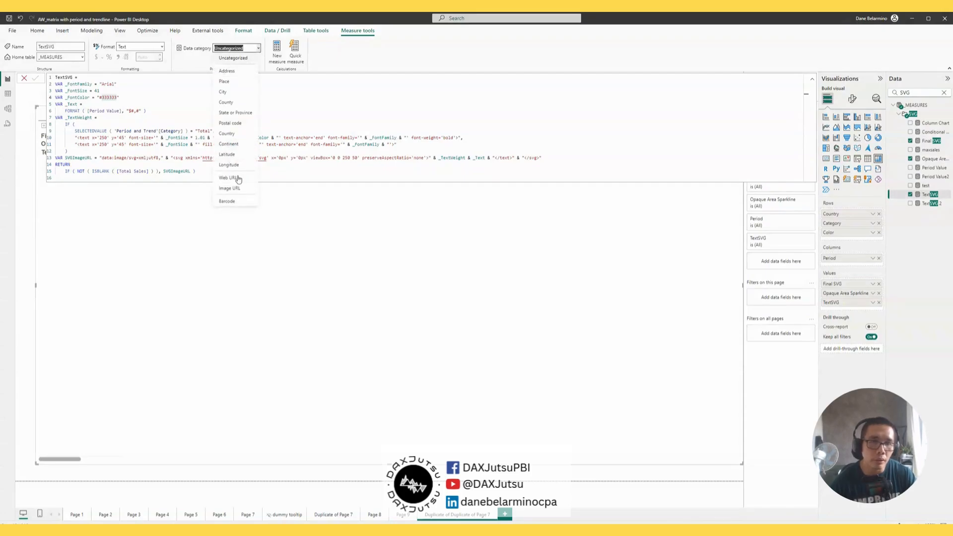
pyautogui.click(229, 189)
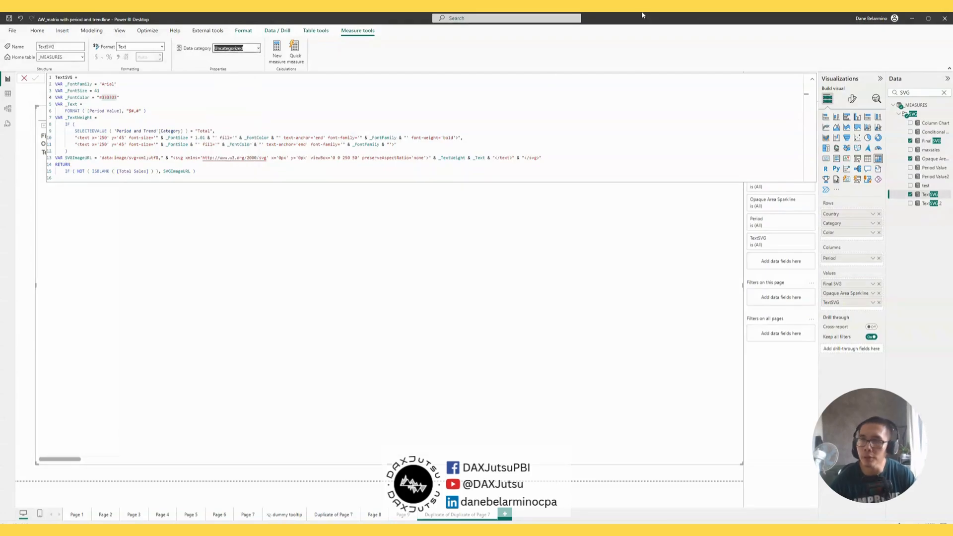
pyautogui.click(812, 81)
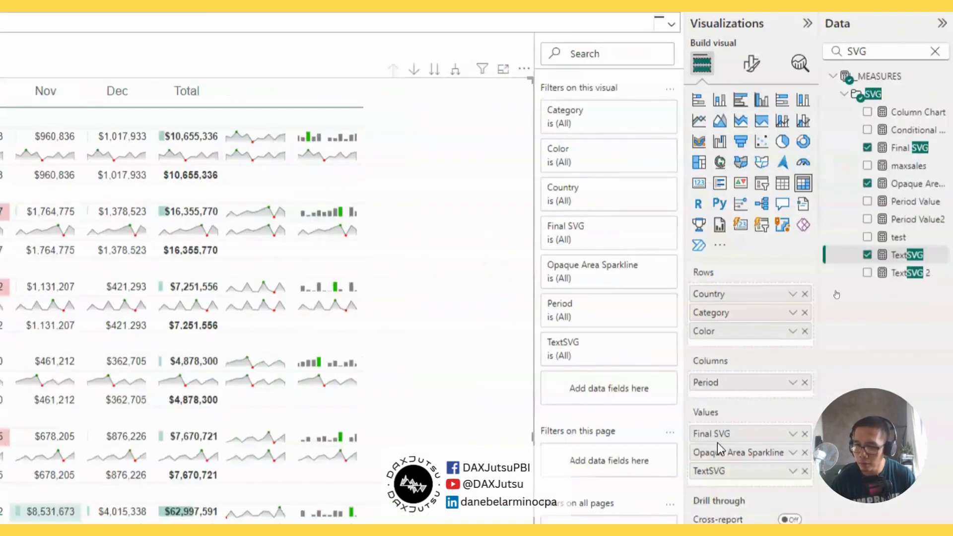
pyautogui.moveTo(720, 455); pyautogui.dragTo(723, 475)
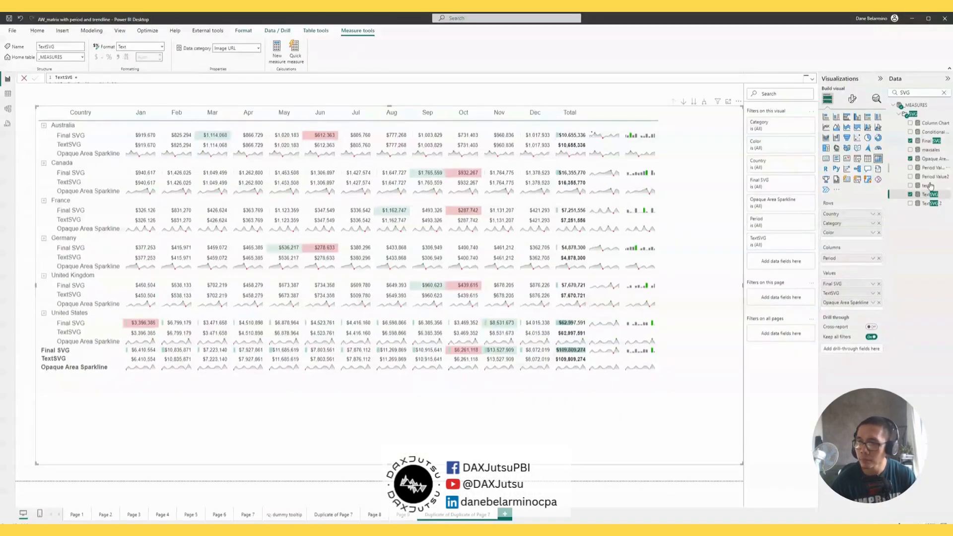
# Expand the TextSVG 2 measure's formula and highlight the viewBox width of 260 in its SVGImageURL variable.
pyautogui.click(930, 203)
pyautogui.click(813, 79)
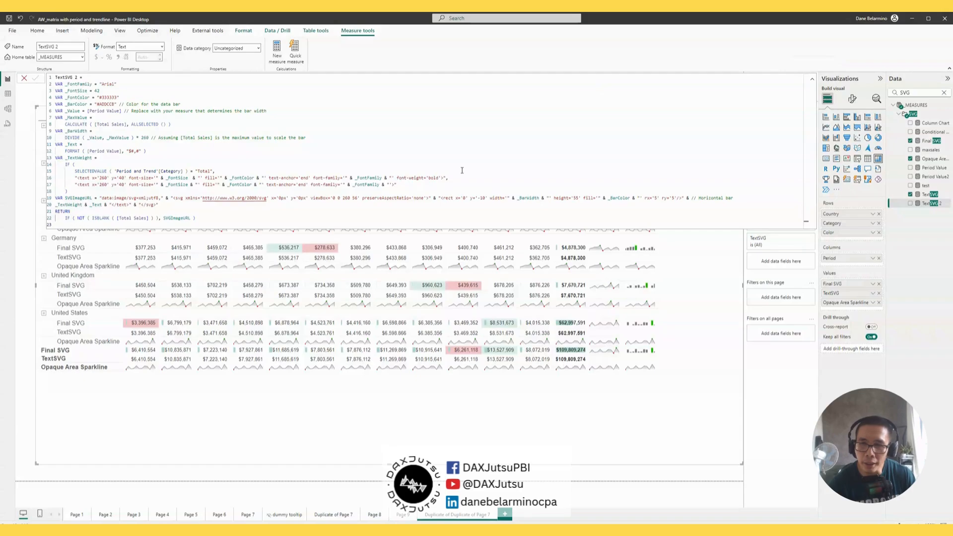
pyautogui.doubleClick(347, 199)
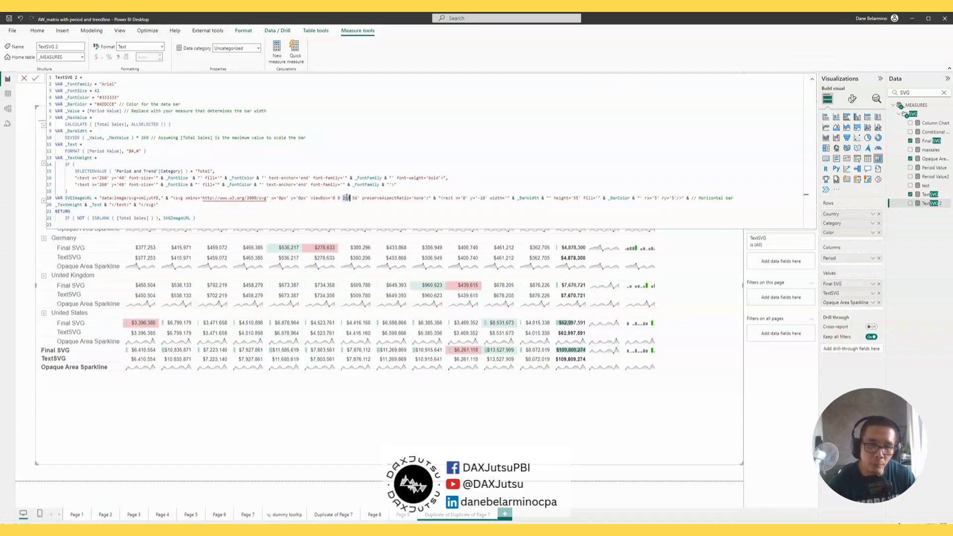
# Highlight the viewBox height of 56 and the code from viewBox through the rect's y position in the SVGImageURL variable.
pyautogui.doubleClick(355, 198)
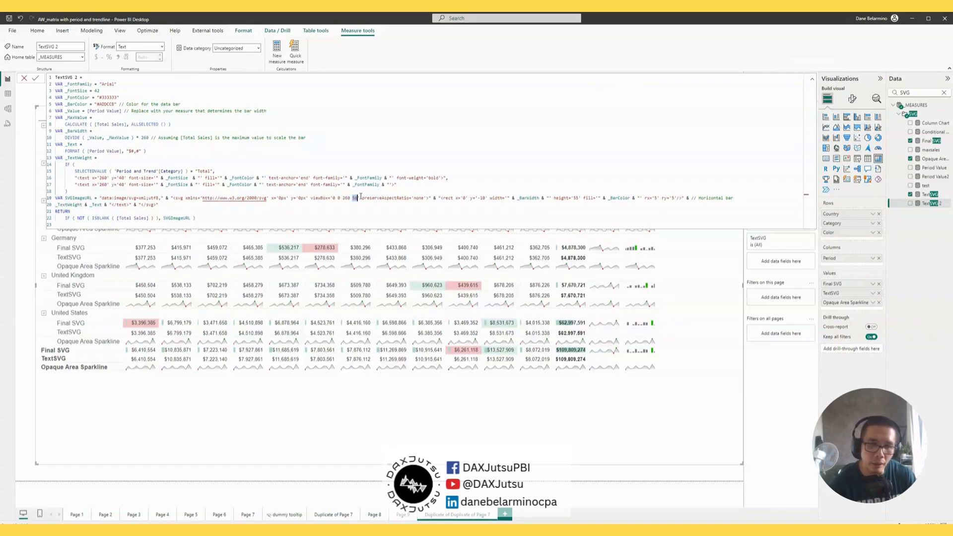
pyautogui.moveTo(308, 199); pyautogui.dragTo(488, 199)
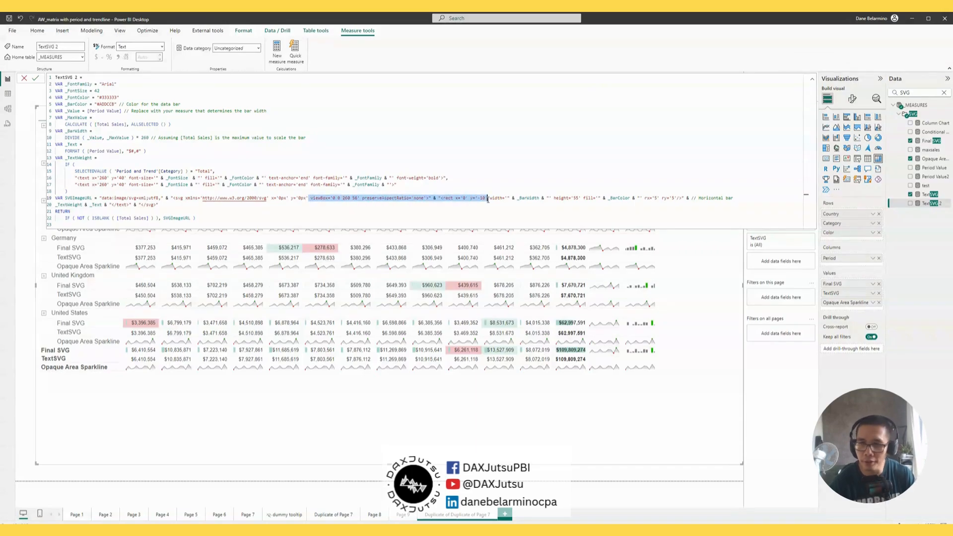
pyautogui.click(257, 199)
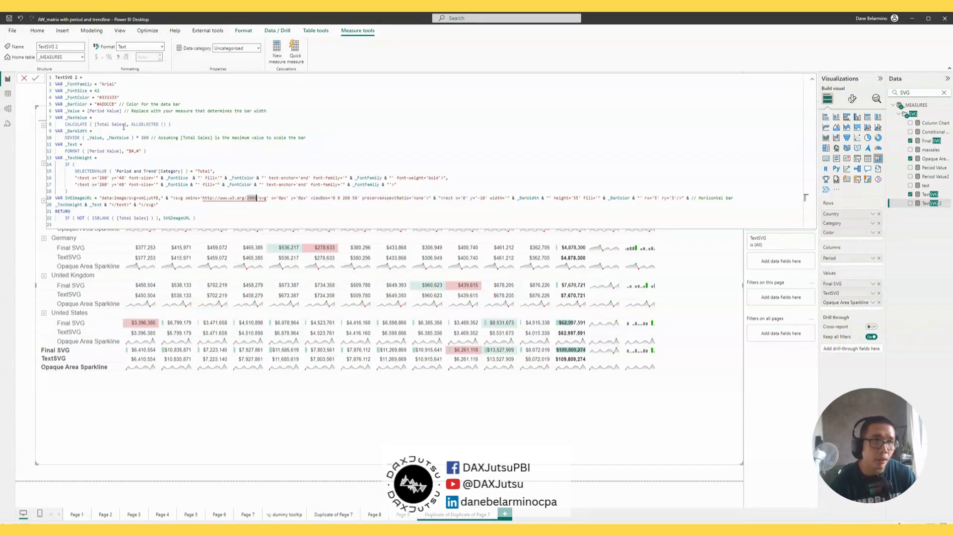
# Examine the _FontSize, _FontFamily, _FontColor, _BarColor and _Value variables at the start of the TextSVG 2 formula.
pyautogui.doubleClick(98, 91)
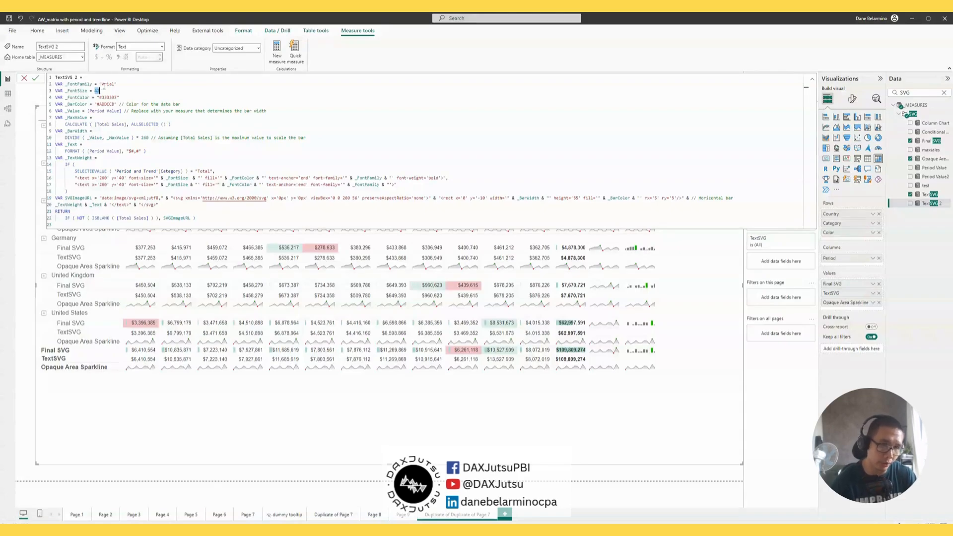
pyautogui.write('42')
pyautogui.doubleClick(82, 83)
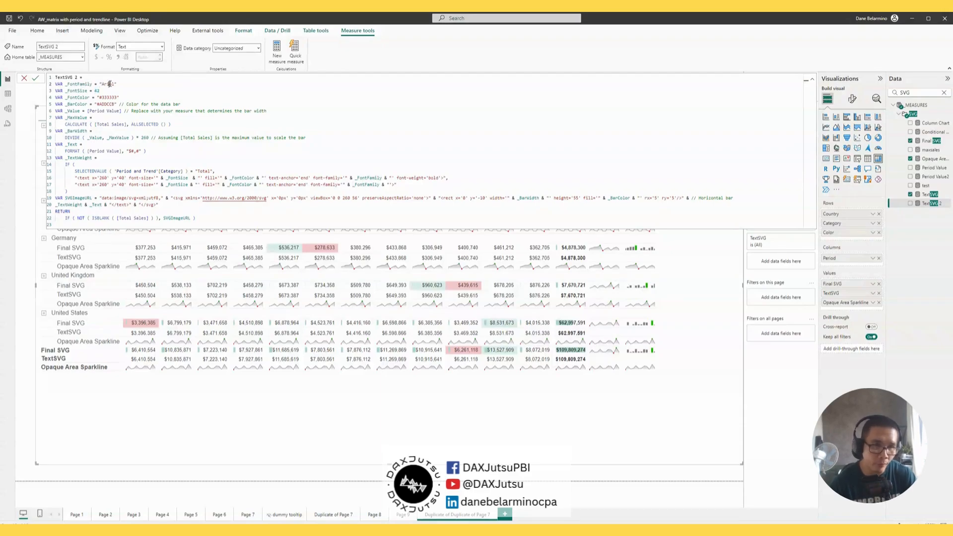
pyautogui.tripleClick(110, 84)
pyautogui.doubleClick(111, 84)
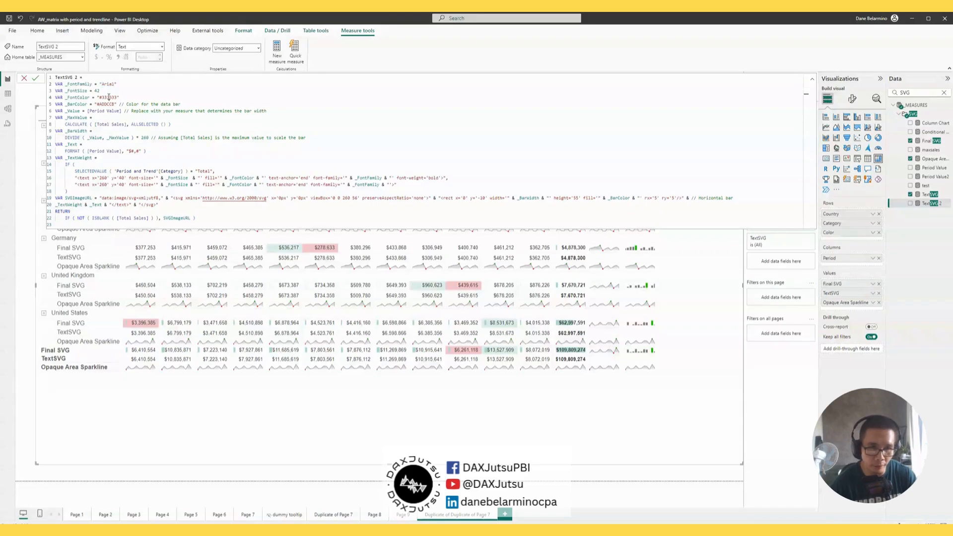
pyautogui.doubleClick(107, 97)
pyautogui.doubleClick(107, 104)
pyautogui.doubleClick(260, 110)
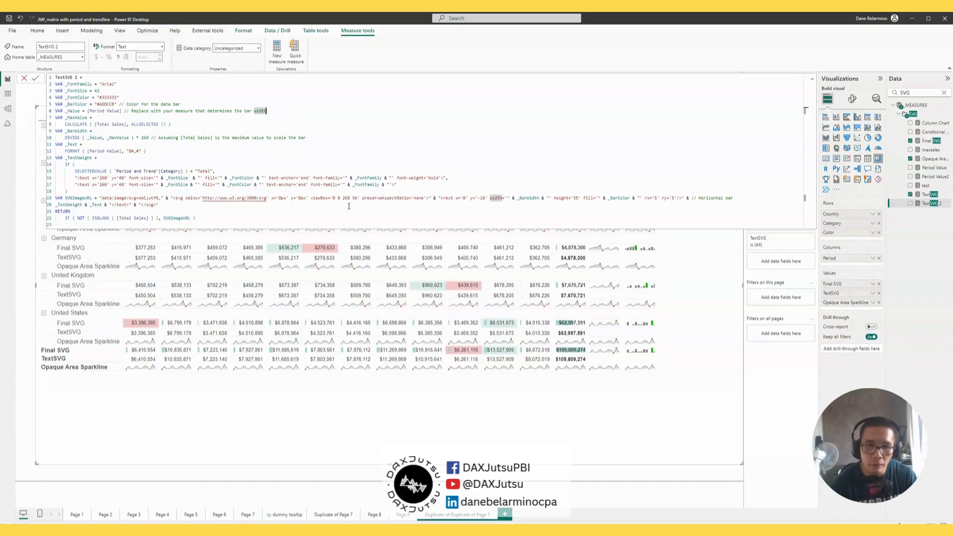
pyautogui.click(376, 205)
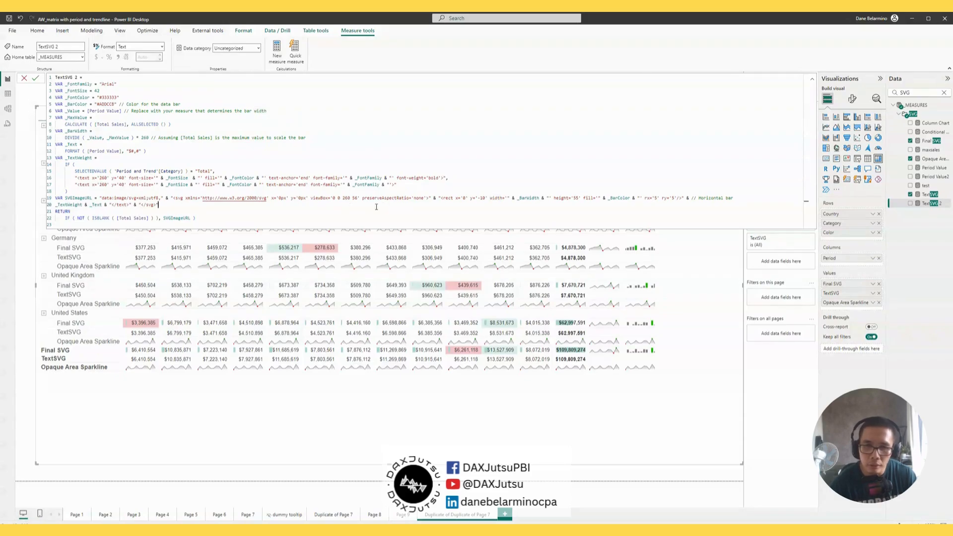
# Set the viewBox height in the SVGImageURL variable to 100 and commit the TextSVG 2 formula.
pyautogui.doubleClick(346, 197)
pyautogui.hotkey('ctrl', 'c')
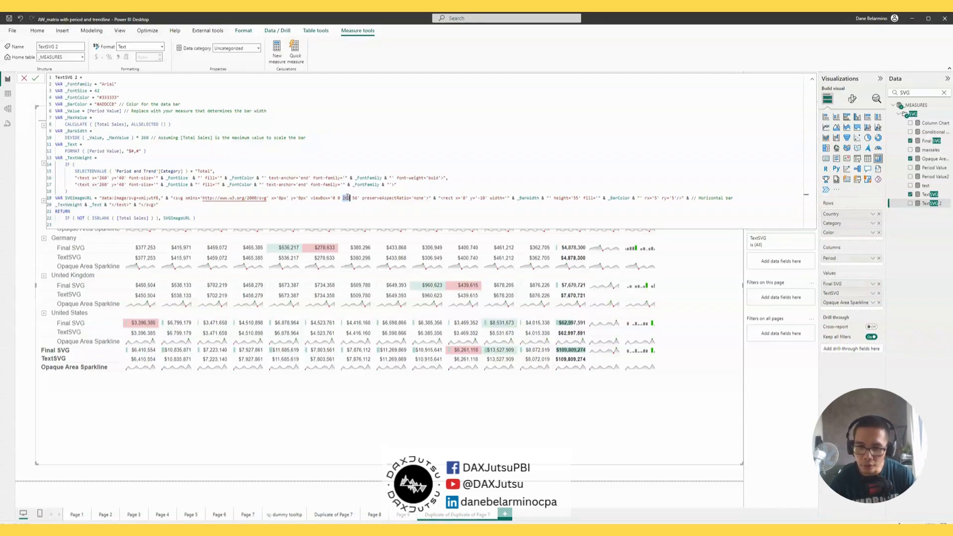
pyautogui.doubleClick(356, 198)
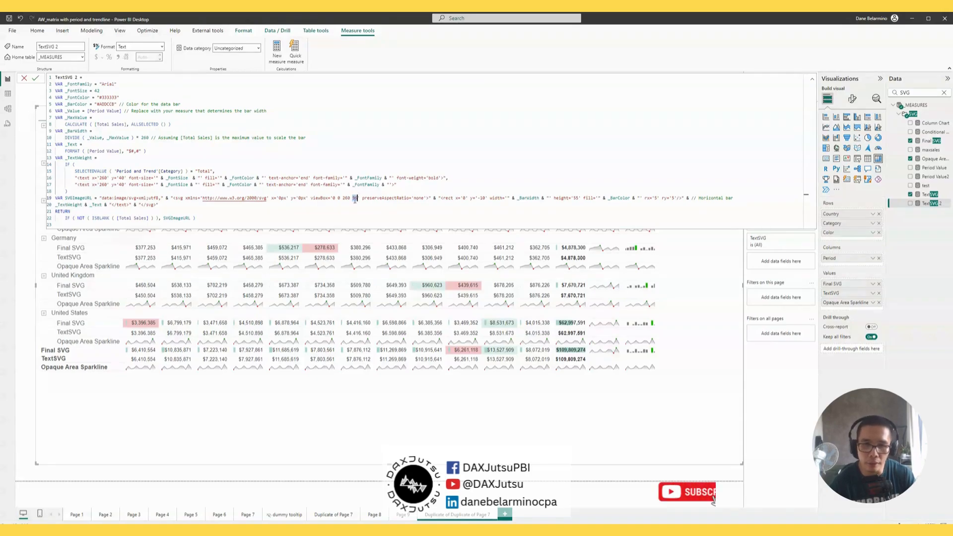
pyautogui.hotkey('ctrl', 'v')
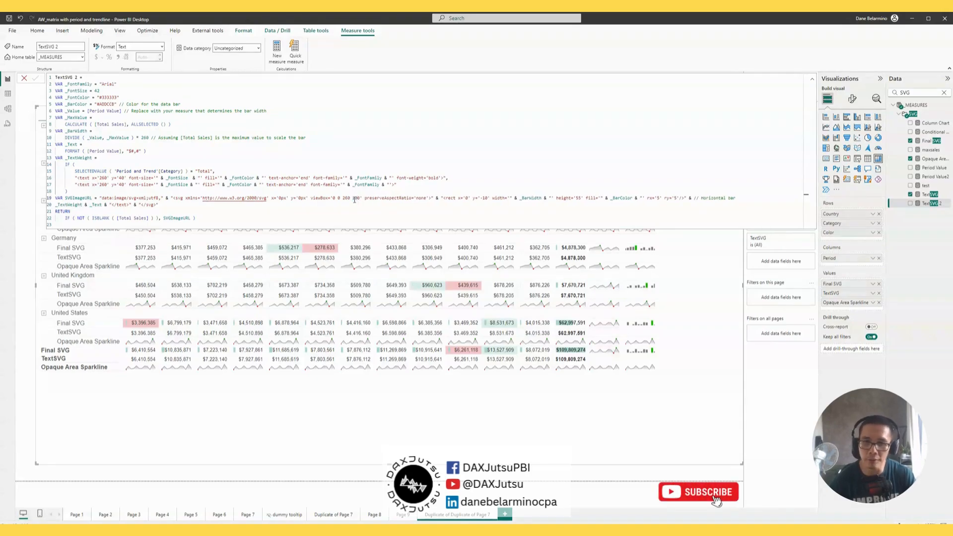
pyautogui.press('Return')
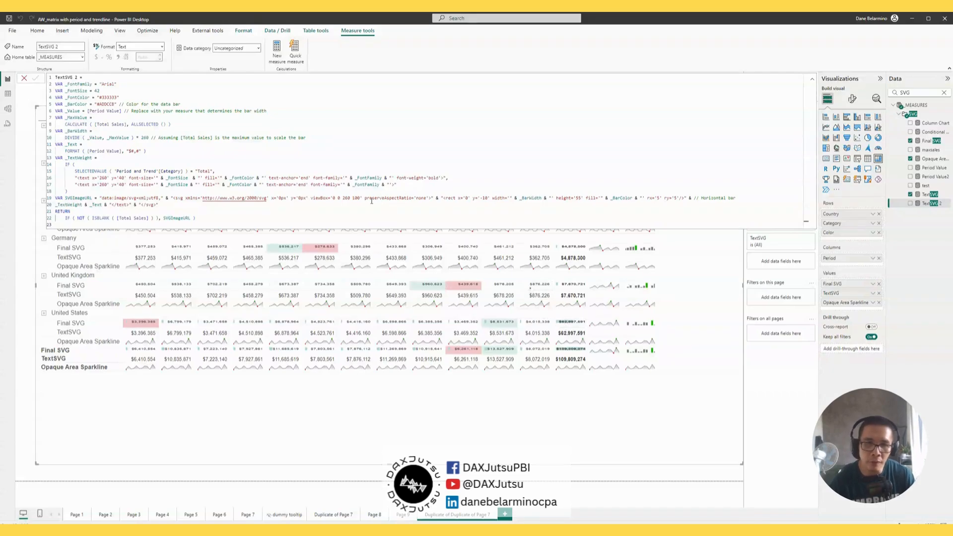
# Set the viewBox height in the SVGImageURL variable back to 56 and commit the formula.
pyautogui.doubleClick(356, 198)
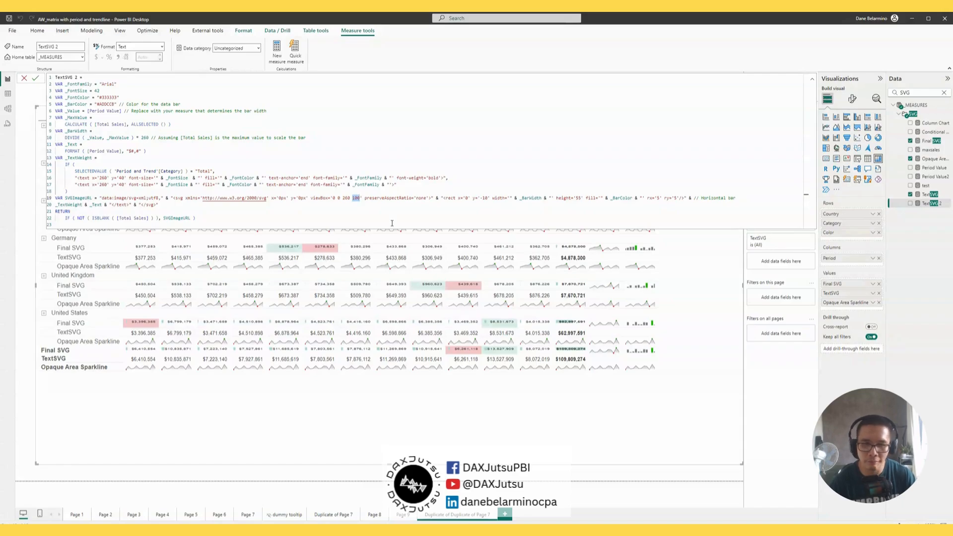
pyautogui.write('50')
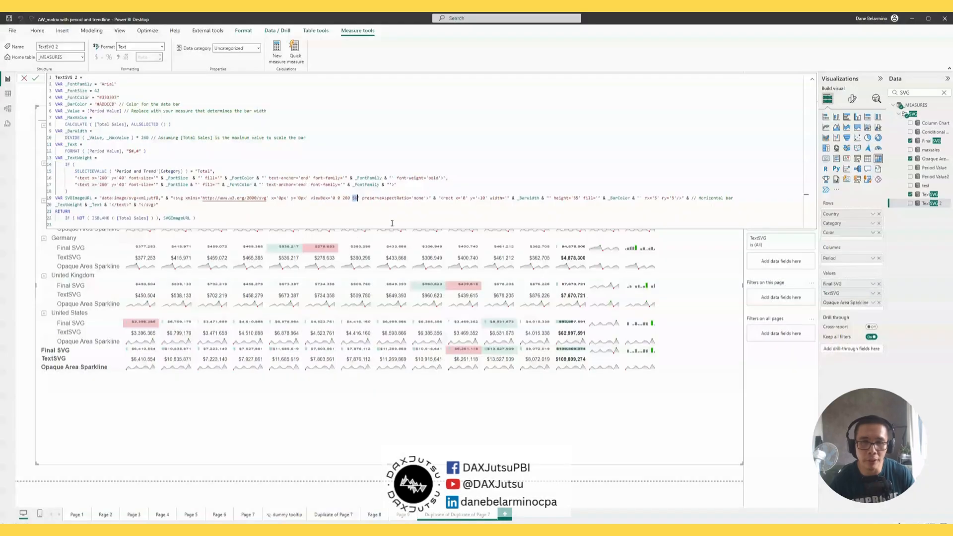
pyautogui.press('Return')
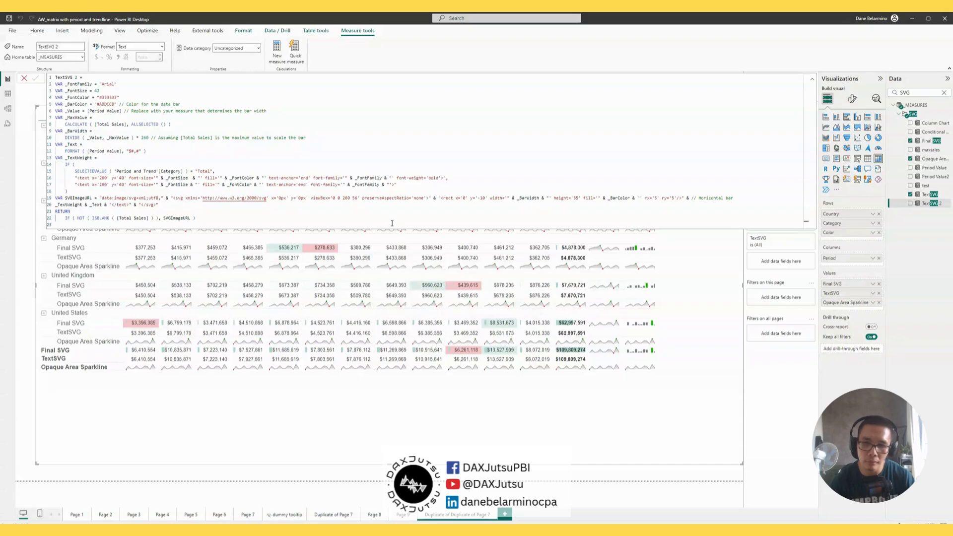
# Highlight the viewBox width and the two text elements of the _TextWeight variable, and collapse the TextSVG 2 formula.
pyautogui.doubleClick(347, 198)
pyautogui.write('260')
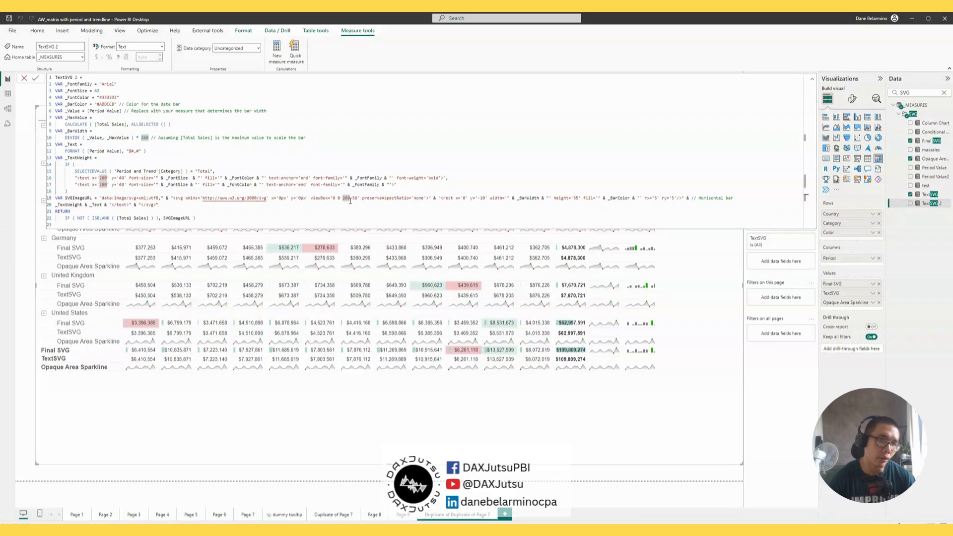
pyautogui.moveTo(398, 185); pyautogui.dragTo(68, 177)
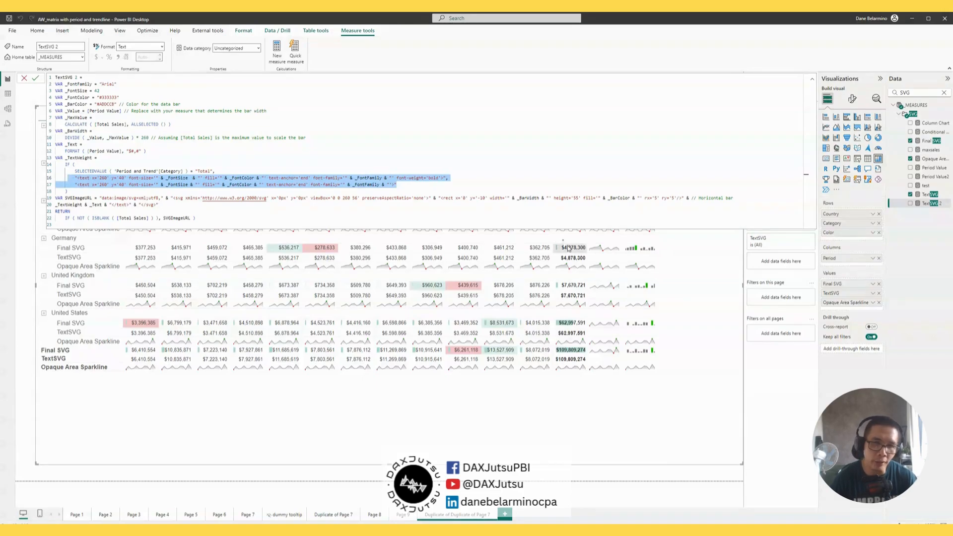
pyautogui.click(337, 184)
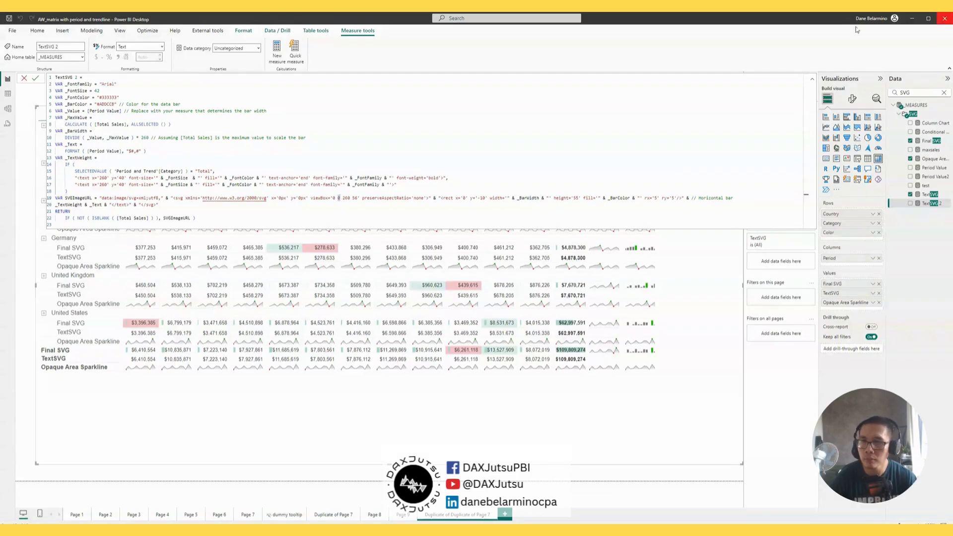
pyautogui.click(812, 80)
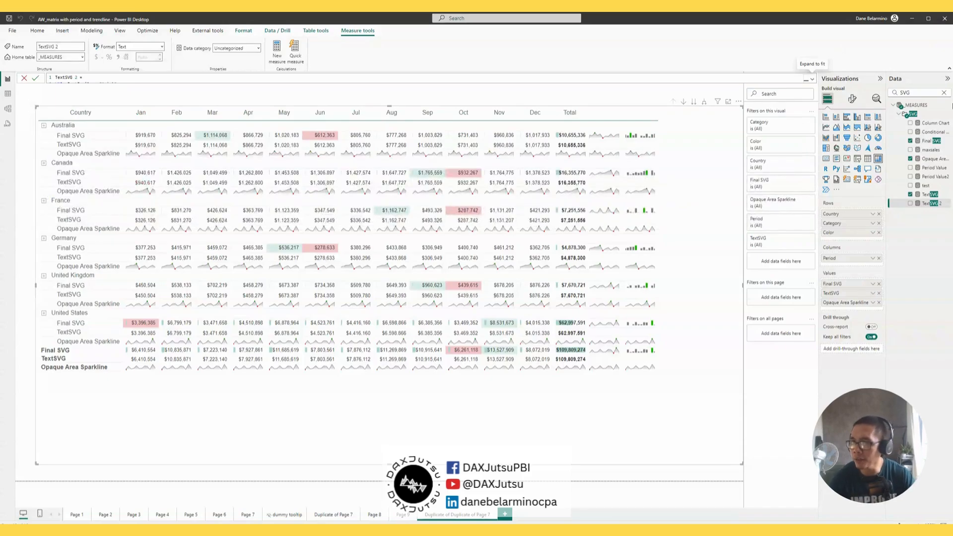
# Show the full formula of the Final SVG measure and examine its SWITCH branches.
pyautogui.click(927, 141)
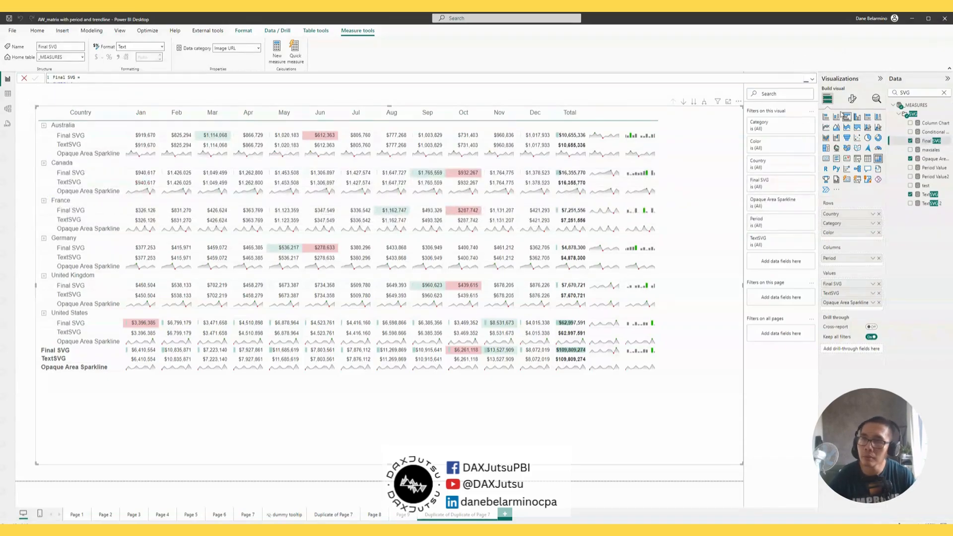
pyautogui.click(813, 80)
pyautogui.click(307, 98)
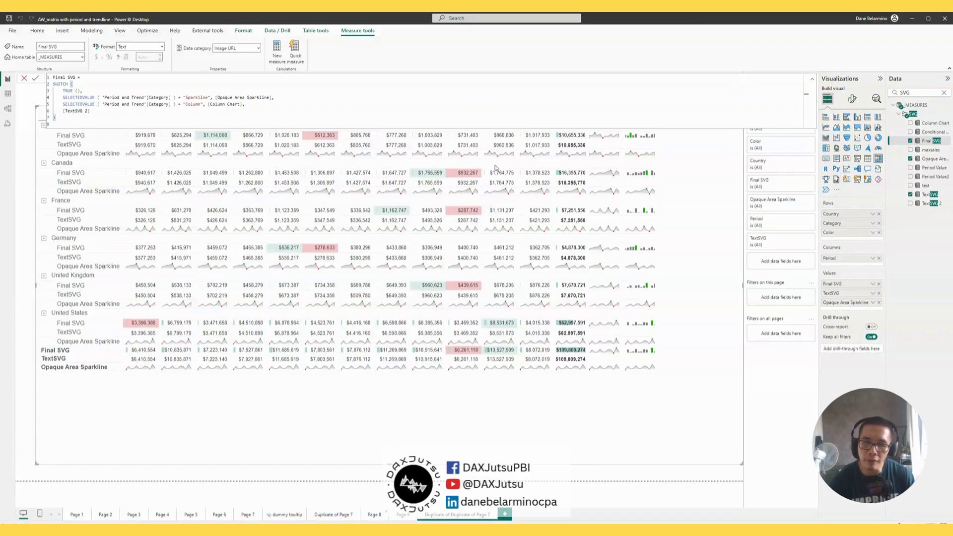
# Go to the Duplicate of Page 7 page, shift its matrix slightly upward and enlarge it from its upper corner.
pyautogui.click(375, 516)
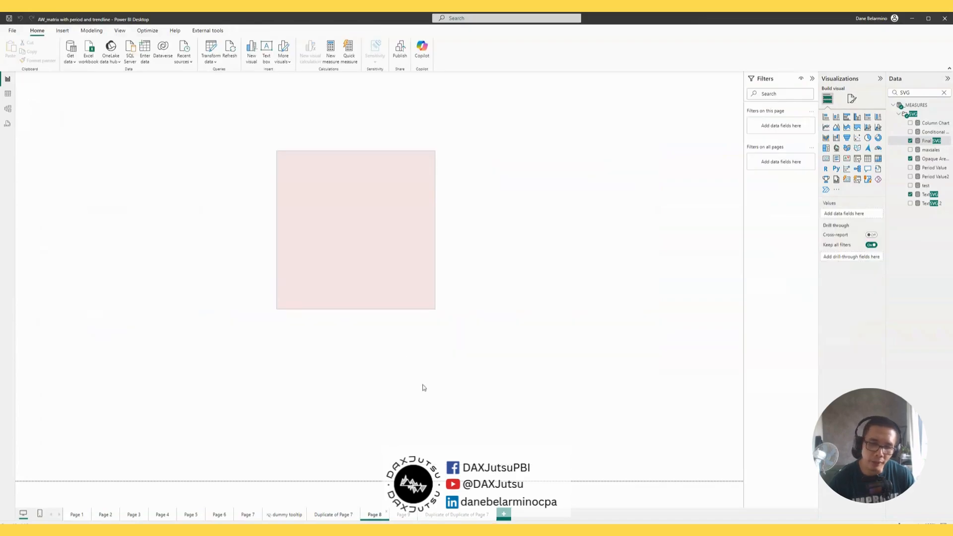
pyautogui.click(318, 516)
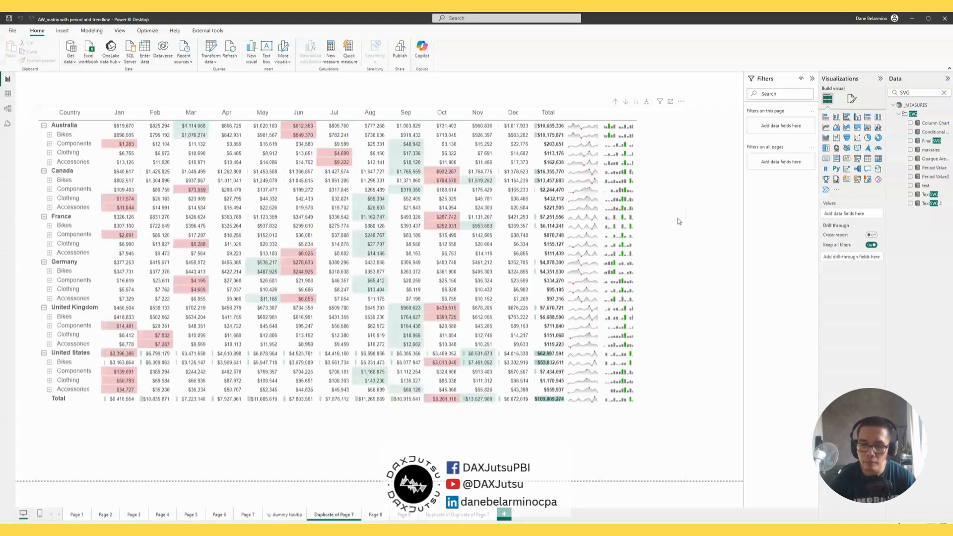
pyautogui.click(679, 221)
pyautogui.moveTo(679, 225); pyautogui.dragTo(689, 218)
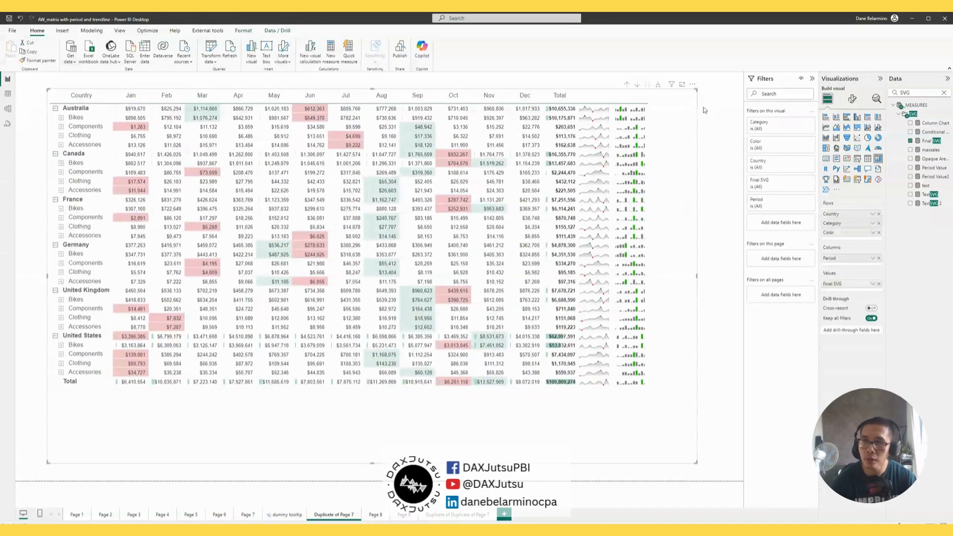
pyautogui.moveTo(697, 90); pyautogui.dragTo(705, 79)
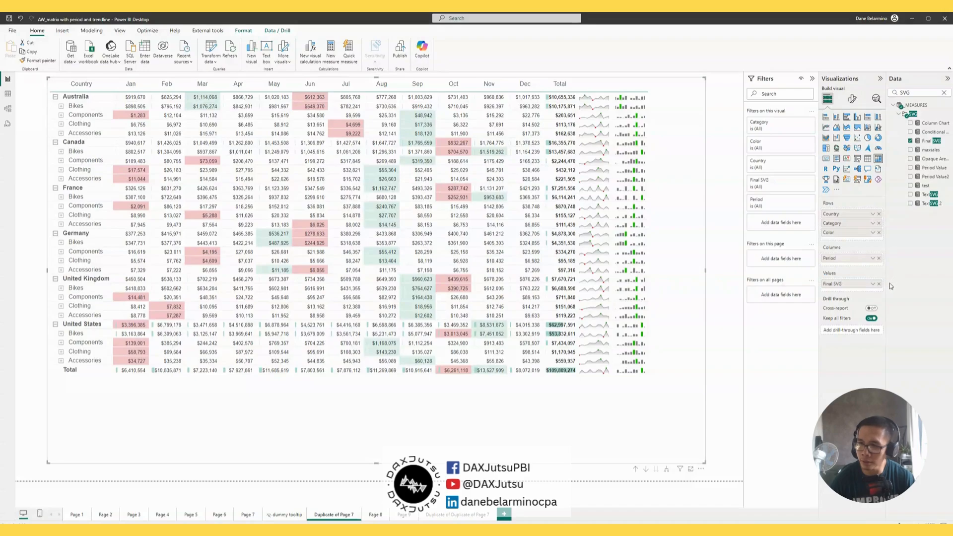
# Look at the conditional formatting entry among the options of the matrix's Final SVG value, and dismiss the options.
pyautogui.click(874, 284)
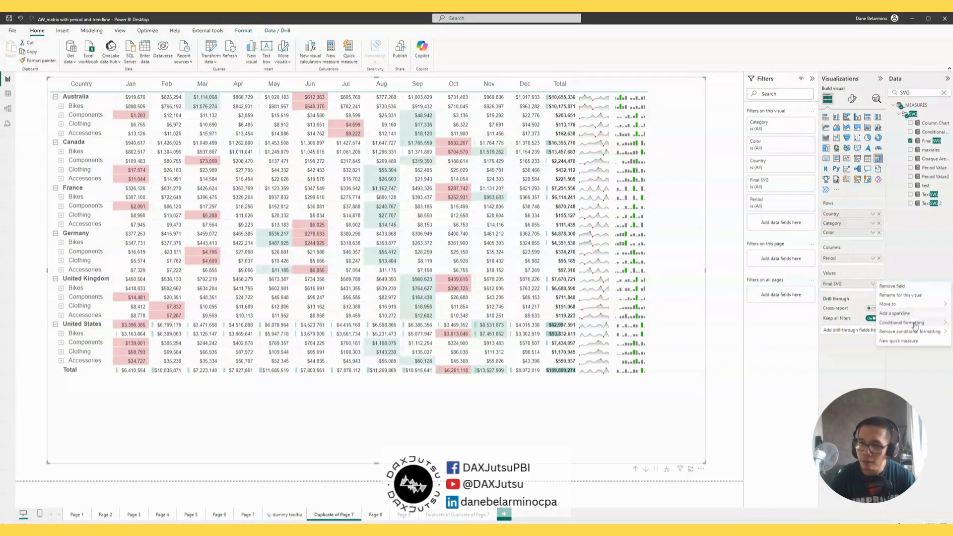
pyautogui.moveTo(915, 323)
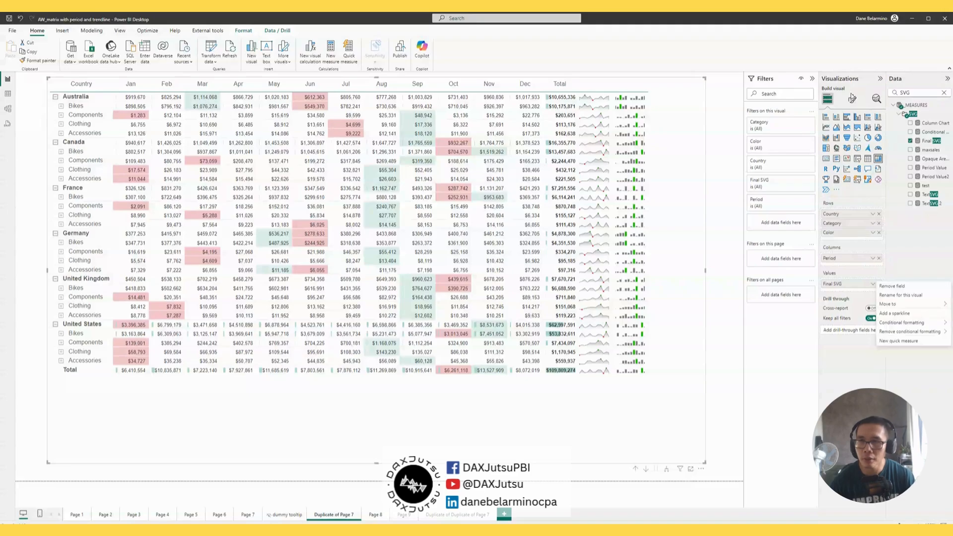
pyautogui.click(680, 161)
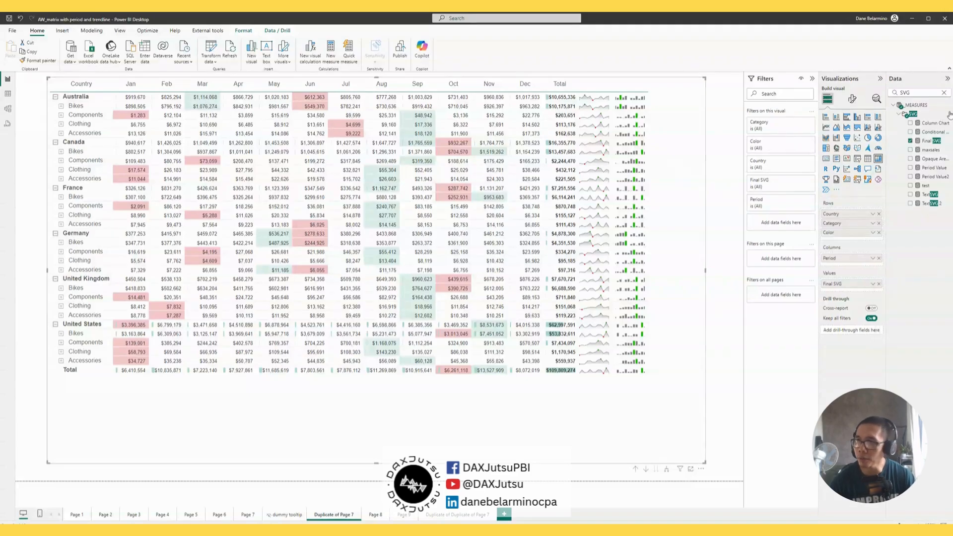
# Open the Conditional Formatting Color measure's formula and highlight the MAXX and MINX calculations of its __MAX and __MIN variables.
pyautogui.click(932, 131)
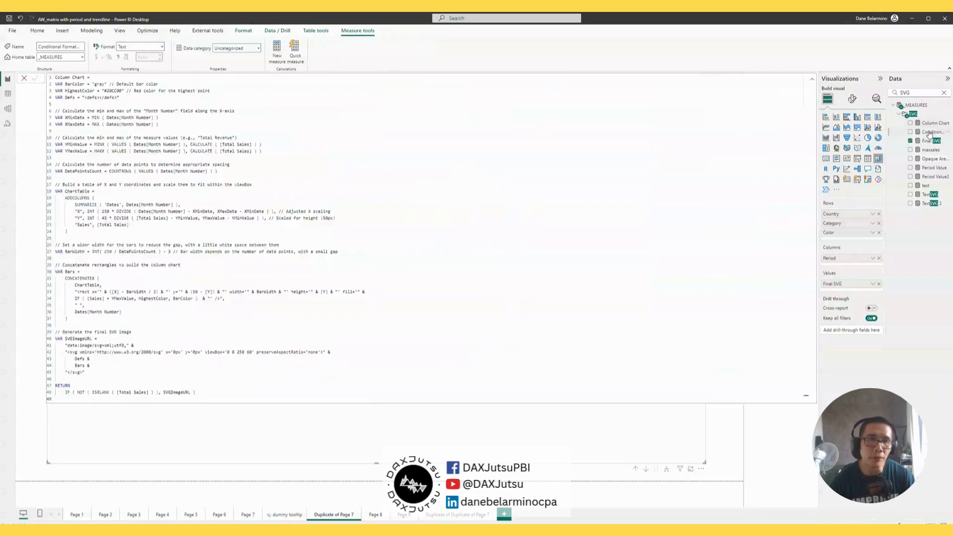
pyautogui.click(218, 145)
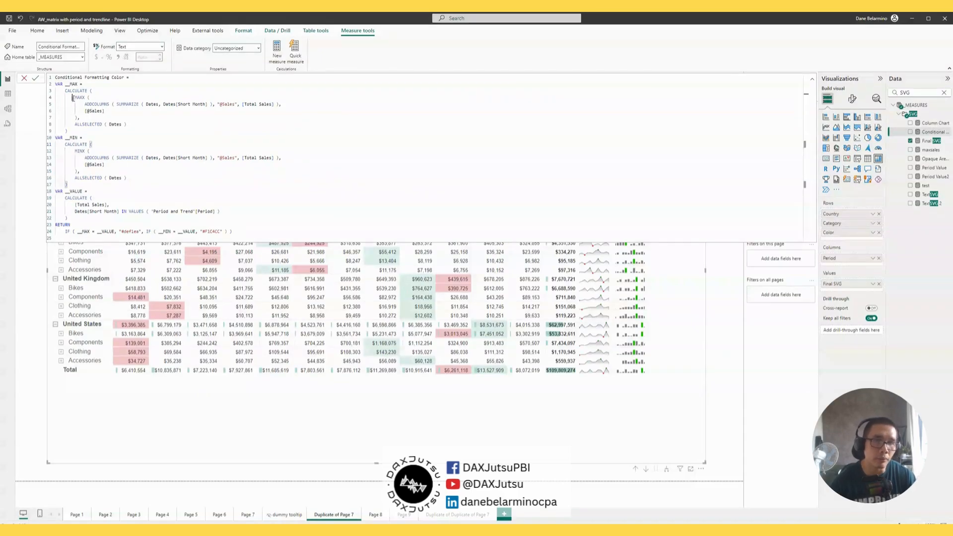
pyautogui.moveTo(73, 97); pyautogui.dragTo(268, 127)
pyautogui.click(270, 158)
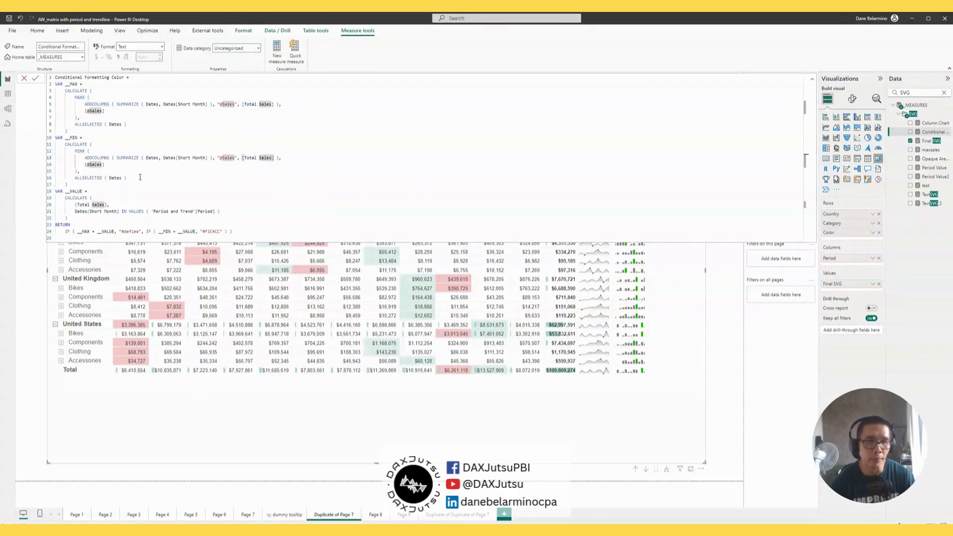
pyautogui.moveTo(127, 178); pyautogui.dragTo(37, 141)
pyautogui.click(231, 167)
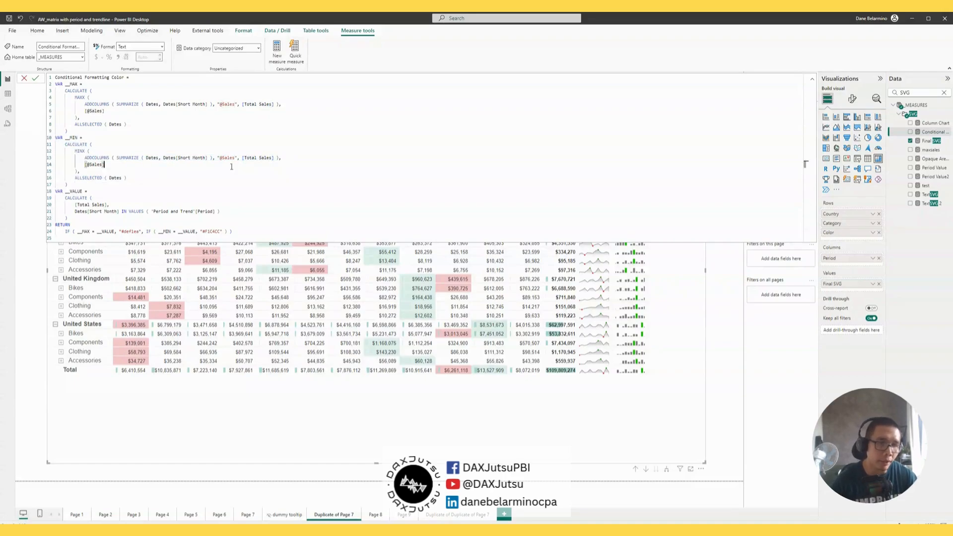
pyautogui.click(189, 169)
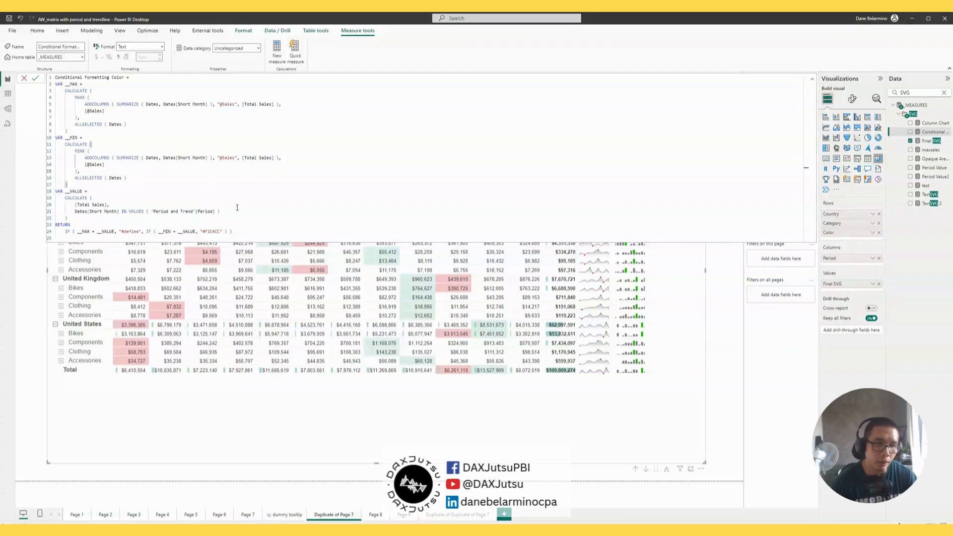
# Highlight the CALCULATE expression of the __VALUE variable and examine its Period and Trend filter.
pyautogui.moveTo(88, 220); pyautogui.dragTo(56, 199)
pyautogui.click(77, 212)
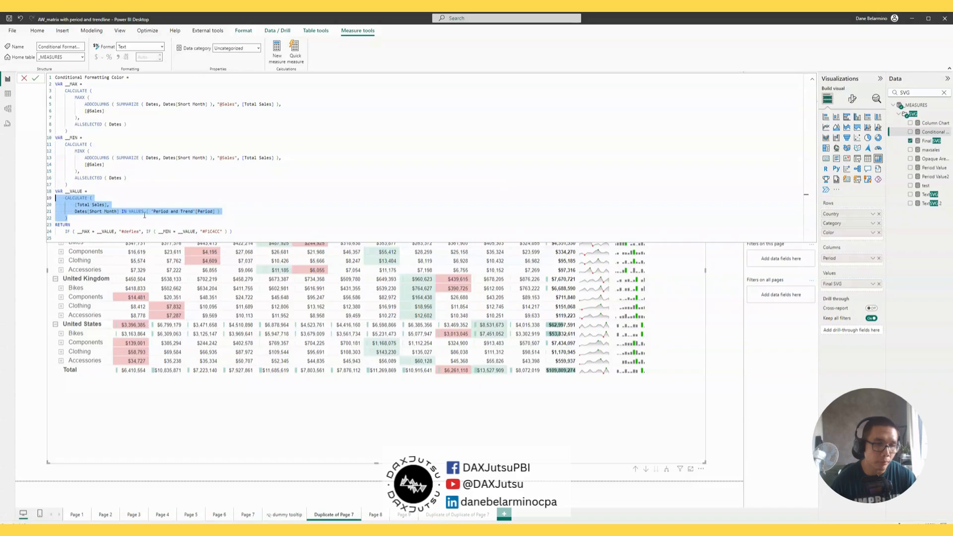
pyautogui.click(139, 216)
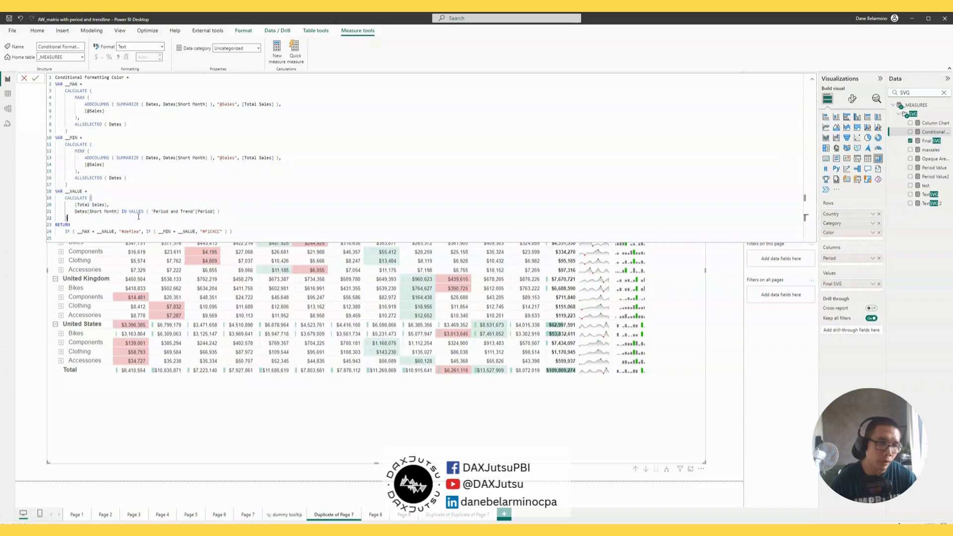
# Highlight the __MAX, __VALUE, color code and __MIN parts of the IF expression in the Conditional Formatting Color measure's RETURN line.
pyautogui.doubleClick(82, 232)
pyautogui.doubleClick(106, 232)
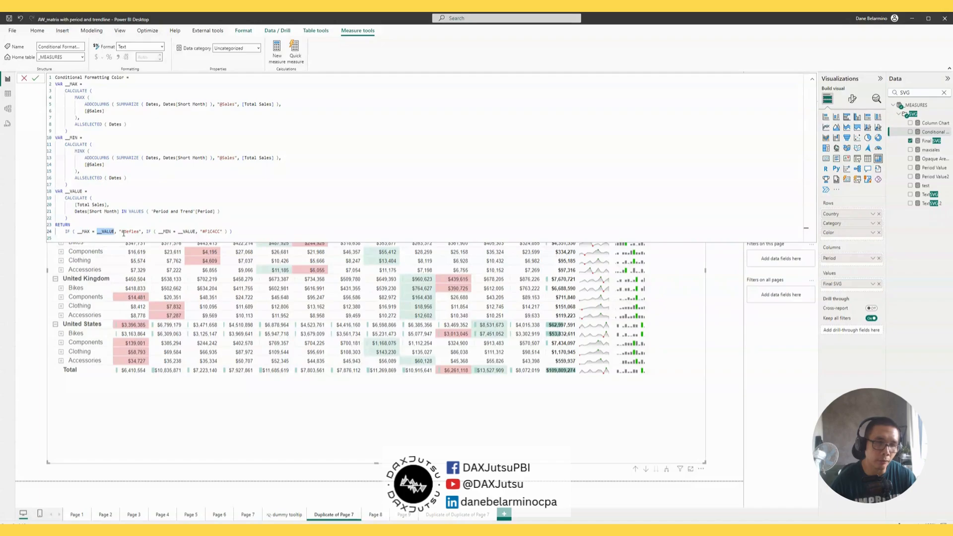
pyautogui.moveTo(119, 231); pyautogui.dragTo(141, 232)
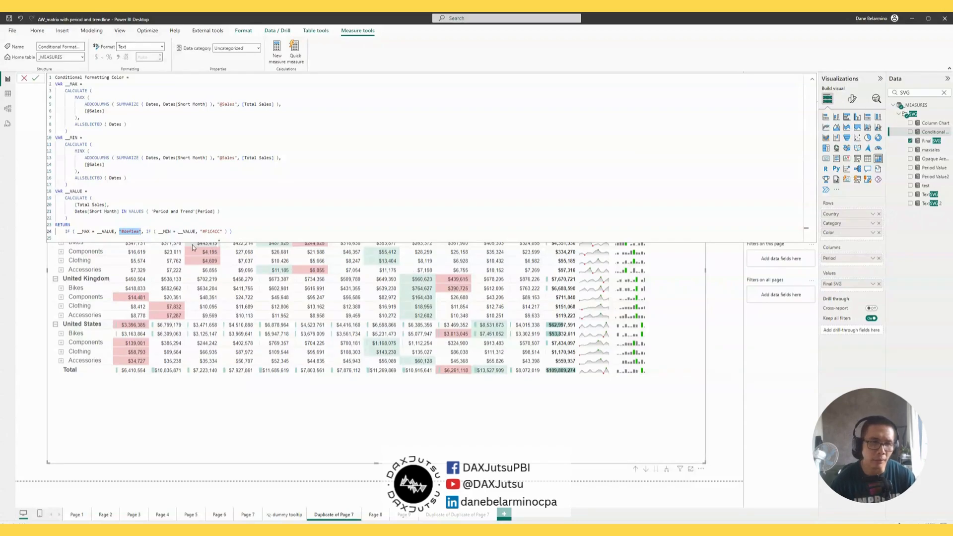
pyautogui.doubleClick(174, 233)
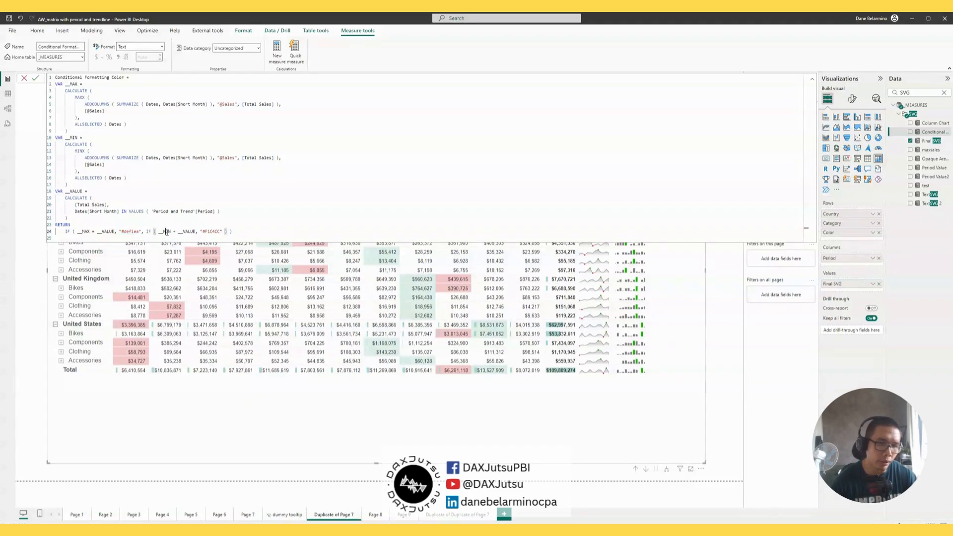
pyautogui.doubleClick(165, 231)
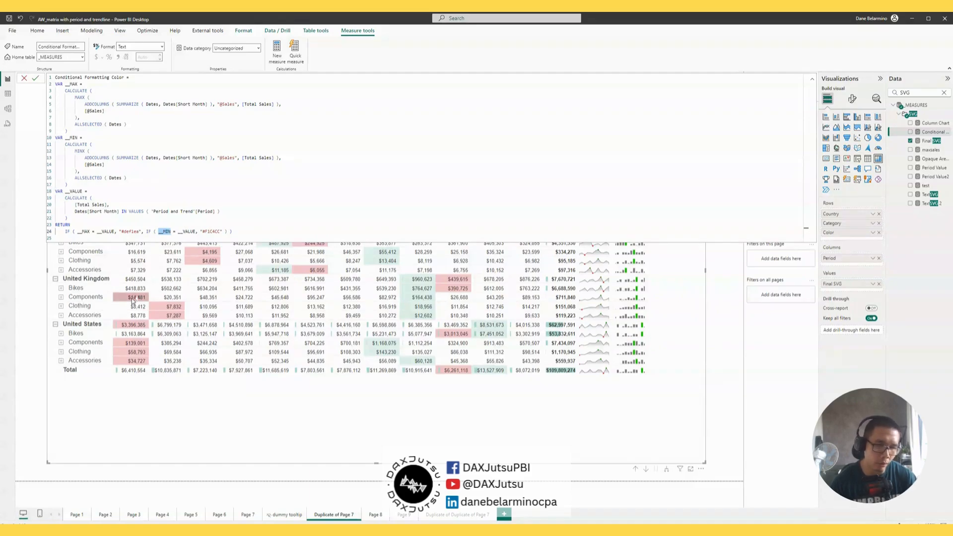
pyautogui.click(198, 232)
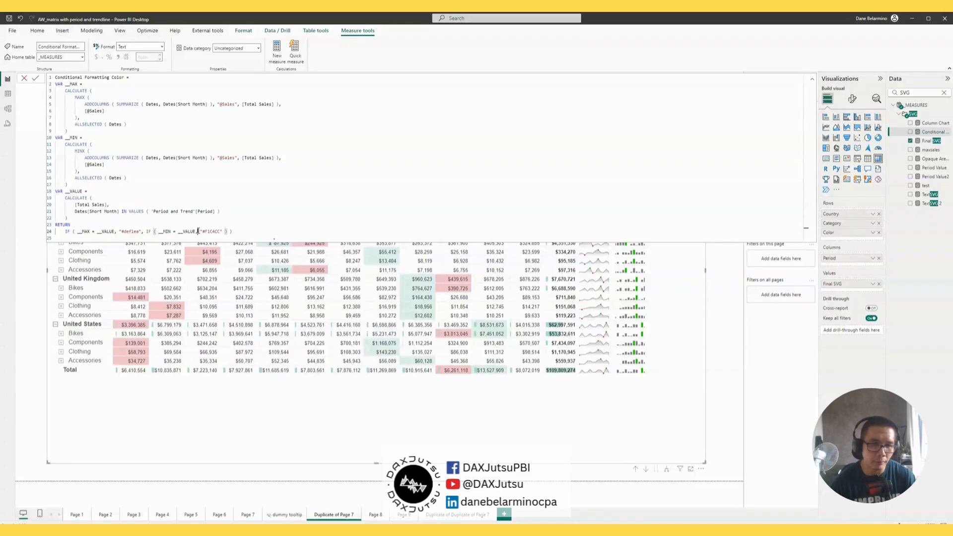
# Collapse the measure's formula and shorten the matrix slightly from its upper edge.
pyautogui.click(813, 80)
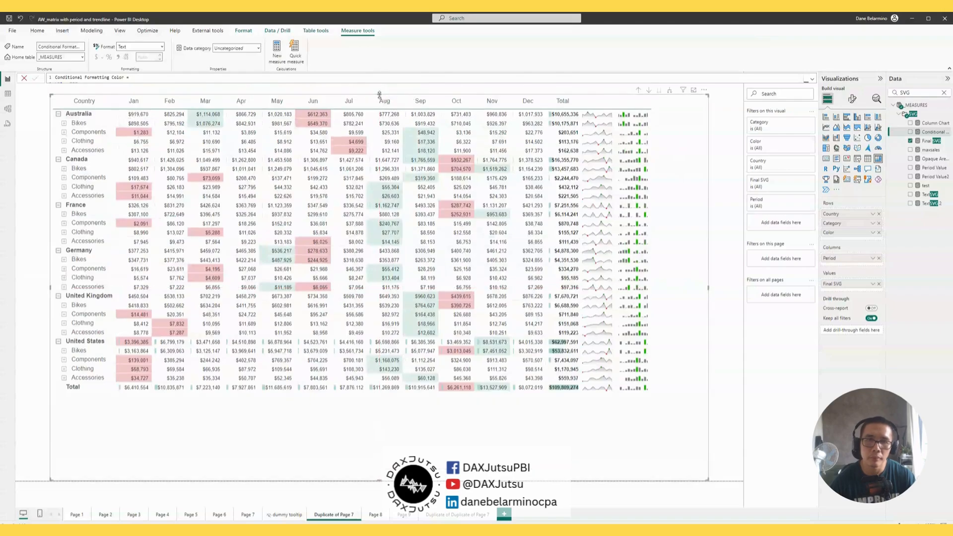
pyautogui.moveTo(379, 94); pyautogui.dragTo(379, 101)
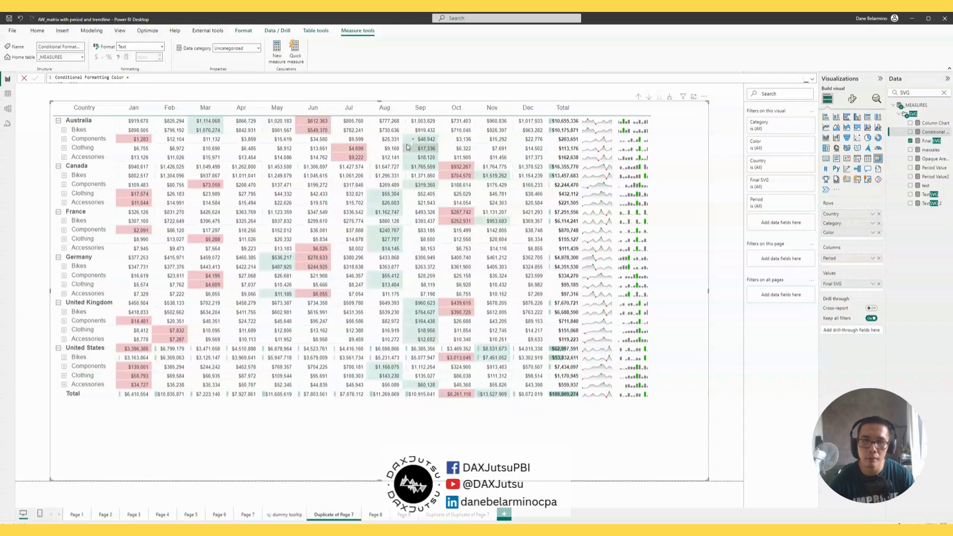
# Turn off the matrix's tooltips in its general formatting and examine the default tooltip over a value cell.
pyautogui.click(854, 99)
pyautogui.click(852, 134)
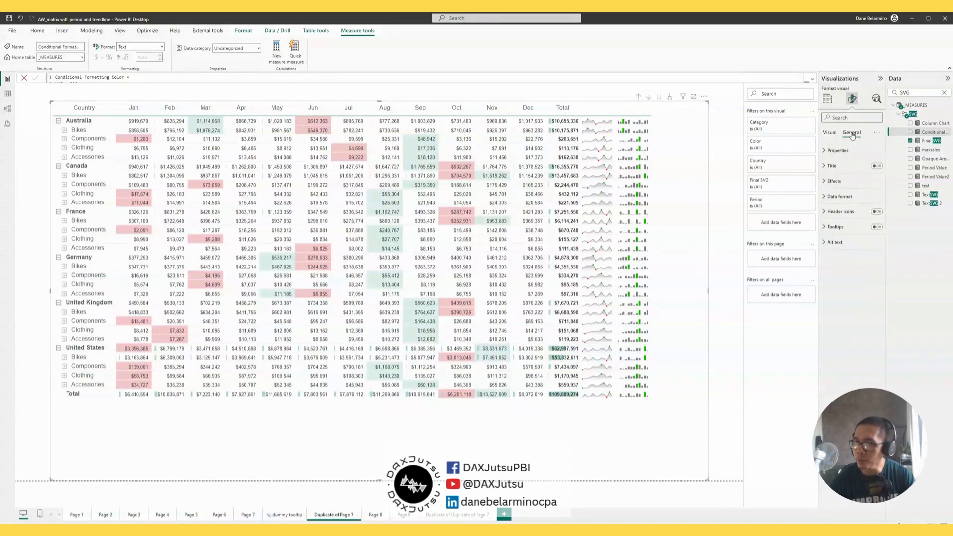
pyautogui.click(842, 231)
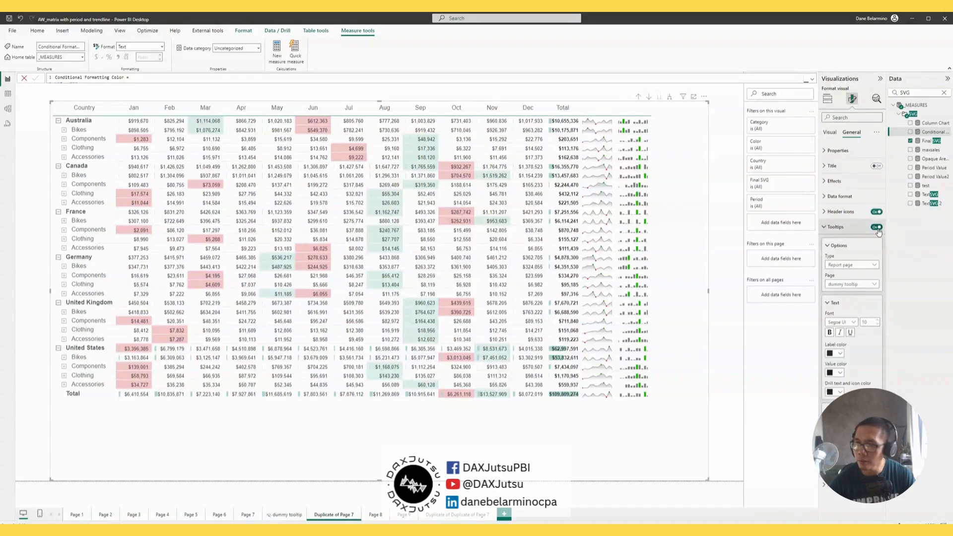
pyautogui.click(877, 227)
pyautogui.moveTo(465, 156)
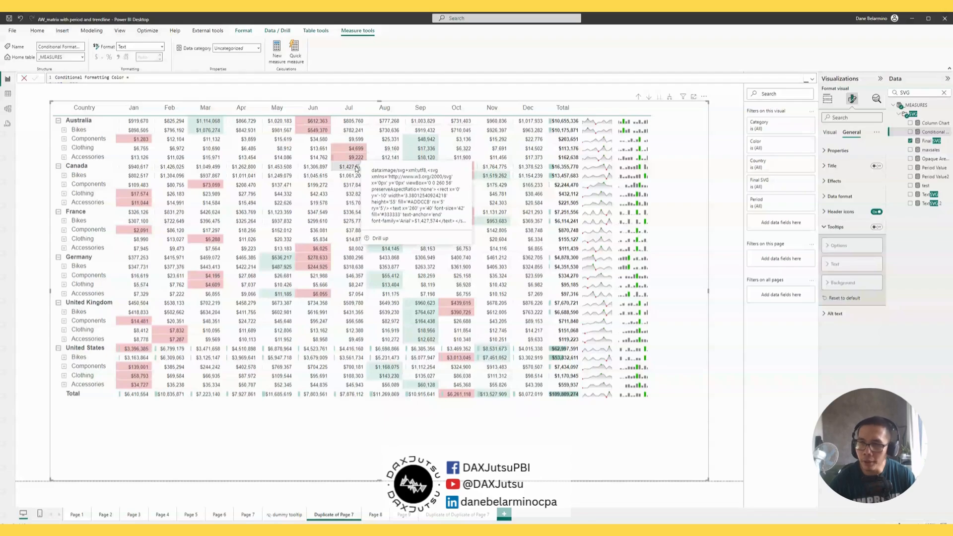
# Go to the dummy tooltip page and examine the custom height and width in its canvas settings.
pyautogui.click(297, 514)
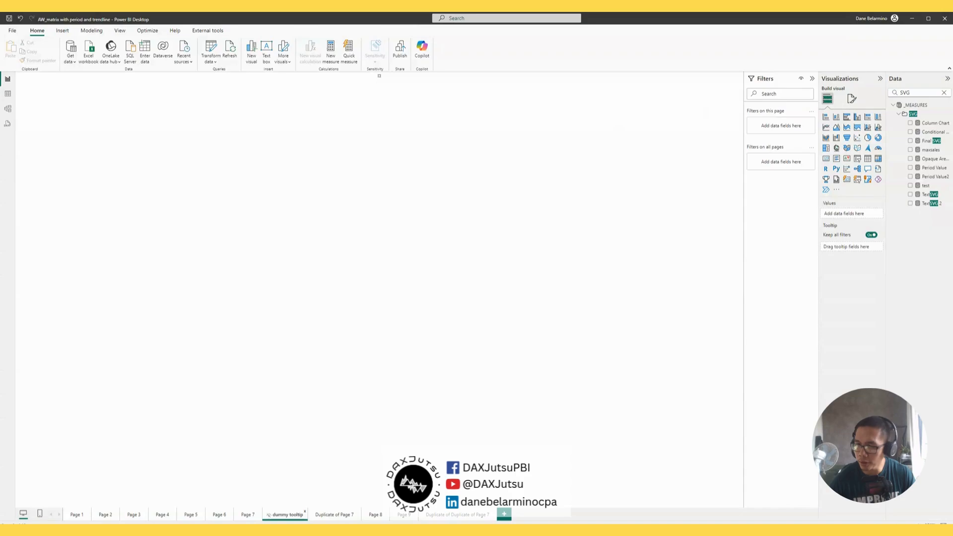
pyautogui.click(850, 99)
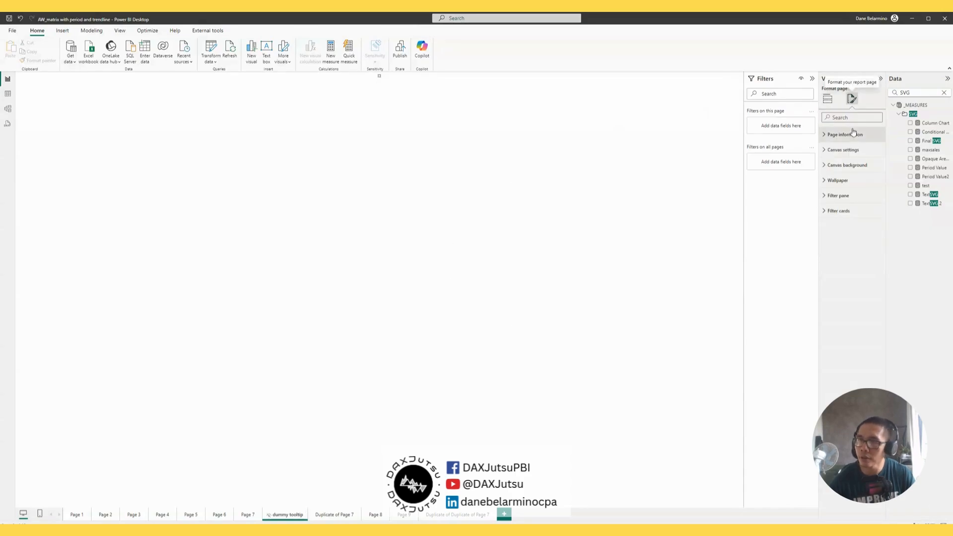
pyautogui.click(358, 113)
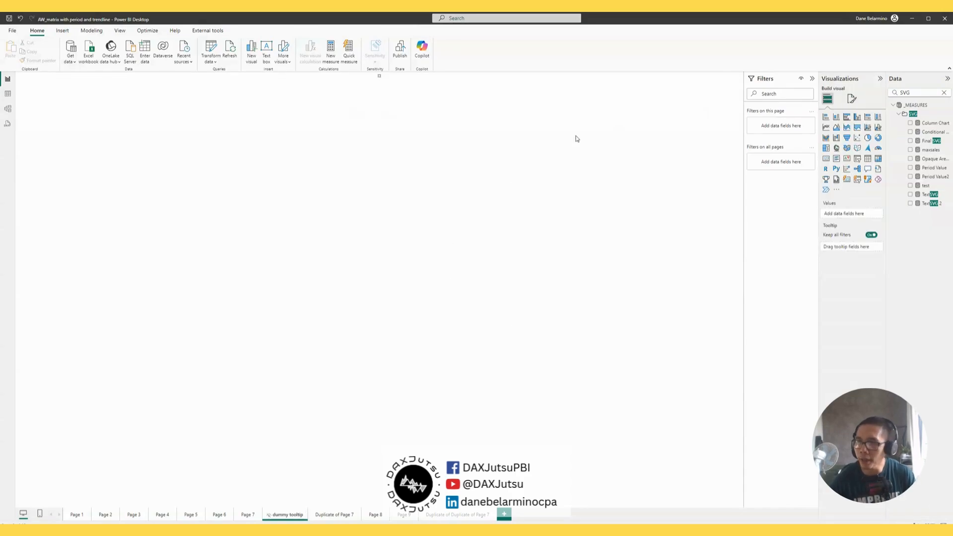
pyautogui.click(852, 99)
pyautogui.click(843, 149)
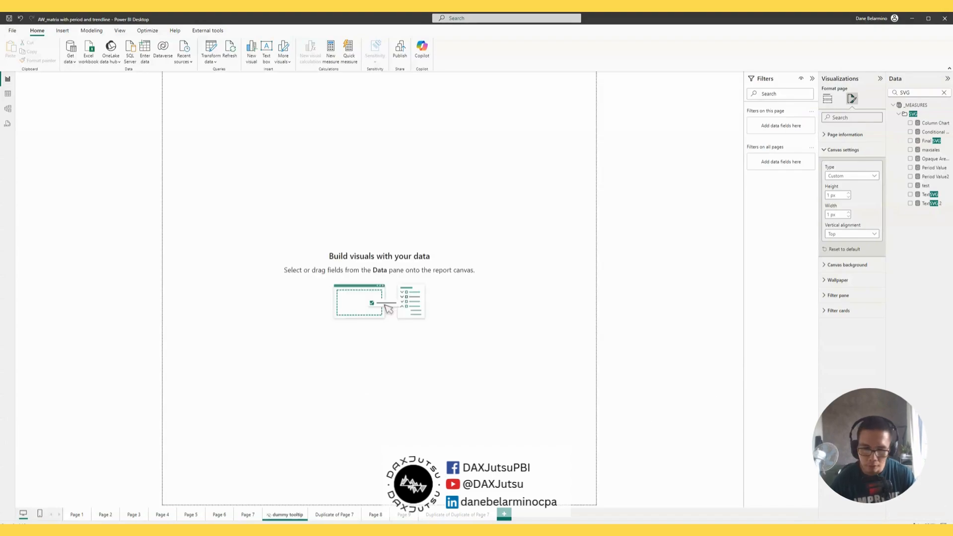
# Compare Page 7 with the dummy tooltip page and return to the Duplicate of Page 7 page.
pyautogui.click(248, 515)
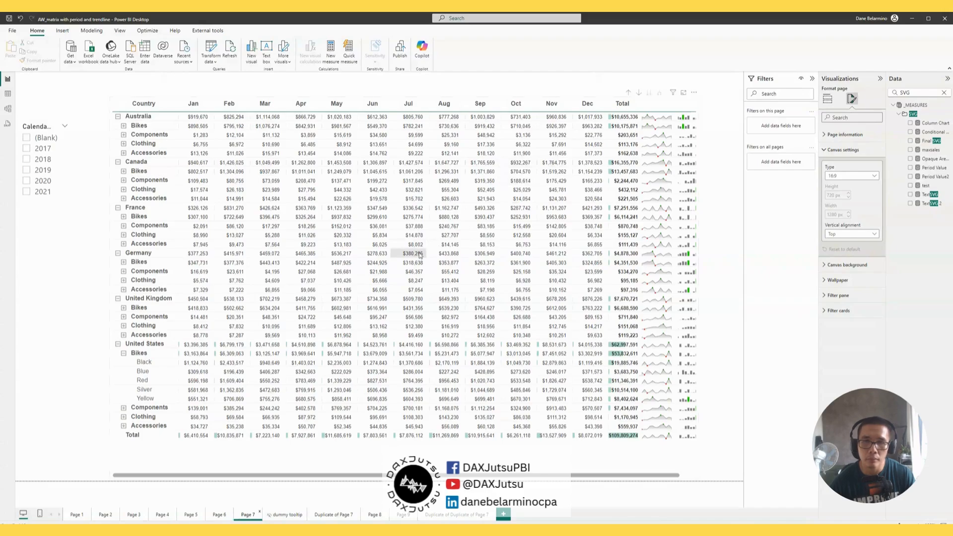
pyautogui.click(293, 514)
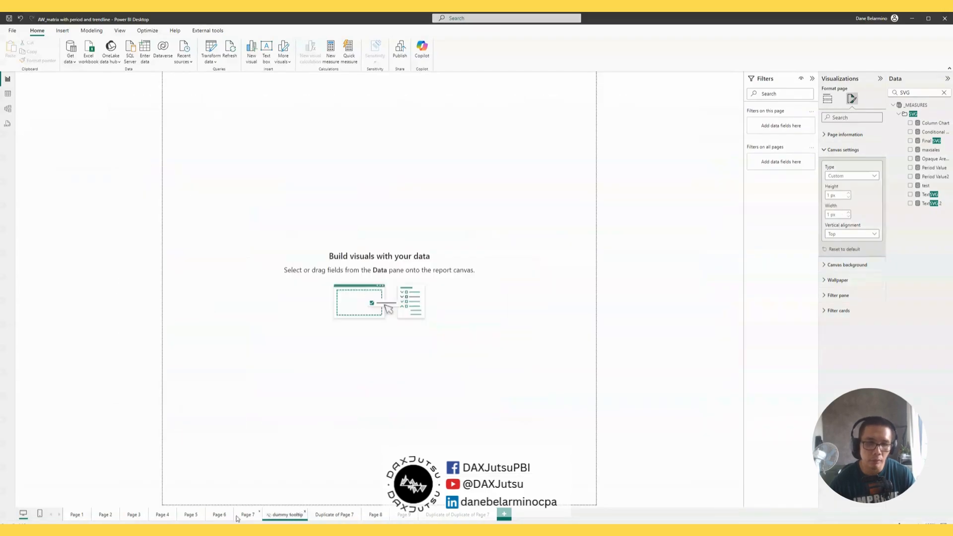
pyautogui.click(222, 517)
pyautogui.click(247, 515)
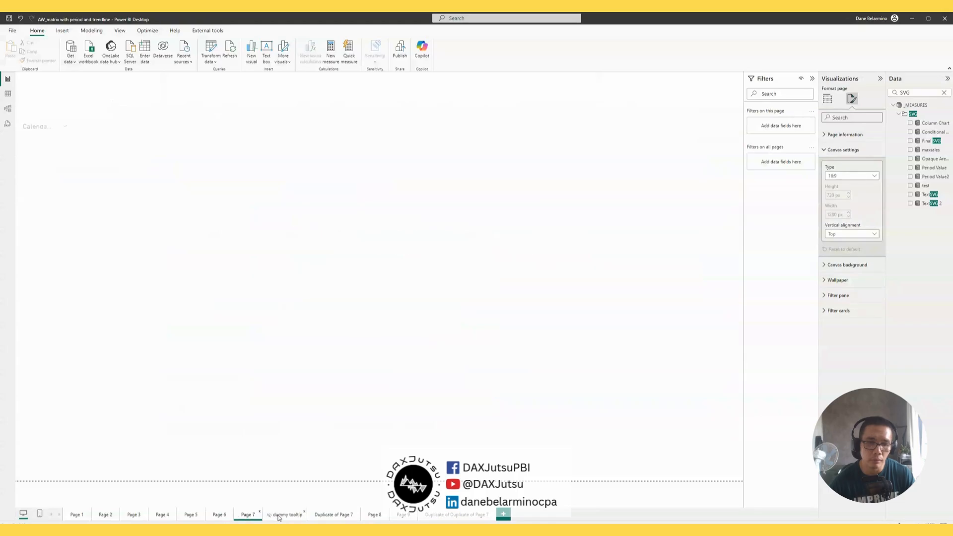
pyautogui.click(286, 514)
pyautogui.click(335, 516)
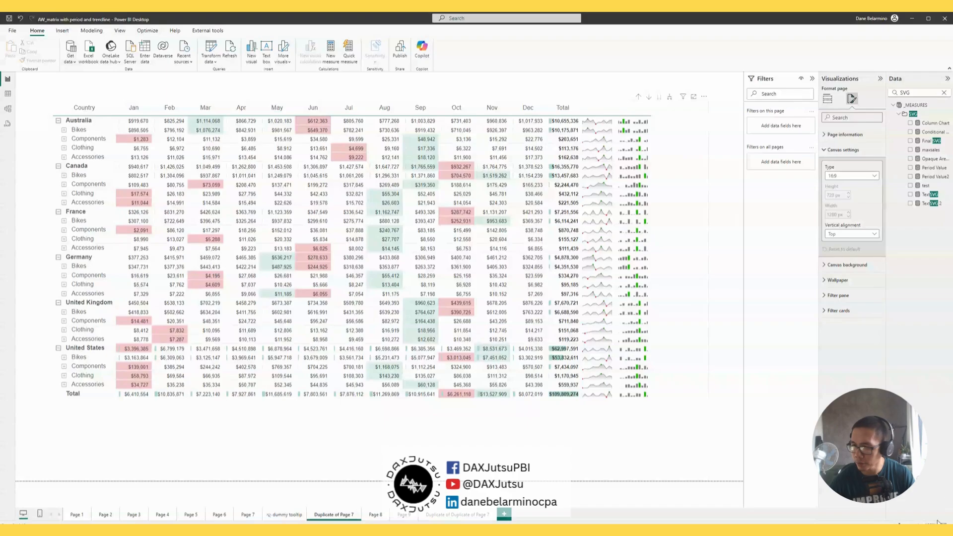
# Turn the matrix's tooltips back on and check that their type is Report page with dummy tooltip as the page.
pyautogui.click(707, 189)
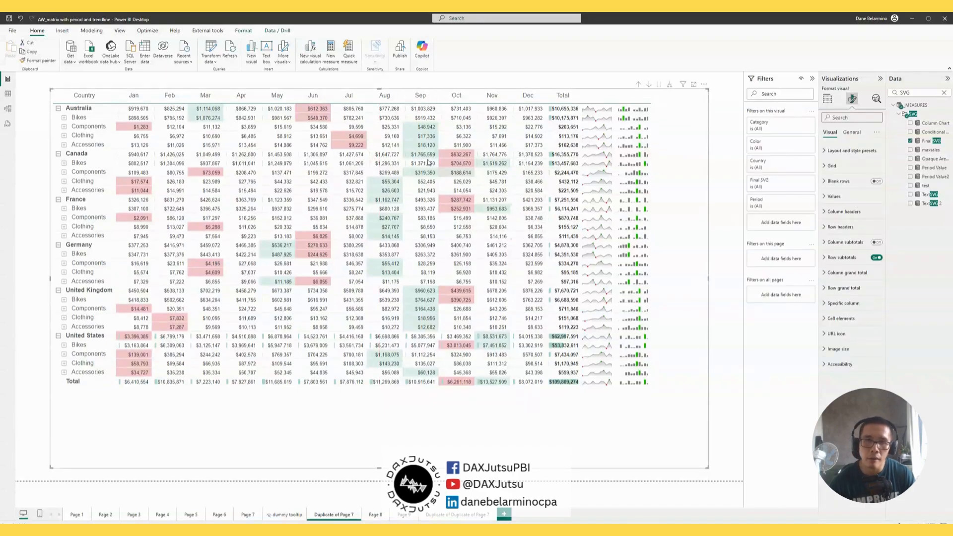
pyautogui.moveTo(391, 130)
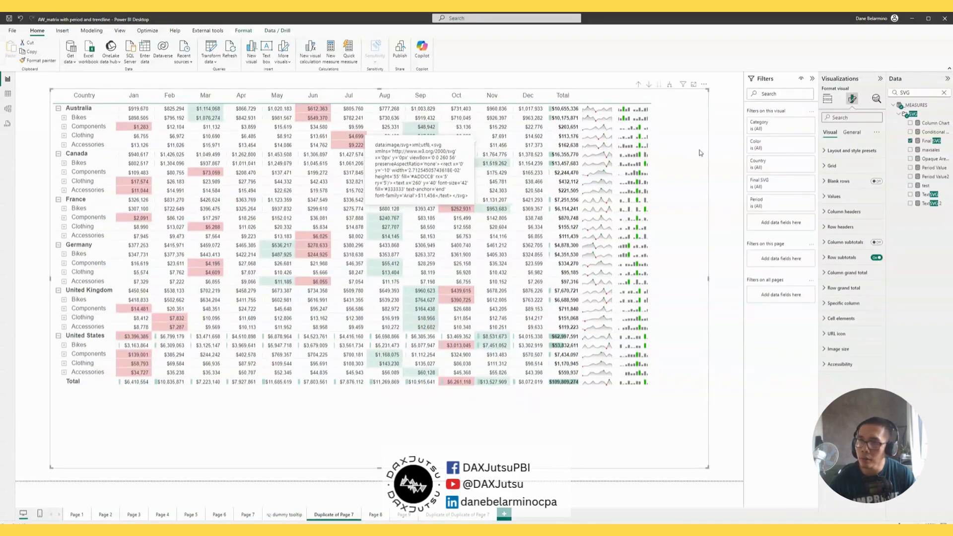
pyautogui.click(852, 132)
pyautogui.click(845, 226)
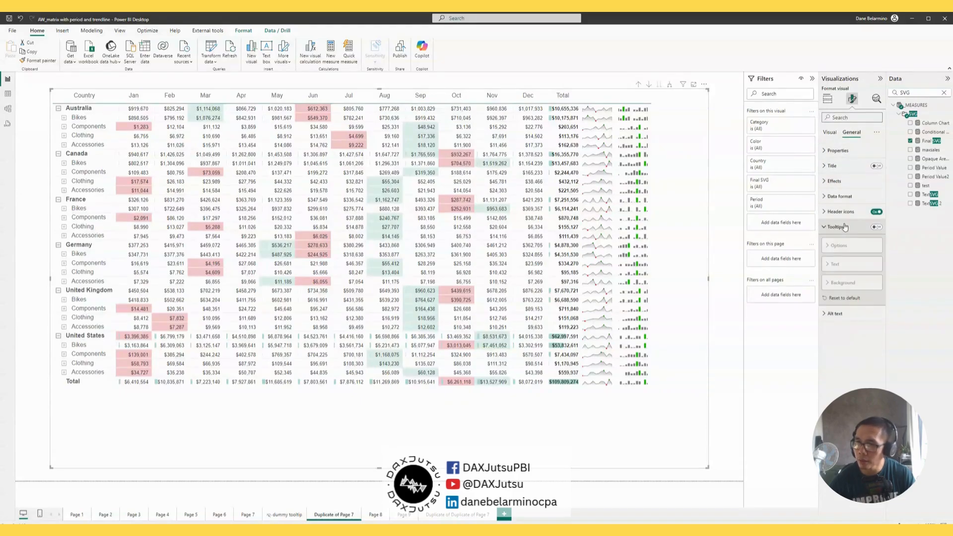
pyautogui.click(876, 227)
pyautogui.click(844, 245)
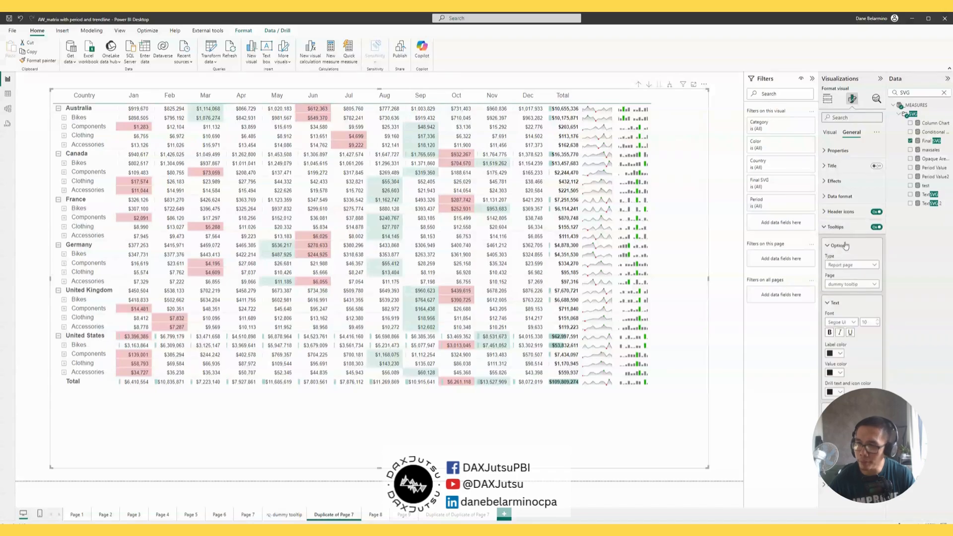
pyautogui.click(849, 284)
pyautogui.click(849, 287)
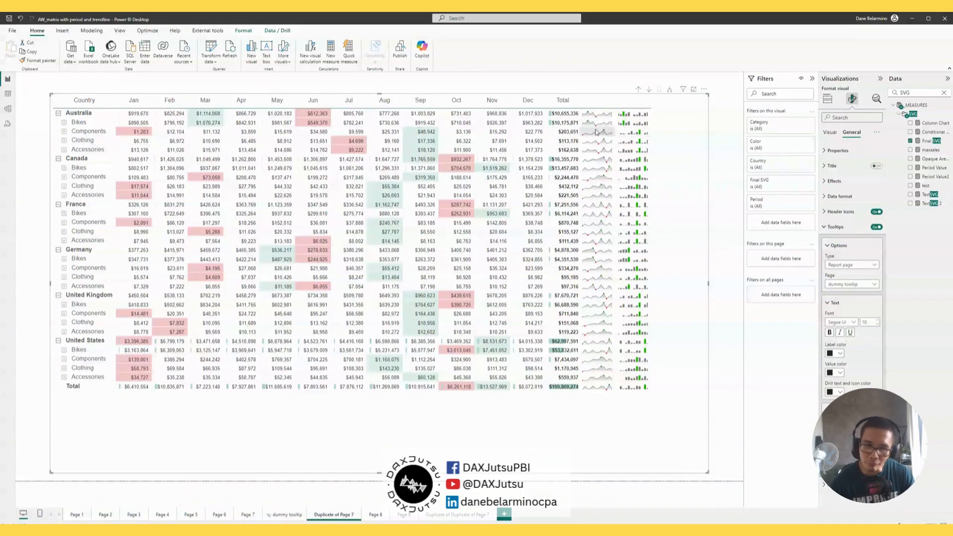
# Export the data of the matrix on the Duplicate of Page 7 page.
pyautogui.moveTo(683, 147); pyautogui.dragTo(667, 131)
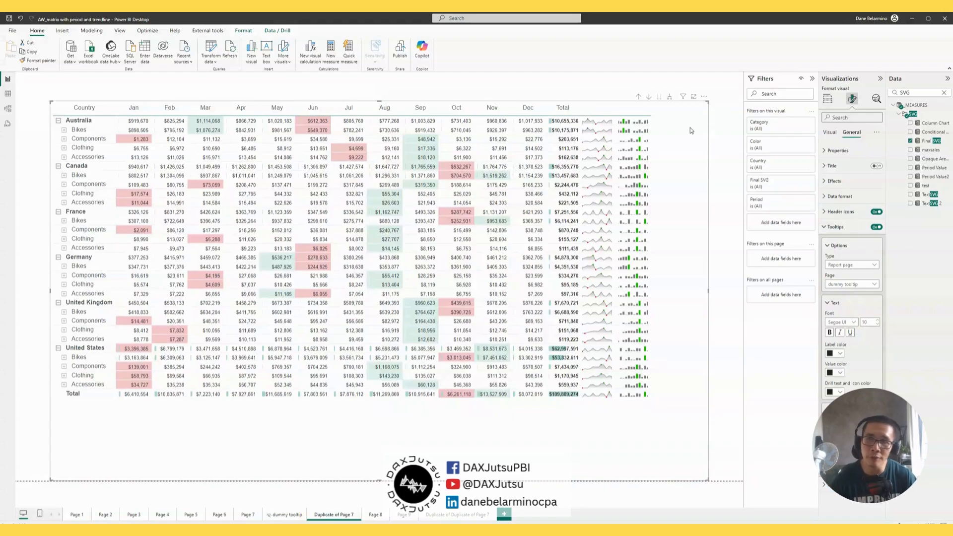
pyautogui.click(705, 98)
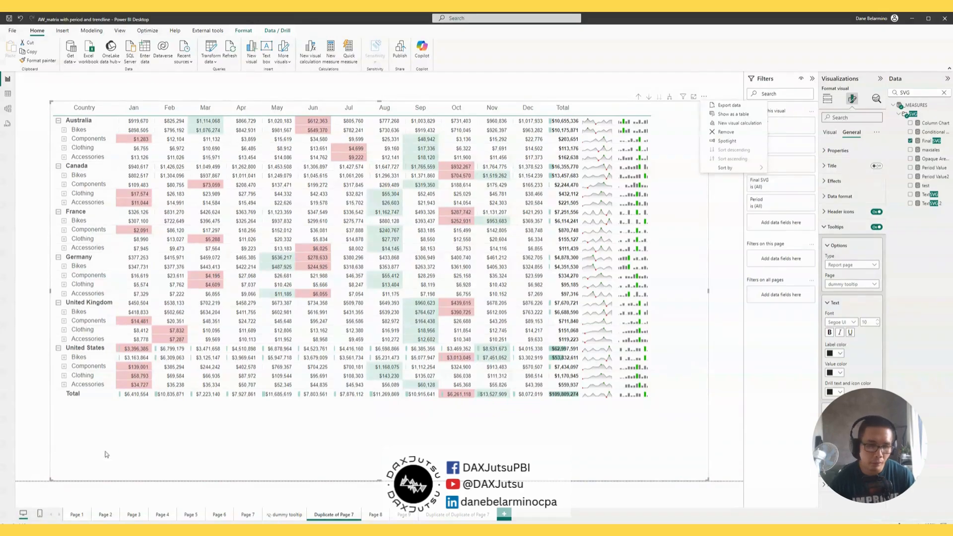
pyautogui.moveTo(61, 532)
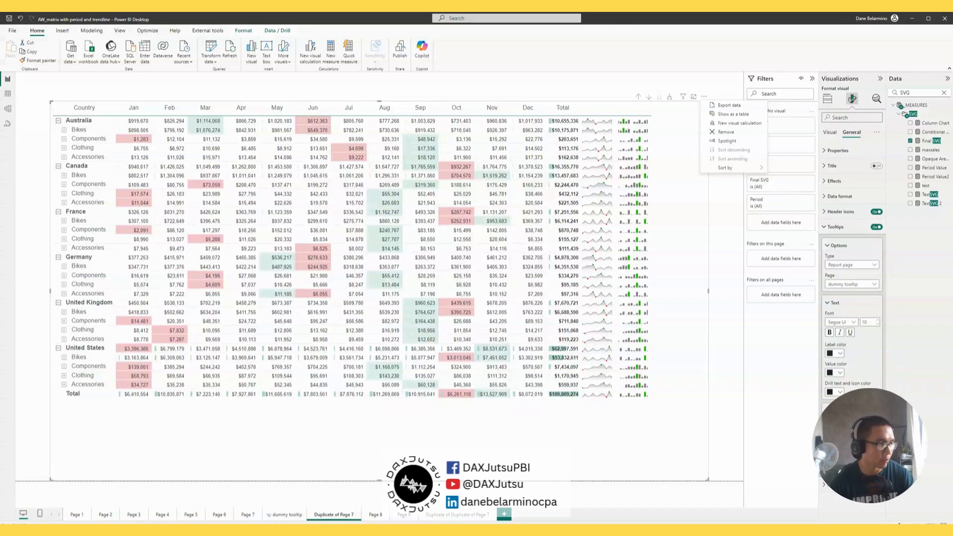
pyautogui.click(729, 107)
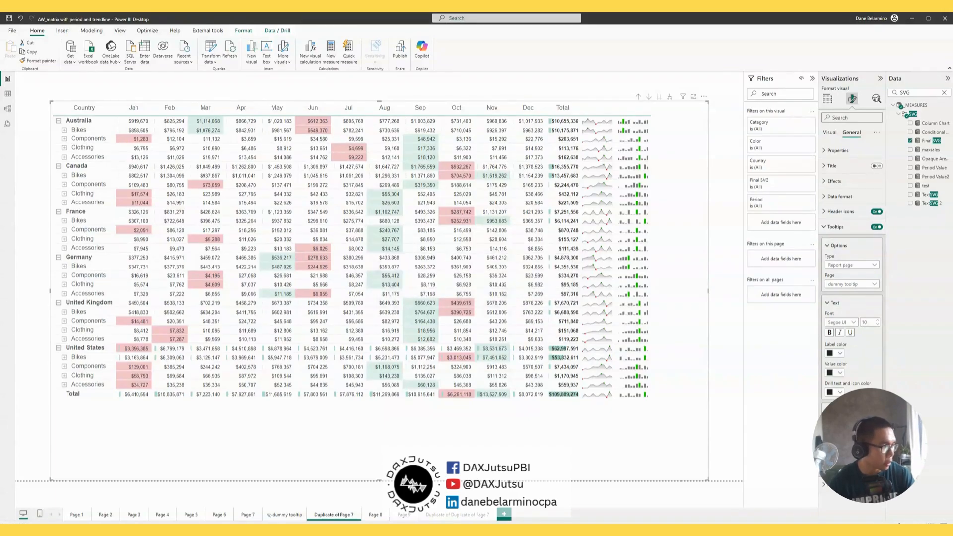
# Switch to the data2 workbook in Excel and examine the row 5 cells from Country across to Final SVG.
pyautogui.hotkey('alt', 'Tab')
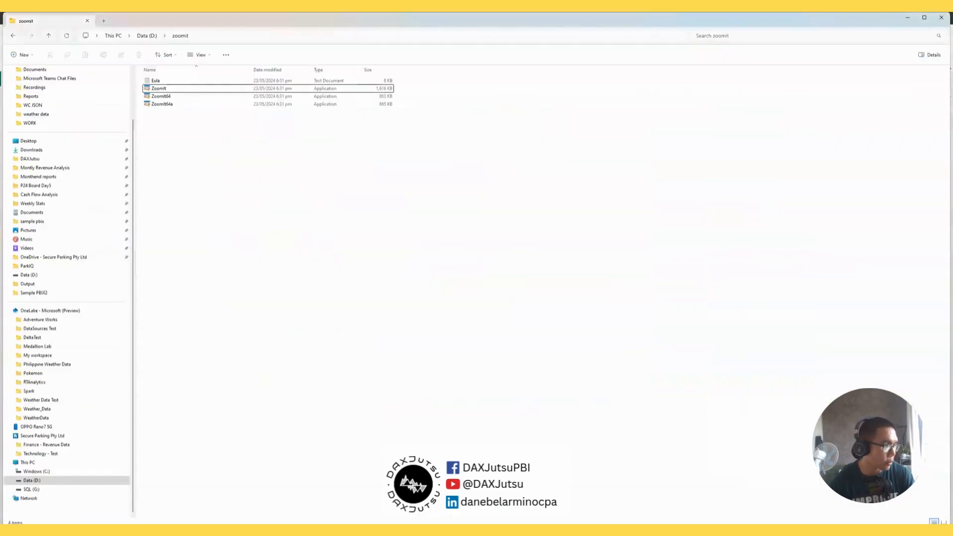
pyautogui.hotkey('alt', 'Tab')
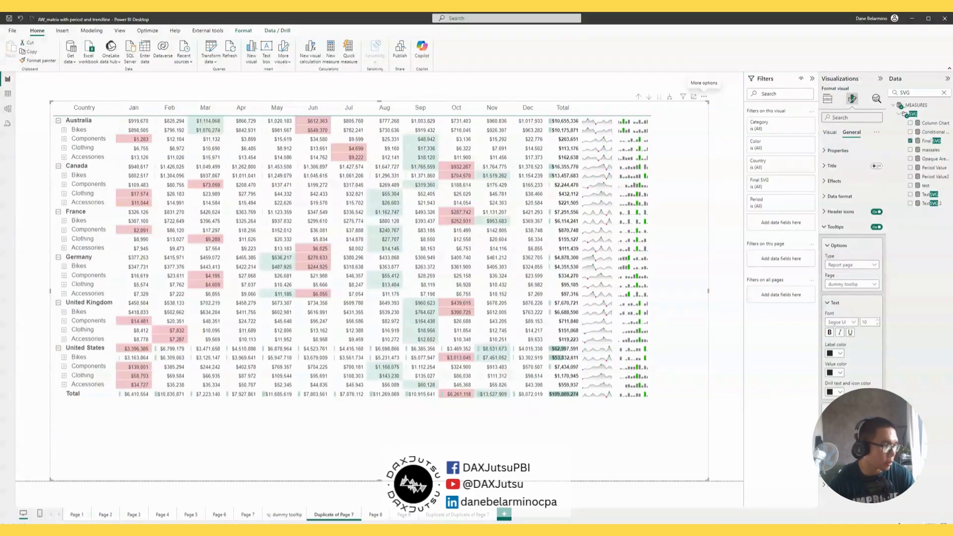
pyautogui.hotkey('alt', 'Tab')
pyautogui.hotkey('alt', 'Tab')
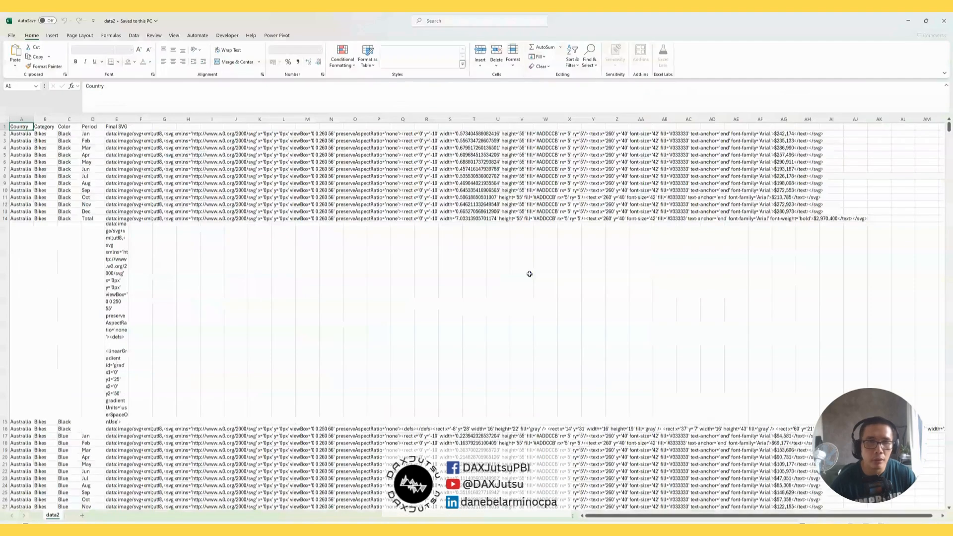
pyautogui.click(119, 155)
pyautogui.press('Left')
pyautogui.press('Left')
pyautogui.press('Left')
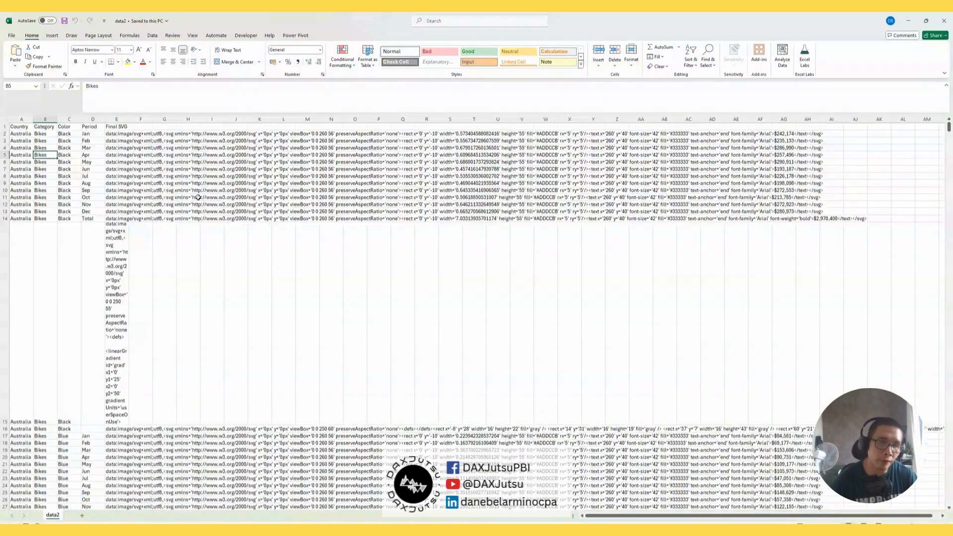
pyautogui.press('Left')
pyautogui.press('Right')
pyautogui.press('Right')
pyautogui.press('Right')
pyautogui.press('Right')
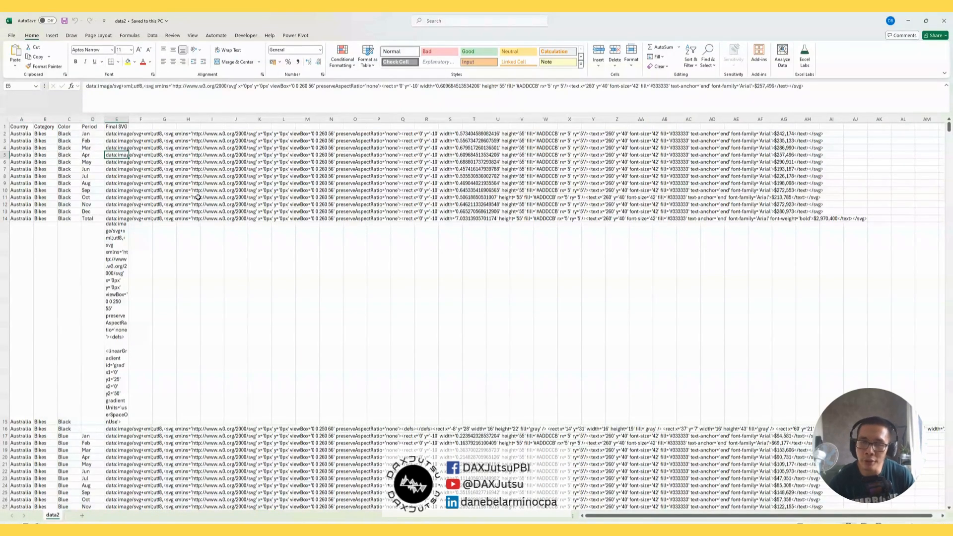
# Compare the Final SVG text in the Excel workbook with the matrix in Power BI Desktop, ending on the matrix.
pyautogui.click(908, 21)
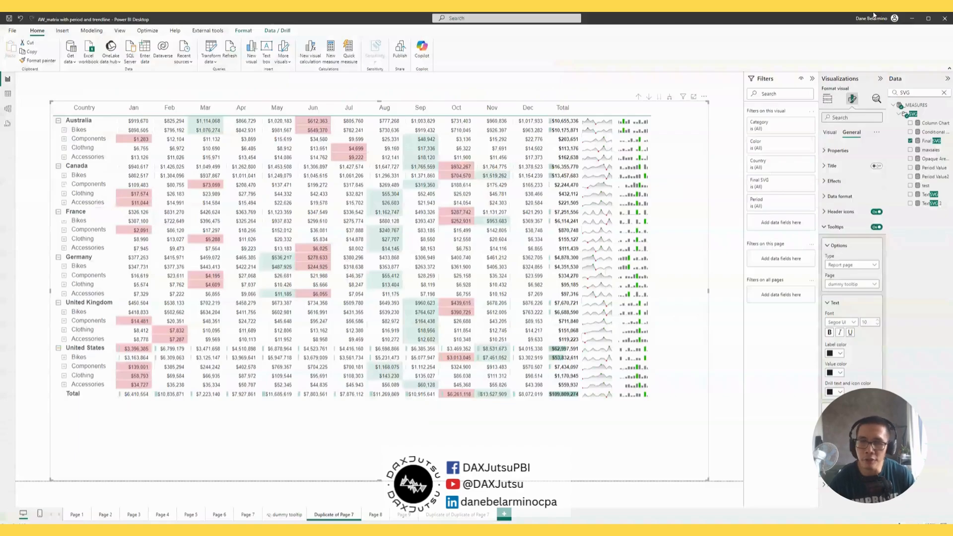
pyautogui.hotkey('alt', 'Tab')
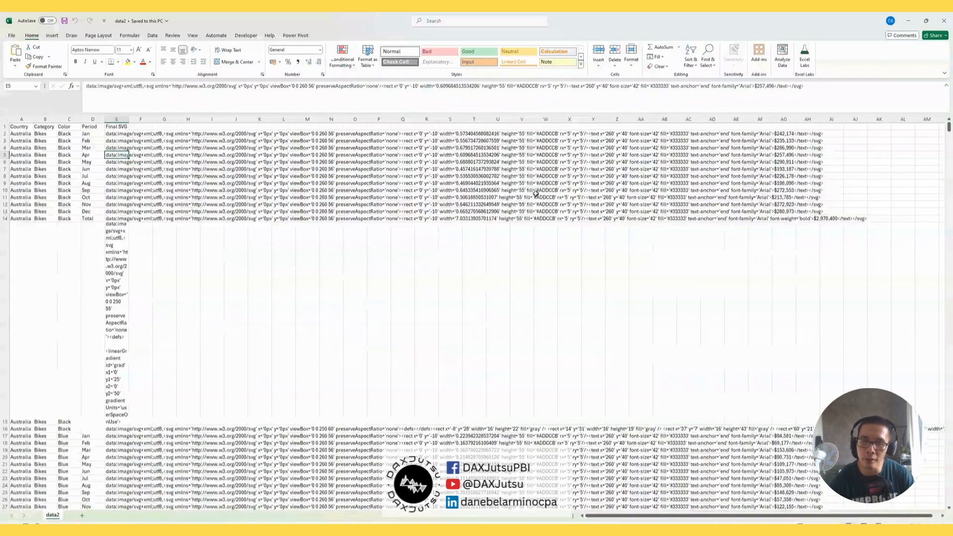
pyautogui.hotkey('alt', 'Tab')
pyautogui.hotkey('alt', 'Tab')
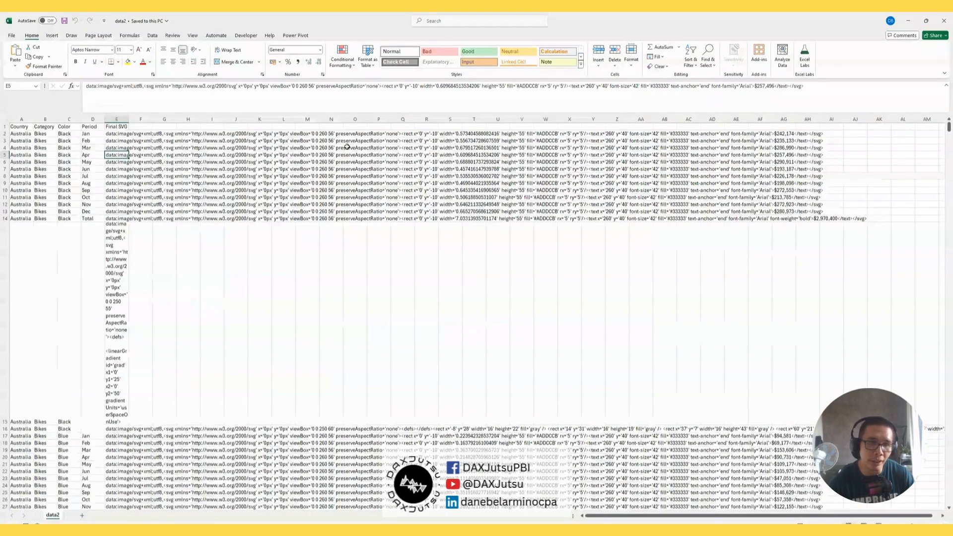
pyautogui.hotkey('alt', 'Tab')
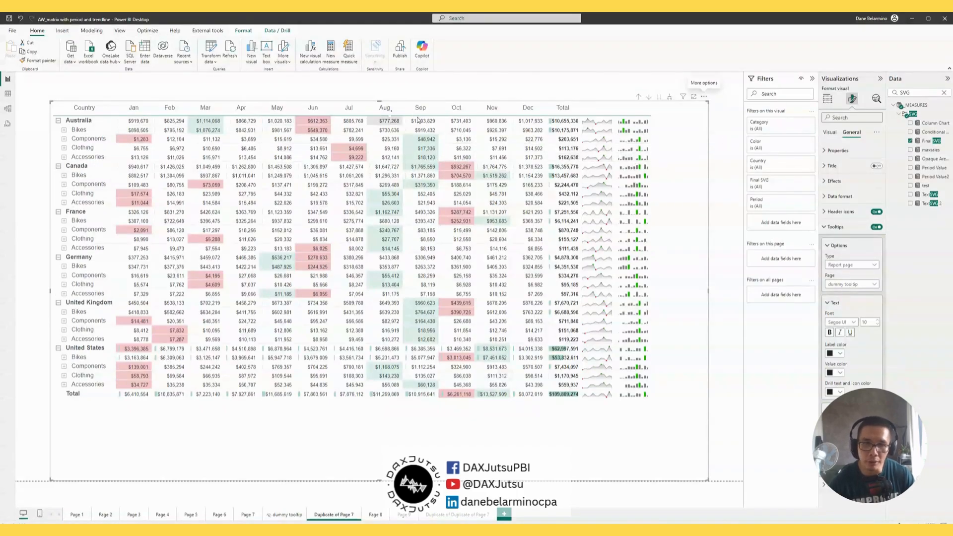
pyautogui.hotkey('alt', 'Tab')
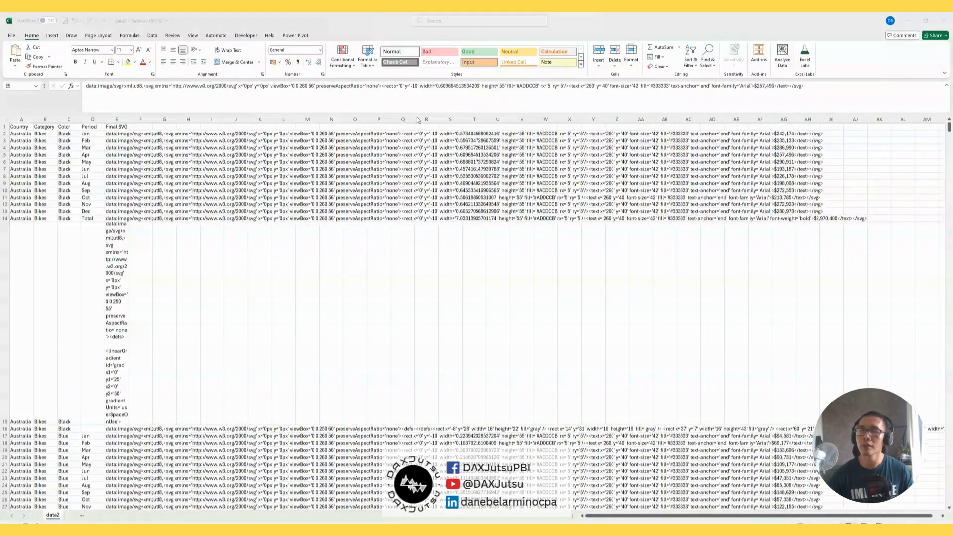
pyautogui.hotkey('alt', 'Tab')
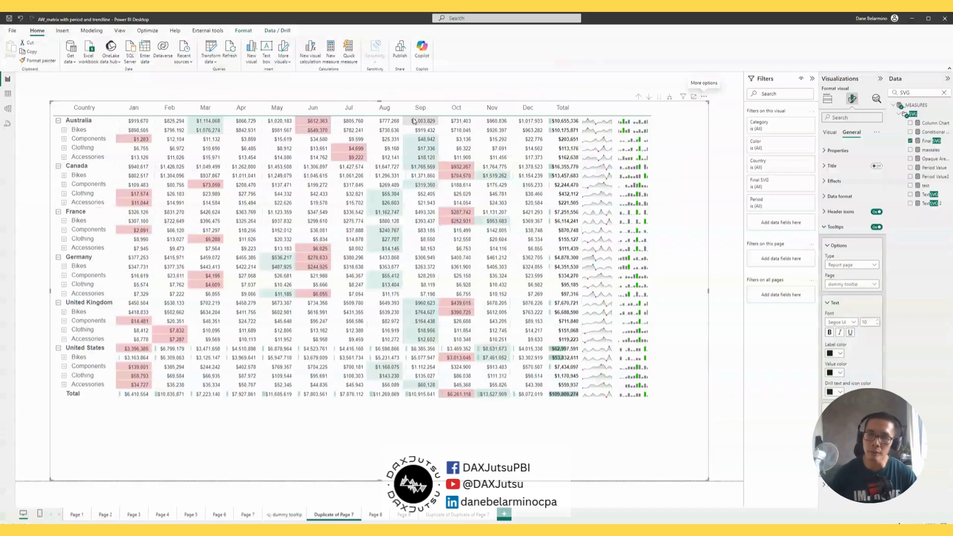